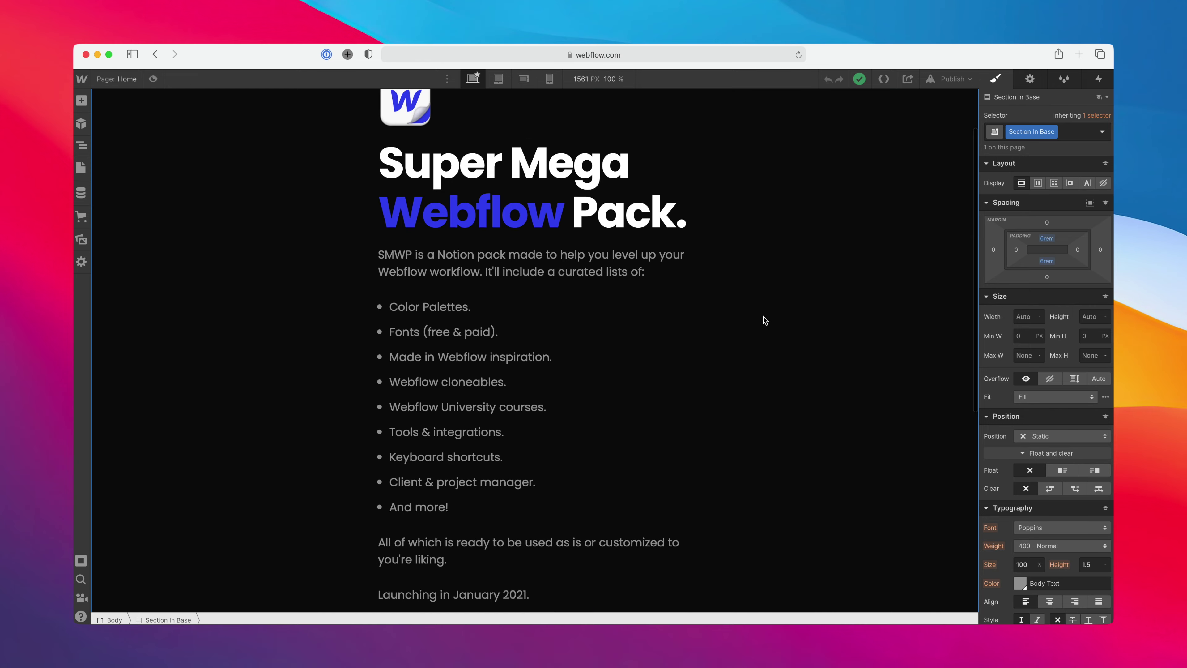
Step: Turn the sign-up form's Margin Bottom 8 field wrapper into a symbol named 'Sign Up Form'
{"action": "left_click", "coordinate": [414, 421]}
{"action": "right_click", "coordinate": [414, 421]}
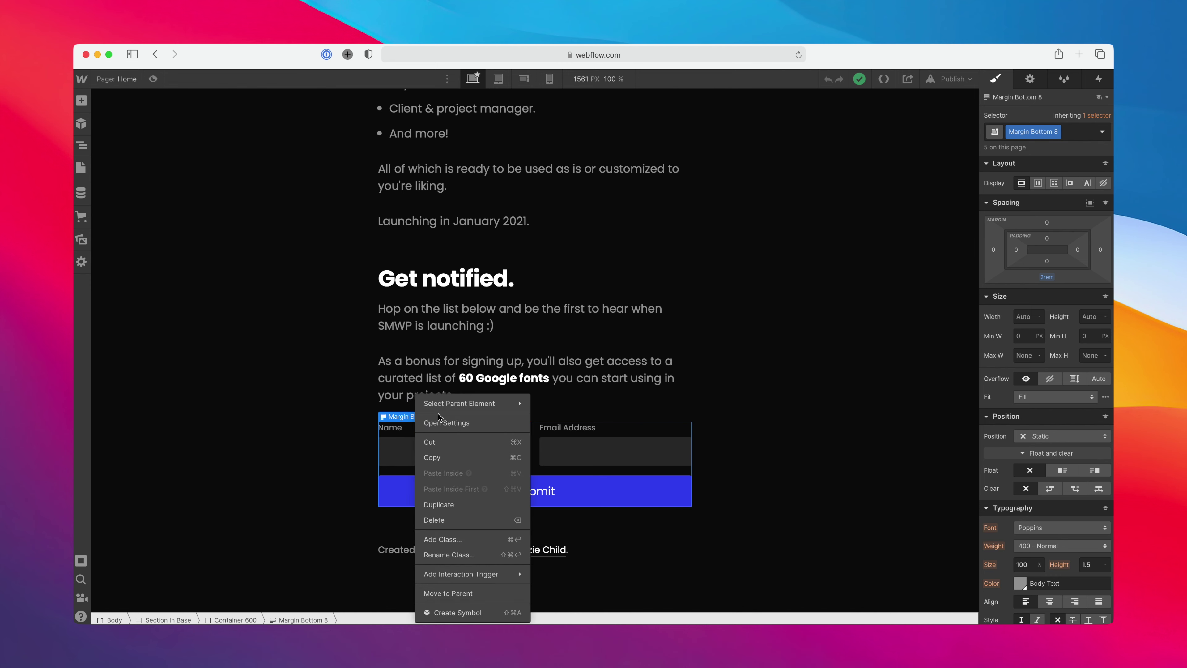
{"action": "left_click", "coordinate": [477, 616]}
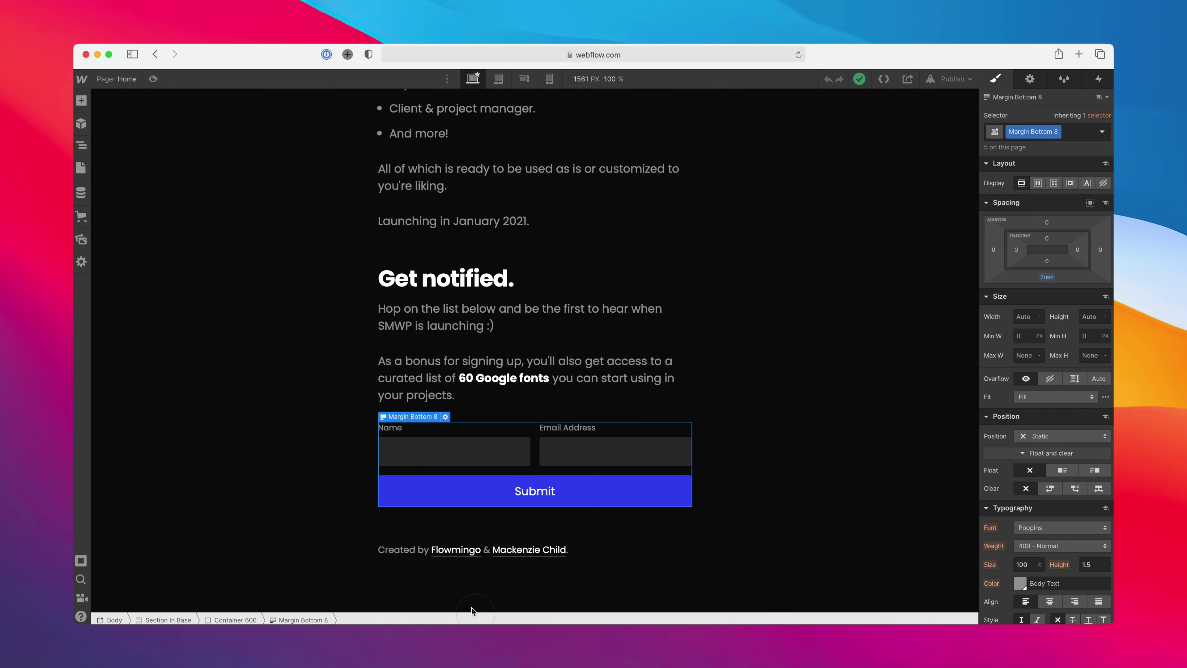
{"action": "type", "text": "Sign "}
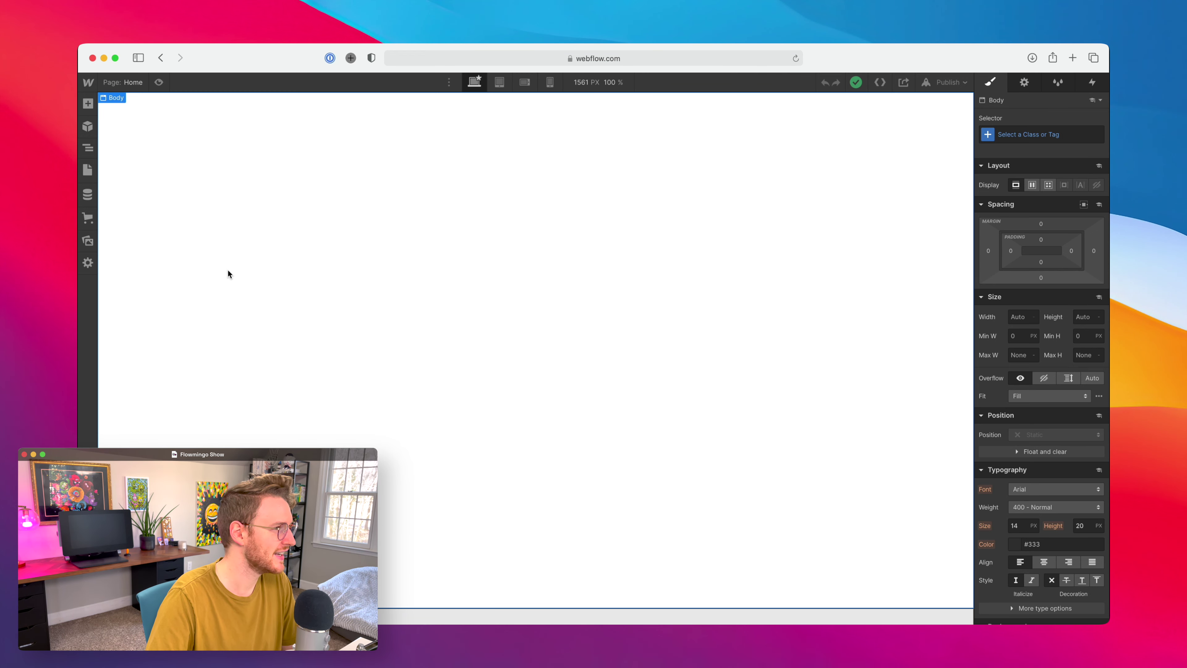
Step: Insert a Navbar element and give it the class Navbar
{"action": "key", "text": "super+e"}
{"action": "type", "text": "navb"}
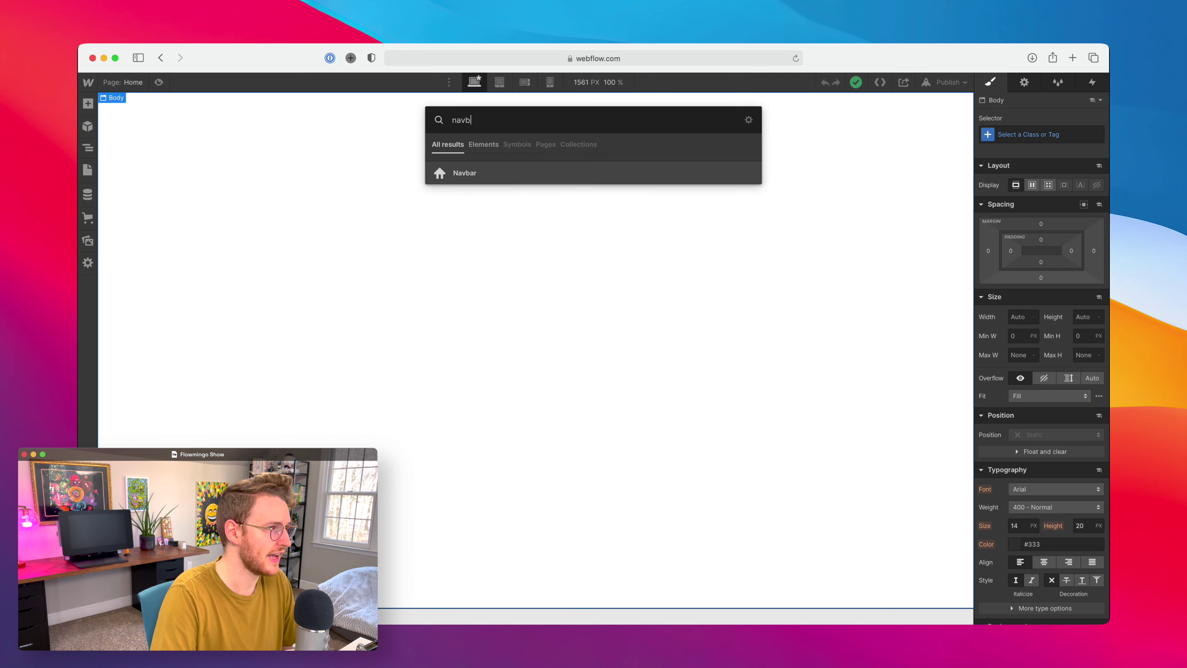
{"action": "key", "text": "Return"}
{"action": "key", "text": "super+Return"}
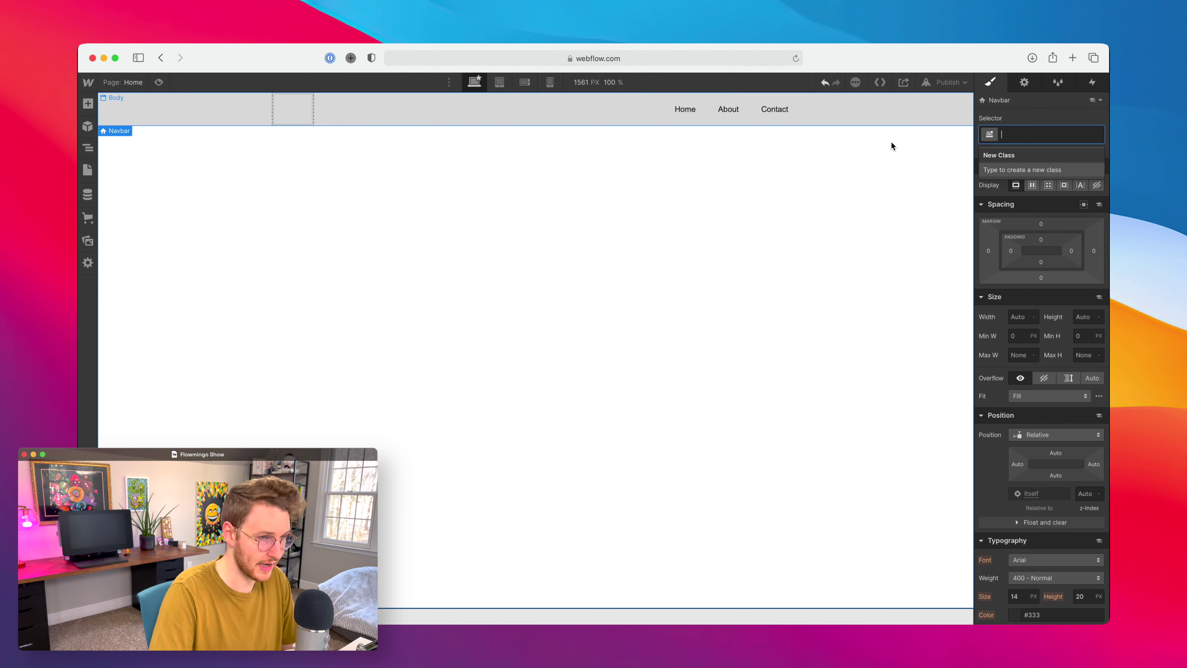
{"action": "type", "text": "Navbar"}
{"action": "key", "text": "Return"}
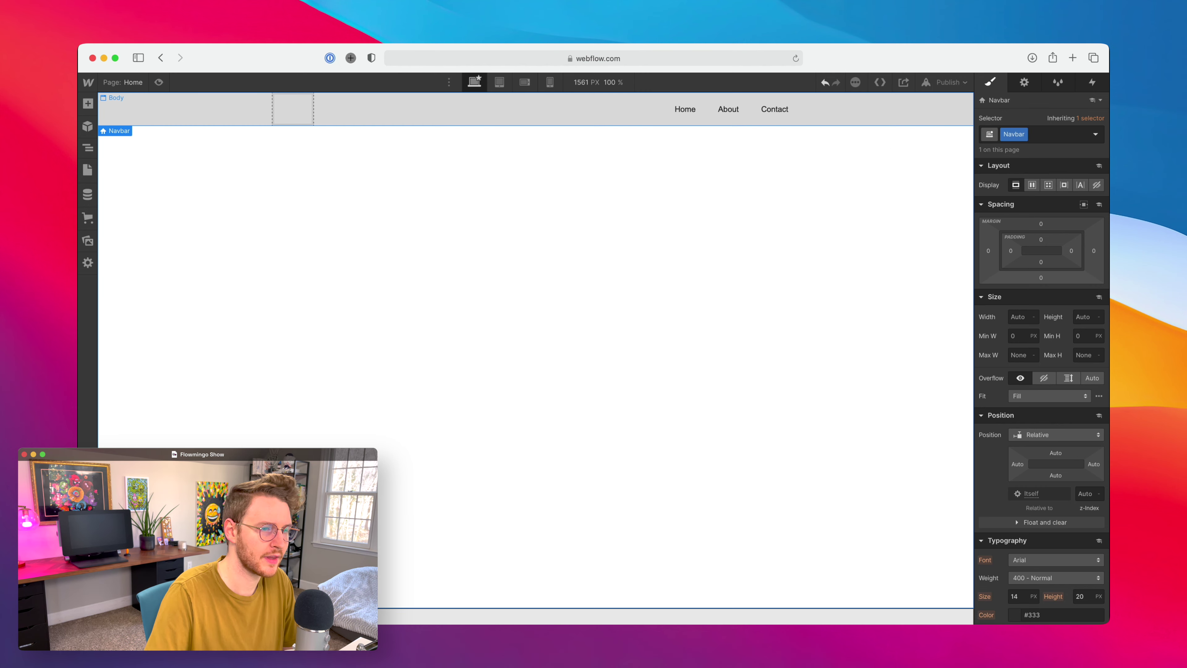
Step: Lighten the navbar's background colour to #f0f0f0
{"action": "scroll", "coordinate": [1014, 517], "scroll_direction": "down", "scroll_amount": 10}
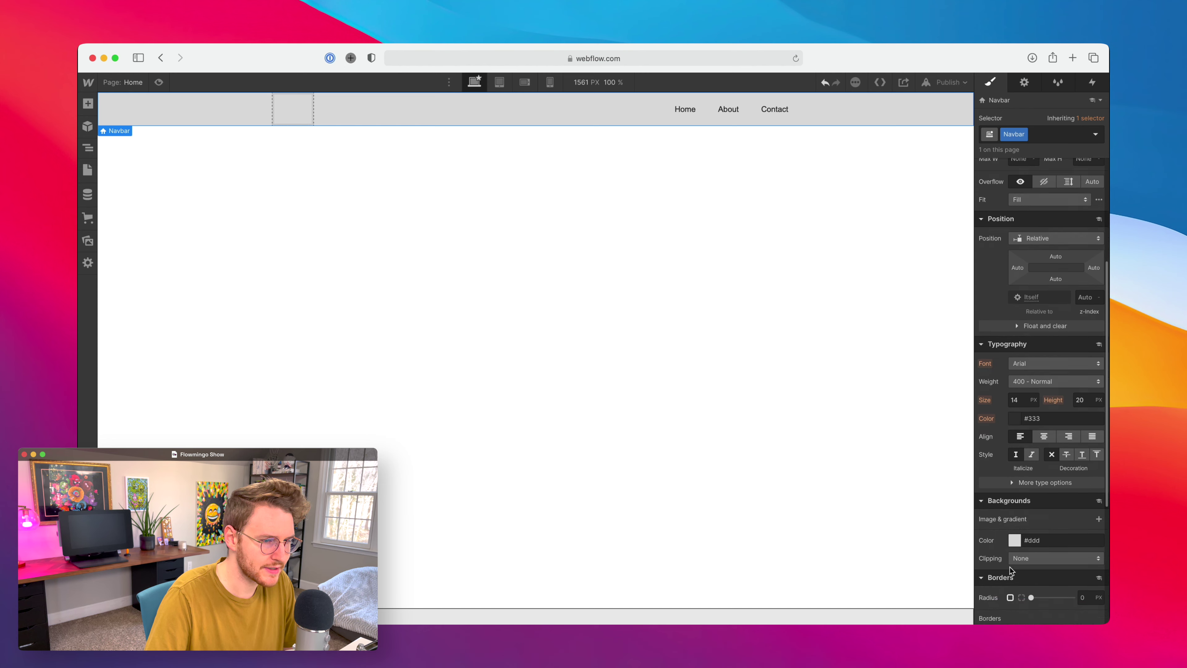
{"action": "left_click", "coordinate": [1015, 493]}
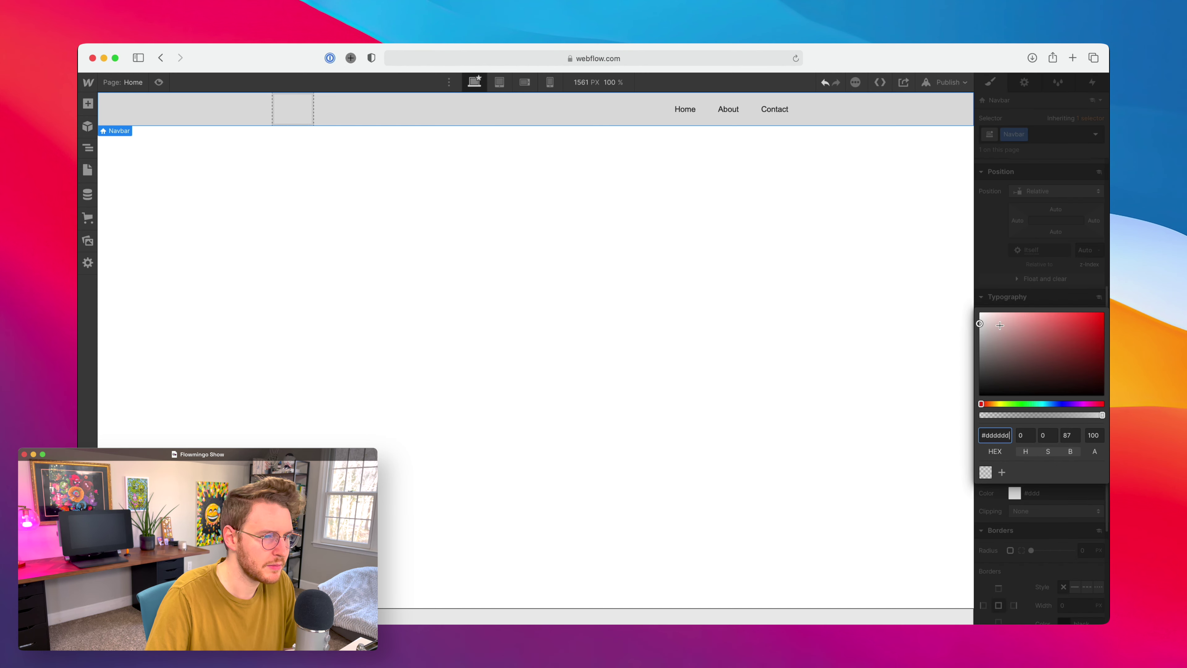
{"action": "mouse_move", "coordinate": [1000, 325]}
{"action": "left_mouse_down"}
{"action": "mouse_move", "coordinate": [991, 346]}
{"action": "mouse_move", "coordinate": [965, 317]}
{"action": "left_mouse_up"}
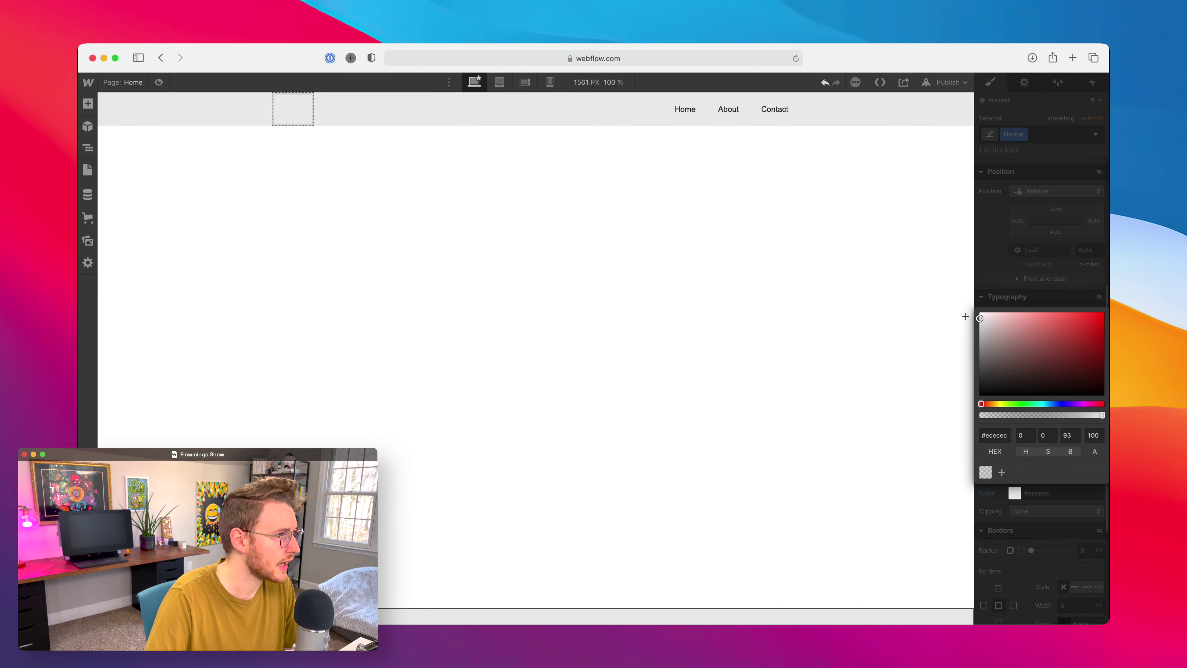
{"action": "left_click", "coordinate": [1046, 245]}
{"action": "scroll", "coordinate": [1046, 527], "scroll_direction": "down", "scroll_amount": 3}
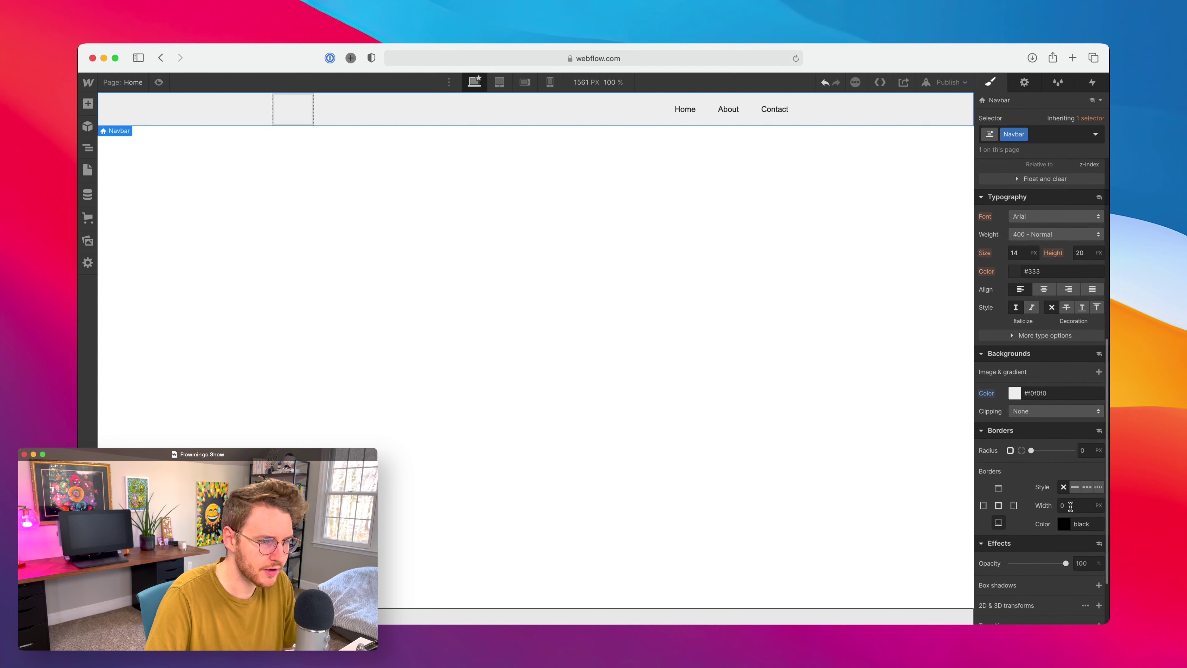
{"action": "left_click", "coordinate": [734, 201]}
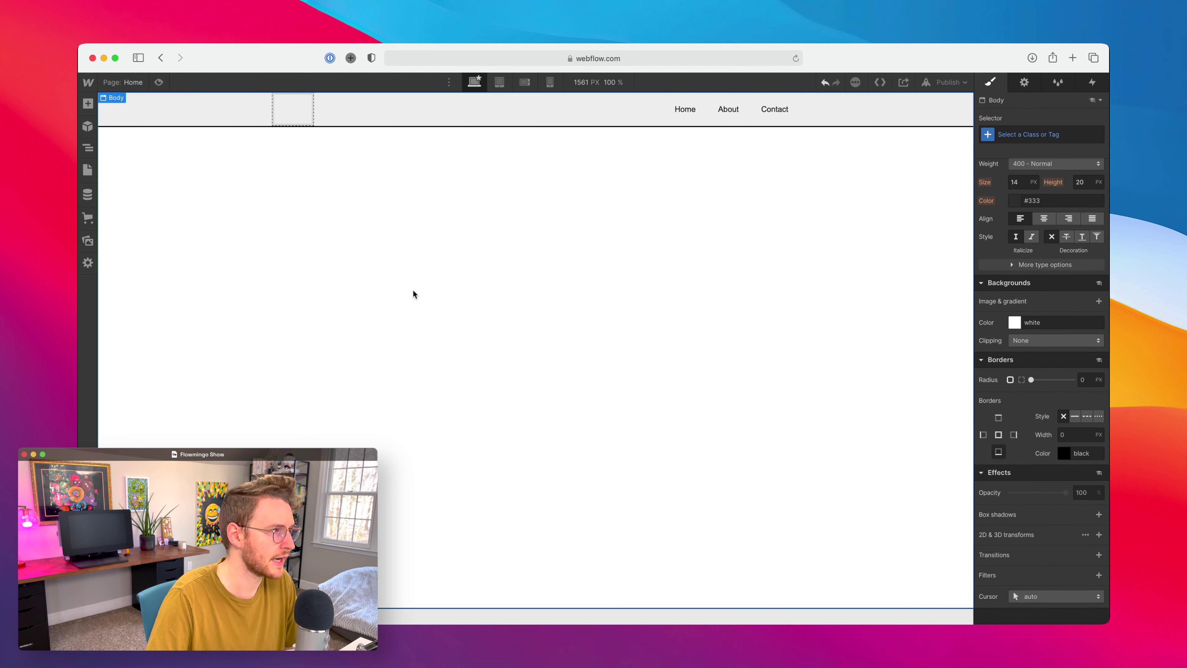
Step: Add a Text Block reading DEMO inside the navbar brand
{"action": "left_click", "coordinate": [297, 111]}
{"action": "key", "text": "cmd+e"}
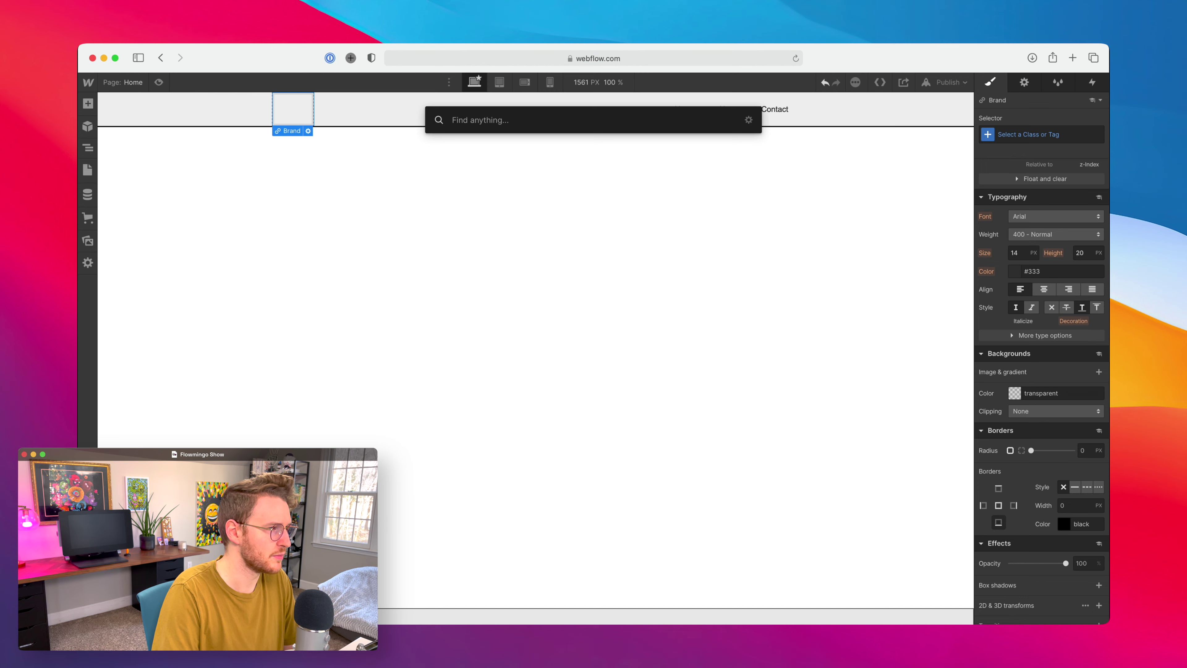
{"action": "type", "text": "text"}
{"action": "key", "text": "Return"}
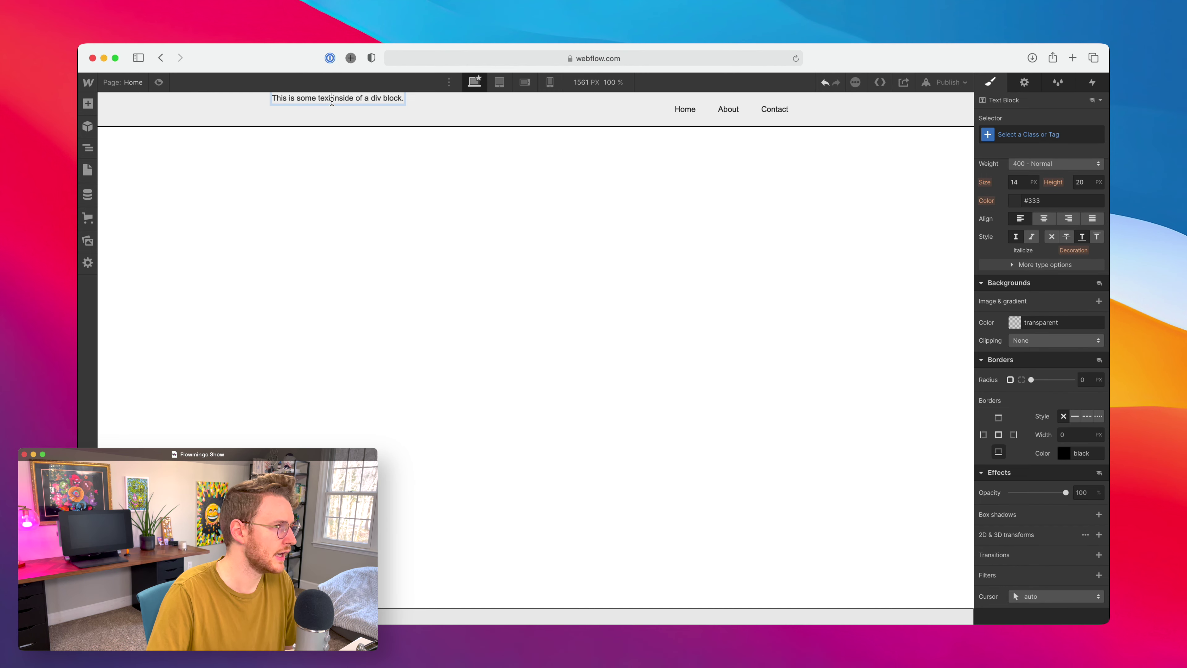
{"action": "double_click", "coordinate": [334, 99]}
{"action": "type", "text": "T"}
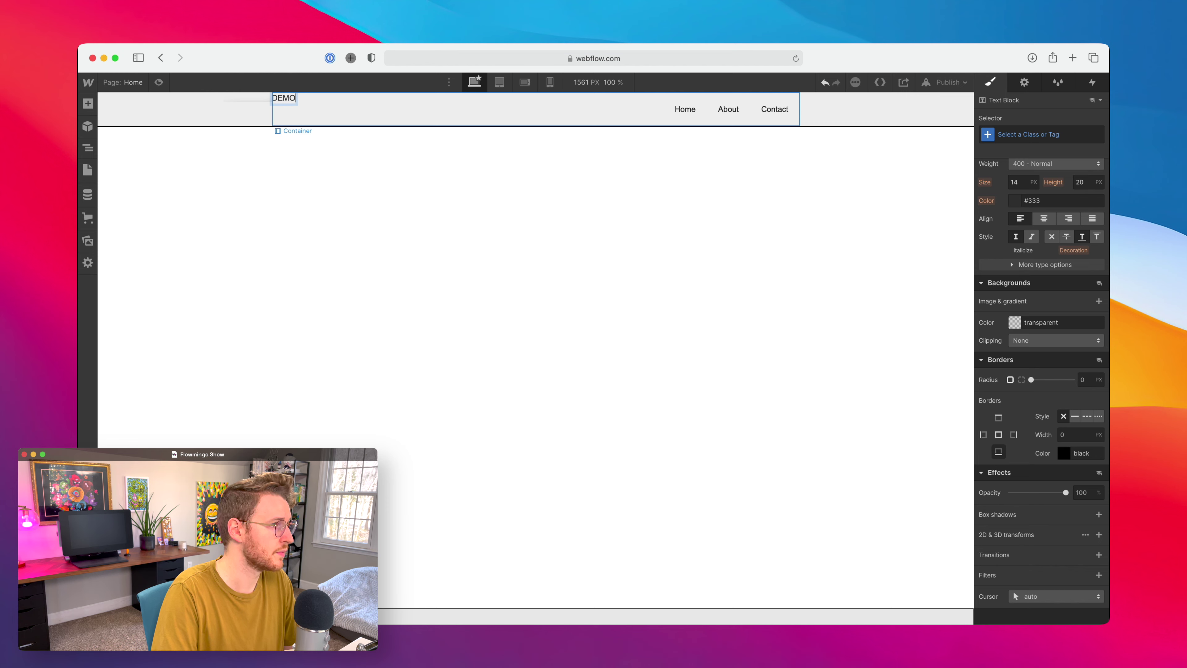
{"action": "key", "text": "Escape"}
Step: Give the container class Navbar Container with 1140px max width, flex display, items centred
{"action": "left_click", "coordinate": [371, 123]}
{"action": "left_click", "coordinate": [1034, 136]}
{"action": "type", "text": "Nav"}
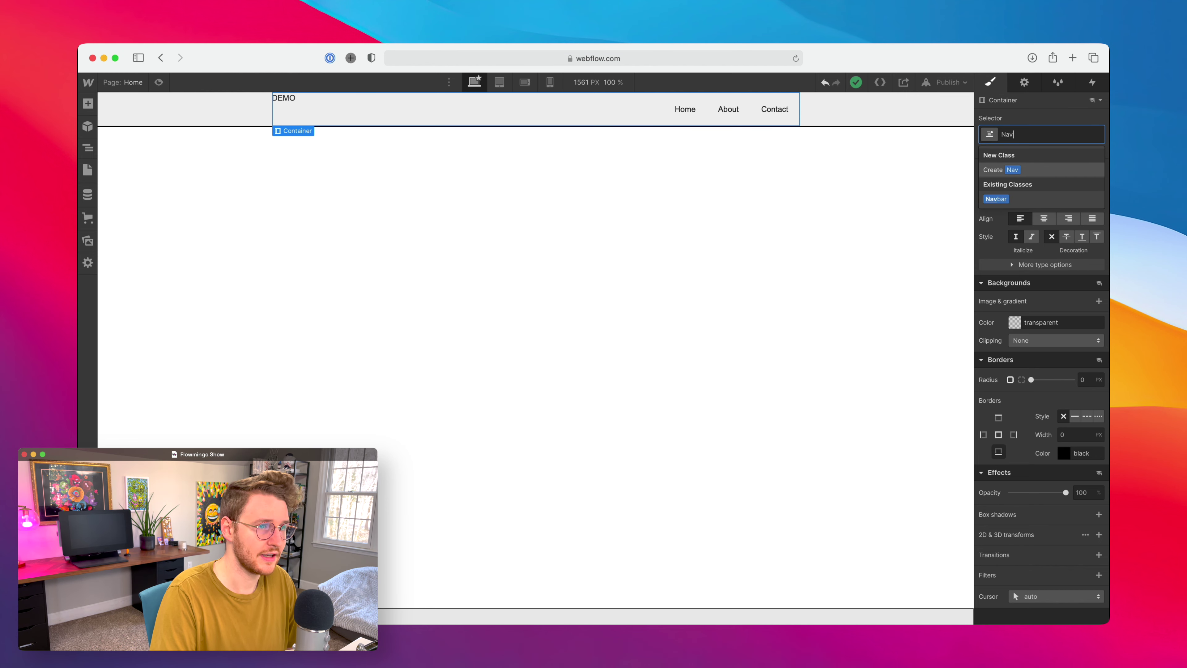
{"action": "type", "text": "bar Container"}
{"action": "key", "text": "Return"}
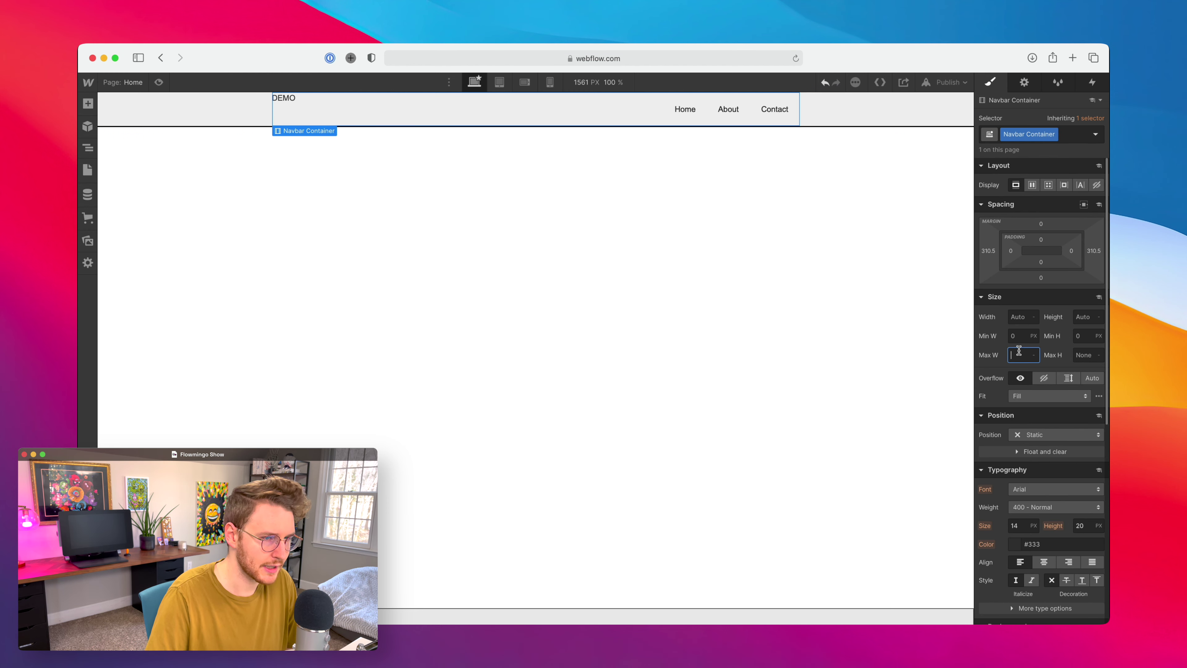
{"action": "type", "text": "114"}
{"action": "type", "text": "0px"}
{"action": "key", "text": "Return"}
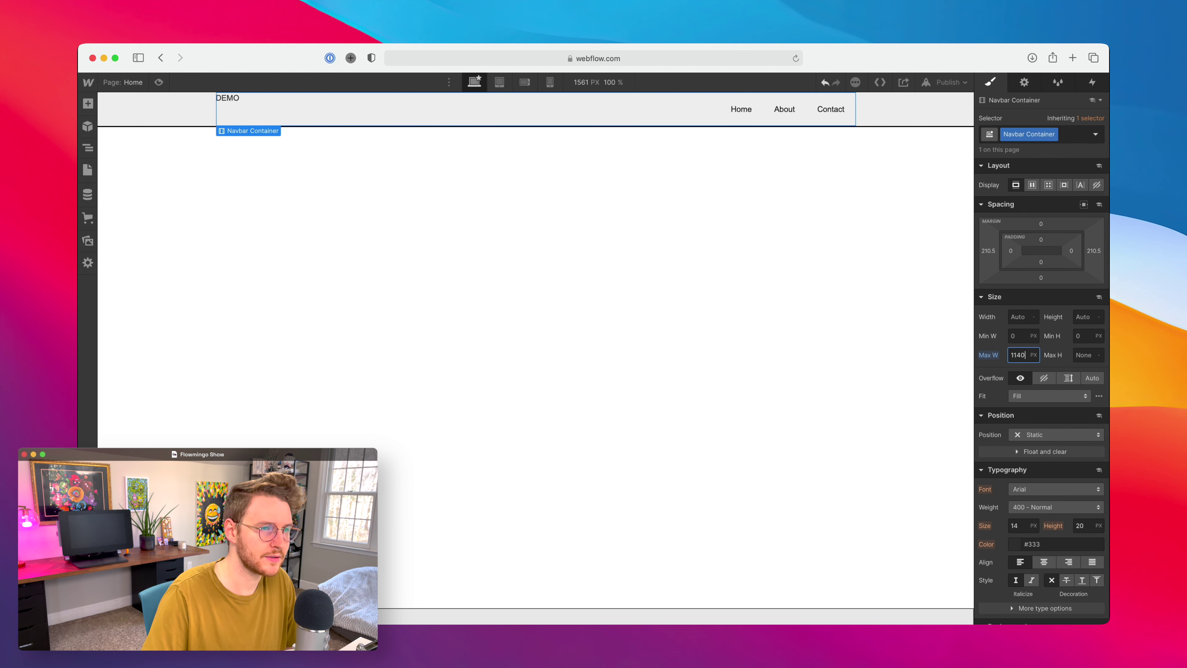
{"action": "left_click", "coordinate": [1032, 185]}
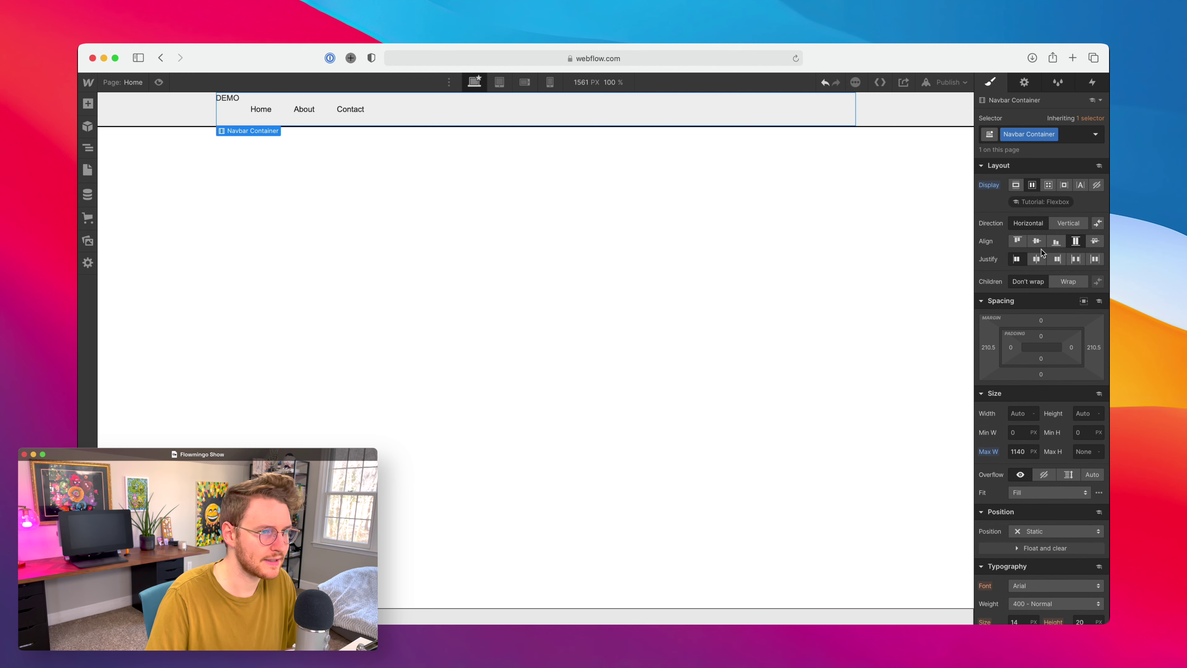
{"action": "left_click", "coordinate": [1036, 241]}
Step: Class the links' menu Nav Menu and set its left margin to auto
{"action": "left_click", "coordinate": [251, 124]}
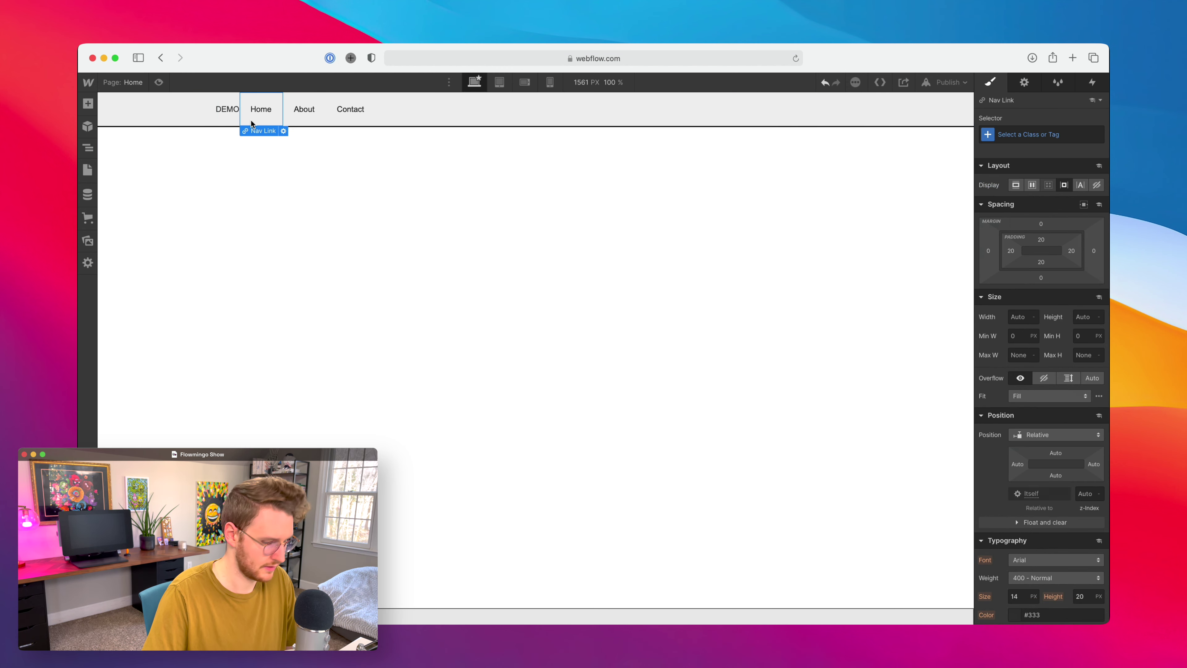
{"action": "key", "text": "super+Up"}
{"action": "key", "text": "super+Return"}
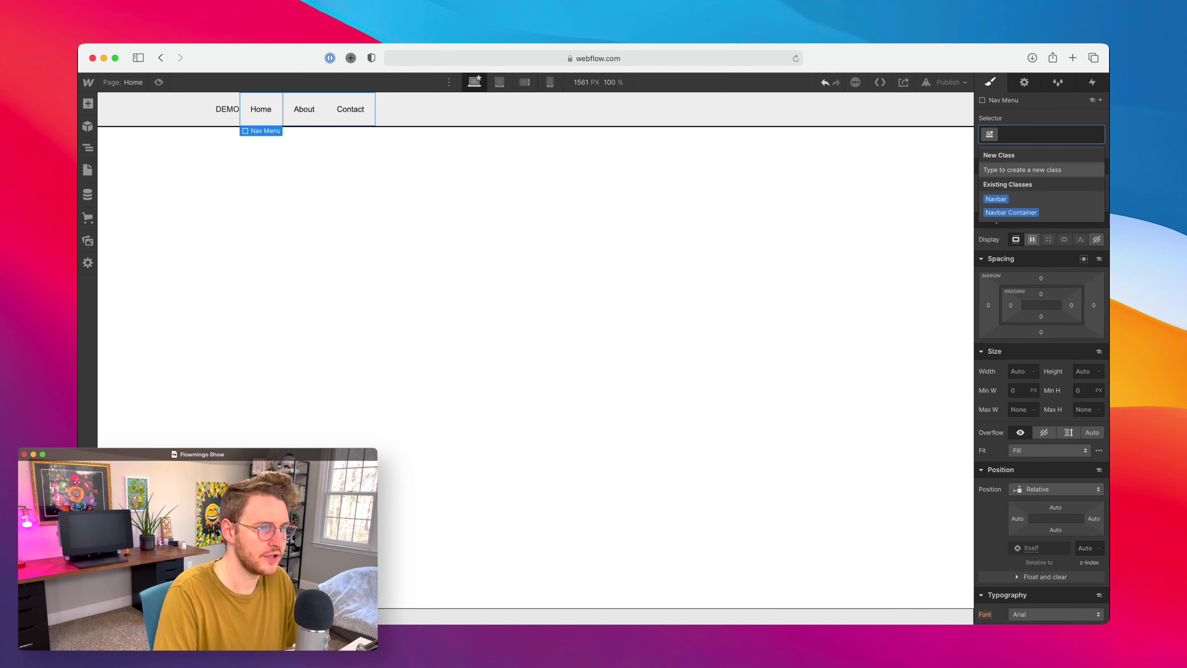
{"action": "type", "text": "Nav Menu"}
{"action": "key", "text": "Return"}
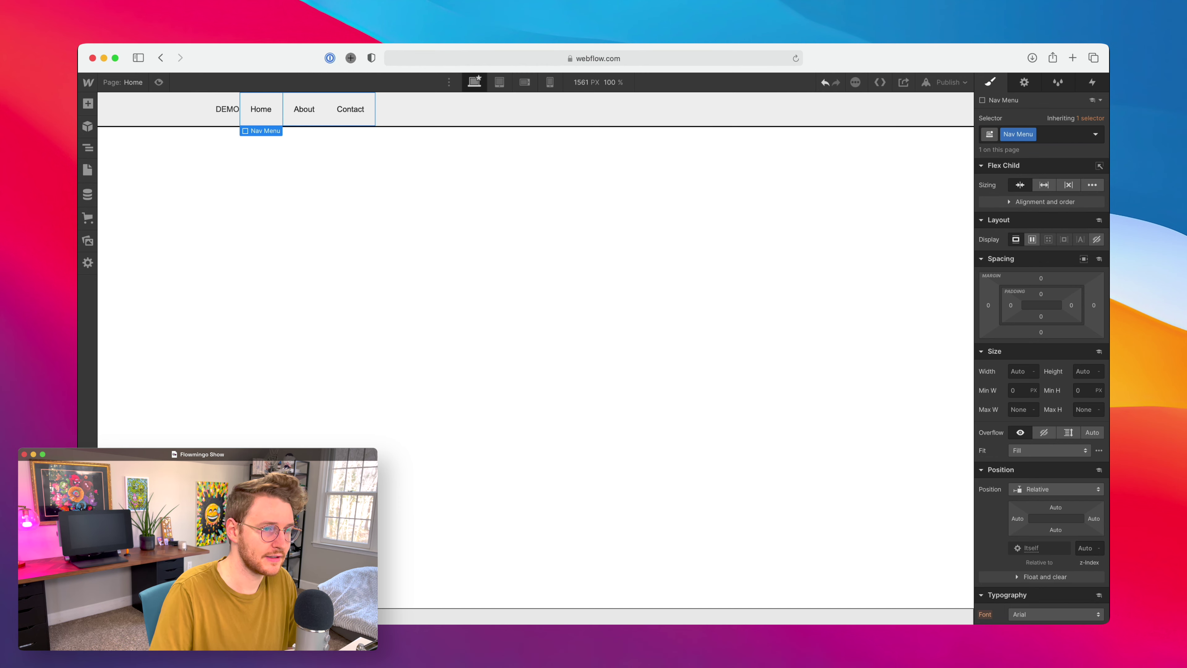
{"action": "left_click", "coordinate": [989, 305]}
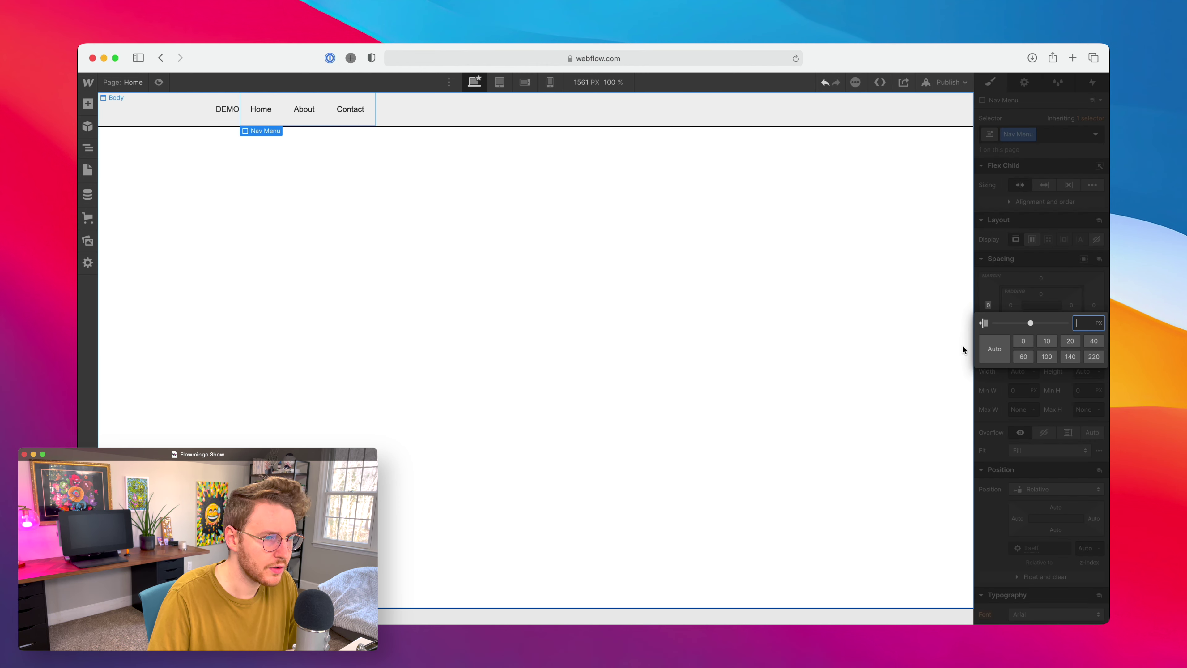
{"action": "left_click", "coordinate": [994, 348]}
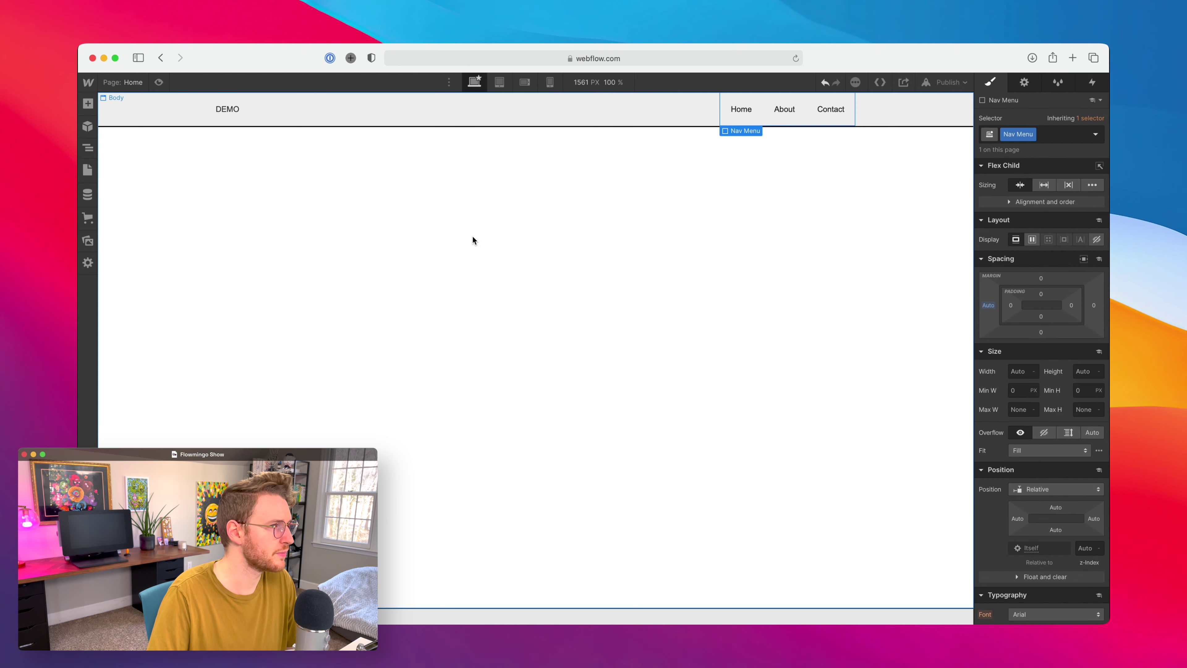
{"action": "left_click", "coordinate": [461, 219]}
Step: Make the whole navbar a symbol named Navbar
{"action": "left_click", "coordinate": [923, 116]}
{"action": "right_click", "coordinate": [931, 121]}
{"action": "mouse_move", "coordinate": [891, 280]}
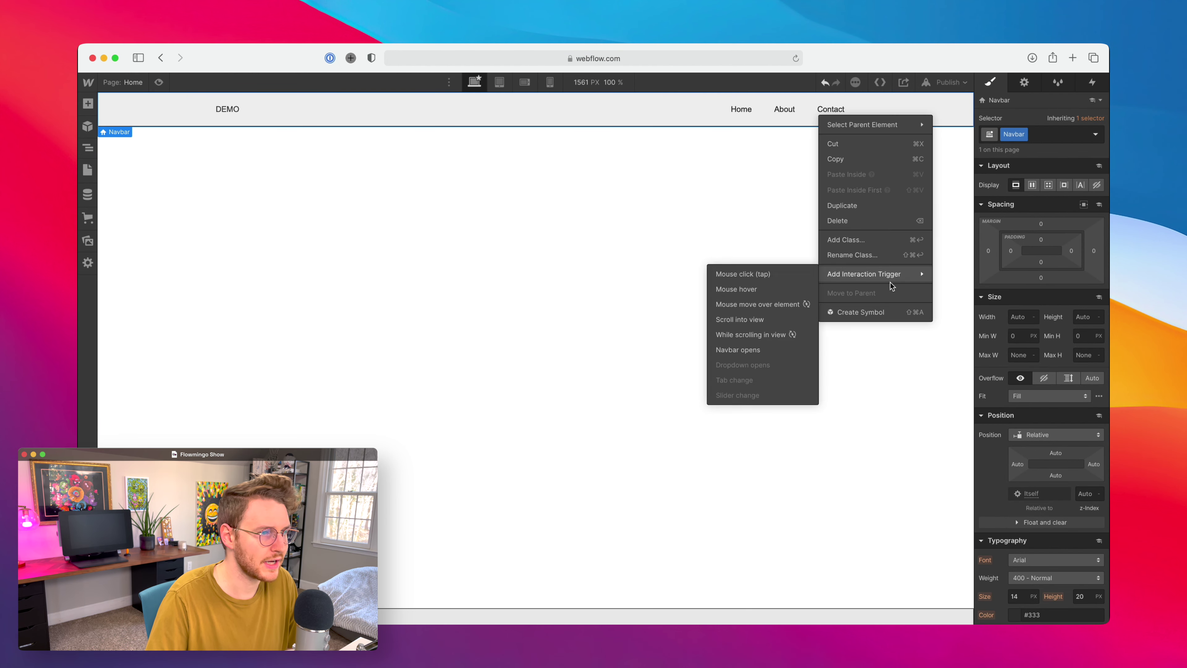
{"action": "left_click", "coordinate": [861, 312]}
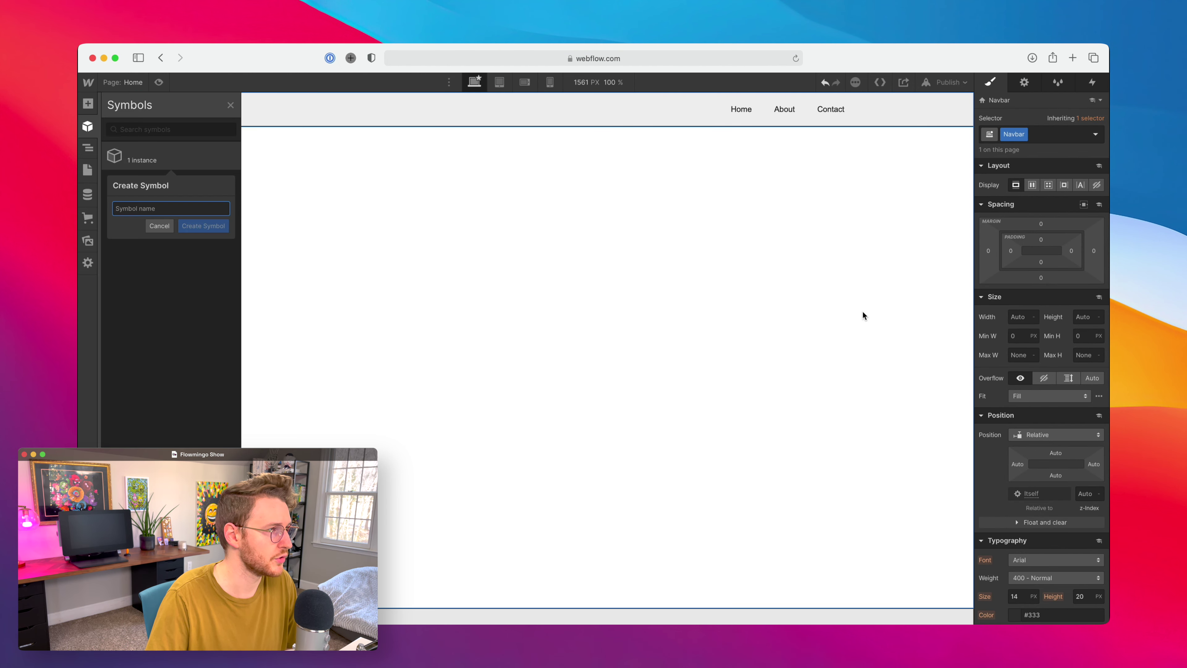
{"action": "type", "text": "Navbar"}
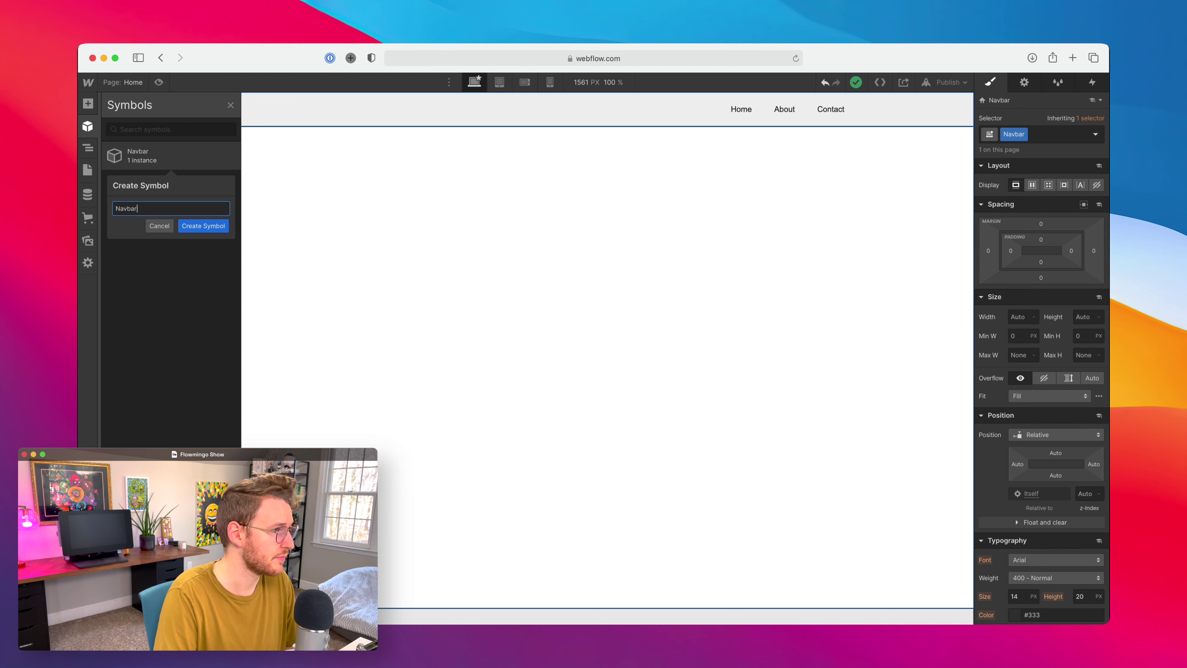
{"action": "key", "text": "Return"}
{"action": "left_click", "coordinate": [546, 251]}
Step: Insert a button below the navbar and give it the class Button
{"action": "key", "text": "super+e"}
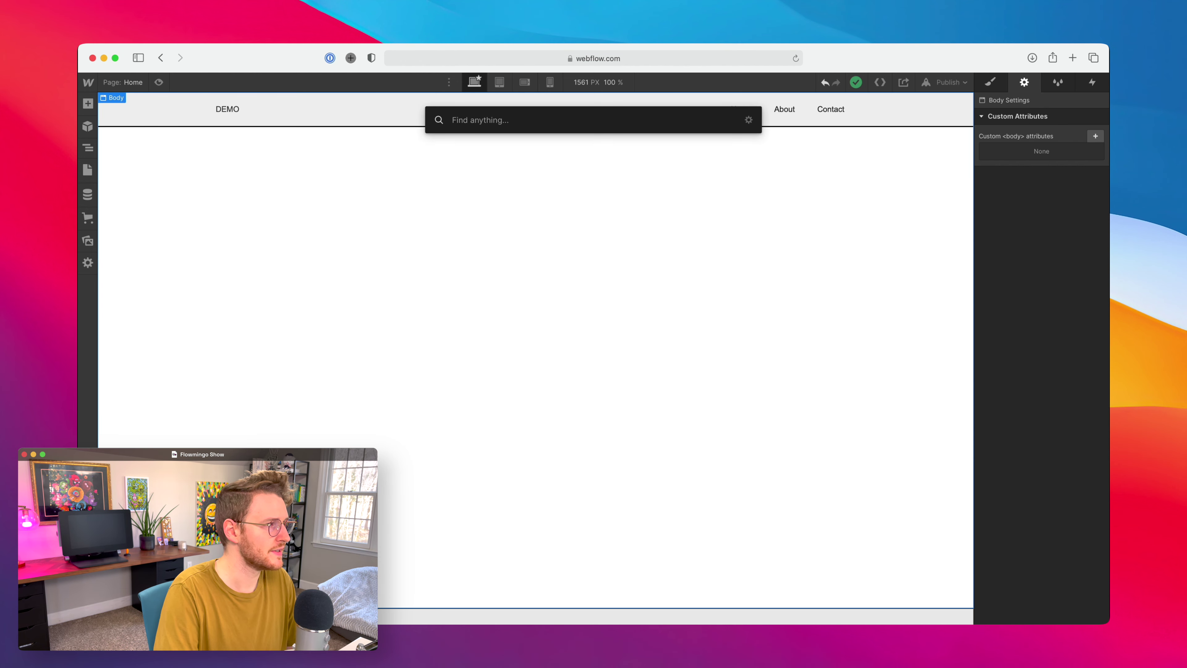
{"action": "type", "text": "but"}
{"action": "key", "text": "Return"}
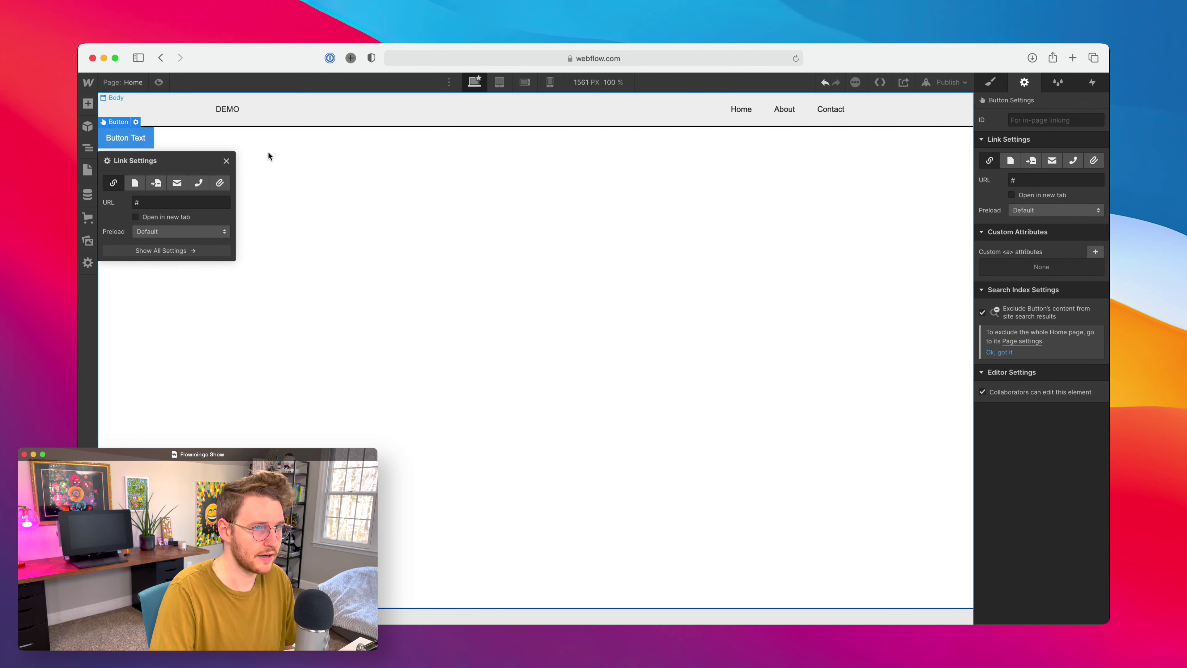
{"action": "key", "text": "super+Return"}
{"action": "type", "text": "Butt"}
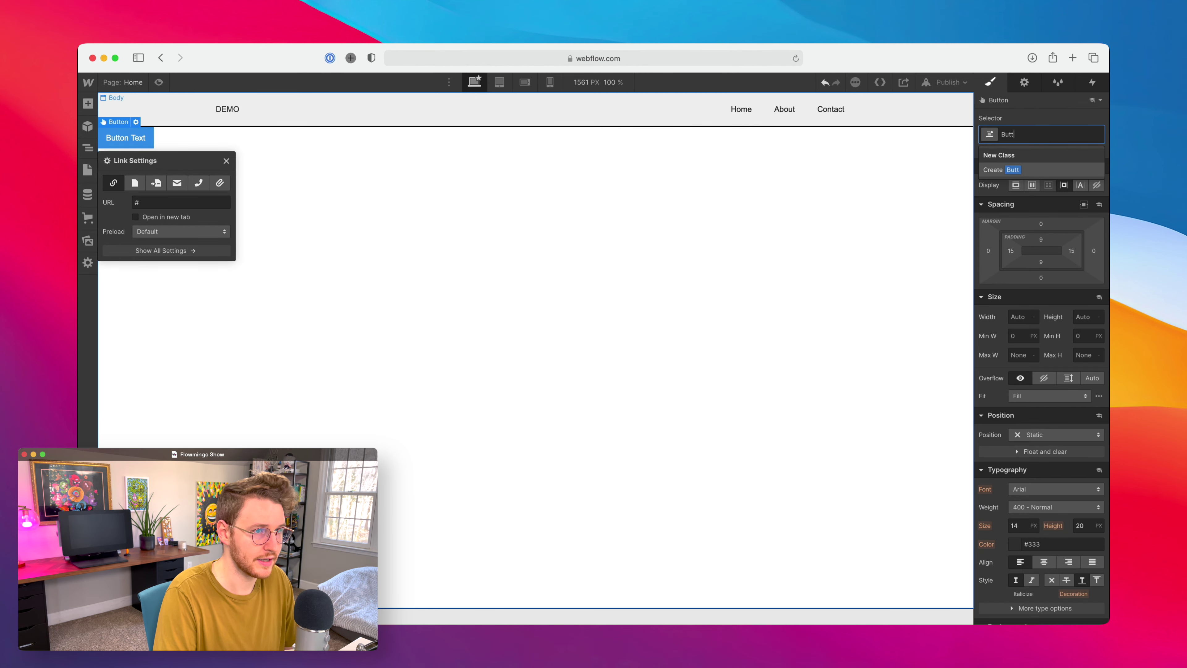
{"action": "type", "text": "on"}
{"action": "key", "text": "Return"}
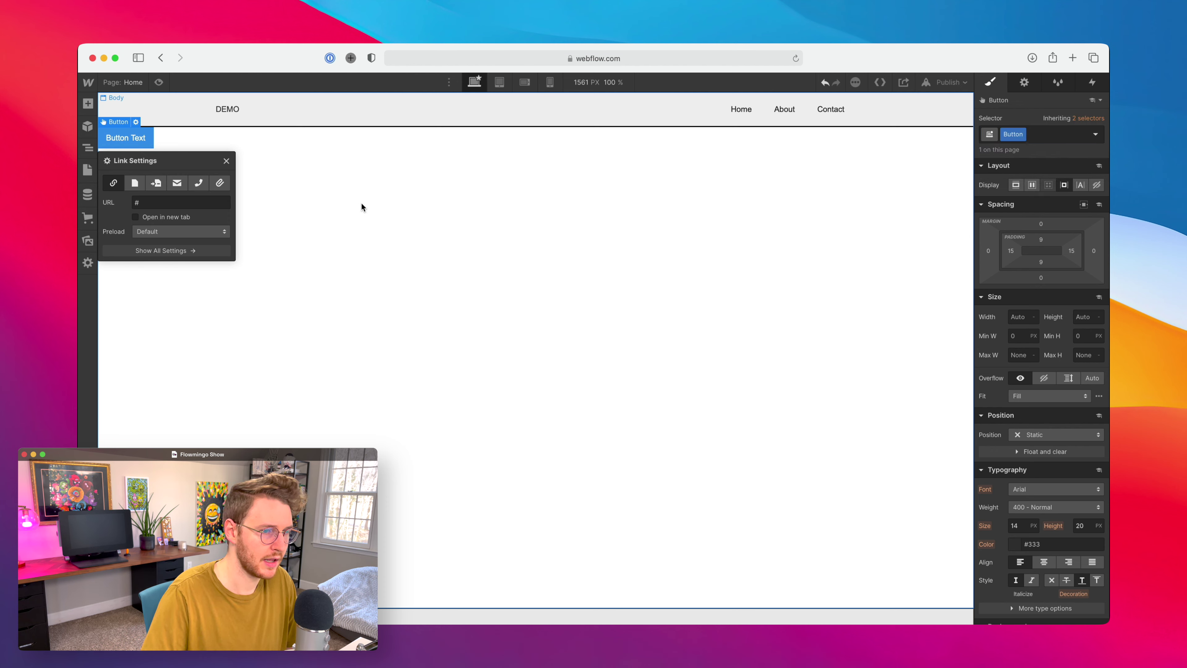
Step: Set the button's padding to 6 px vertical and 8 px horizontal
{"action": "scroll", "coordinate": [1028, 281], "scroll_direction": "down", "scroll_amount": 5}
{"action": "scroll", "coordinate": [1019, 262], "scroll_direction": "up", "scroll_amount": 5}
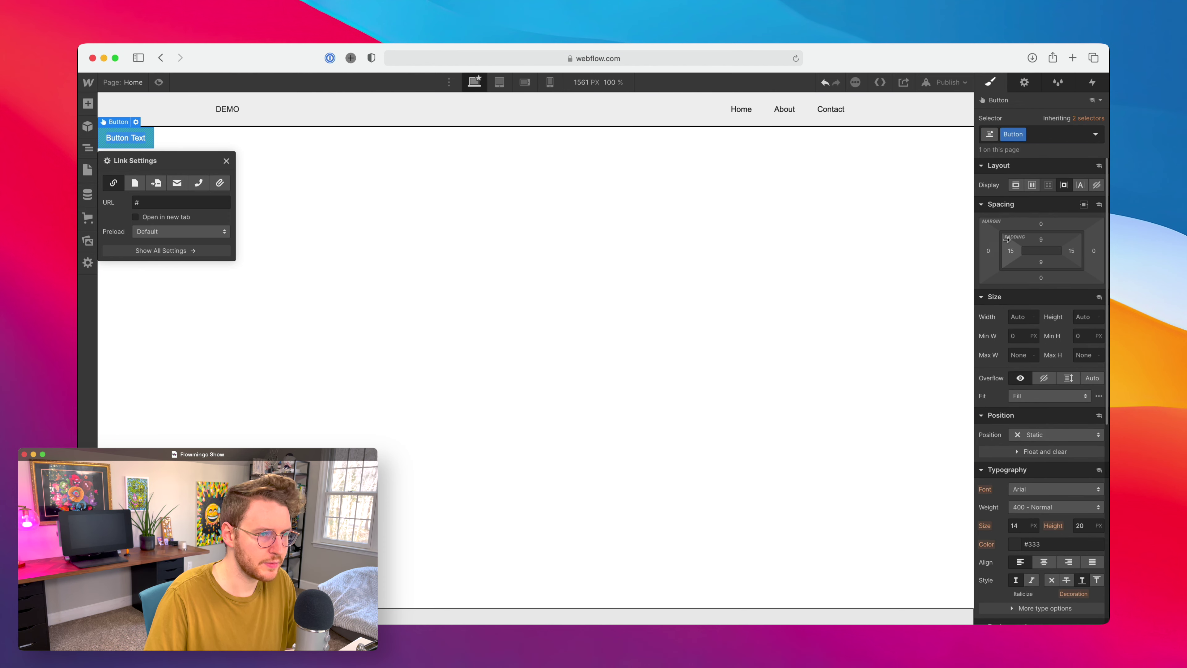
{"action": "scroll", "coordinate": [1007, 240], "scroll_direction": "down", "scroll_amount": 1}
{"action": "left_click_drag", "start_coordinate": [1007, 243], "coordinate": [1006, 248]}
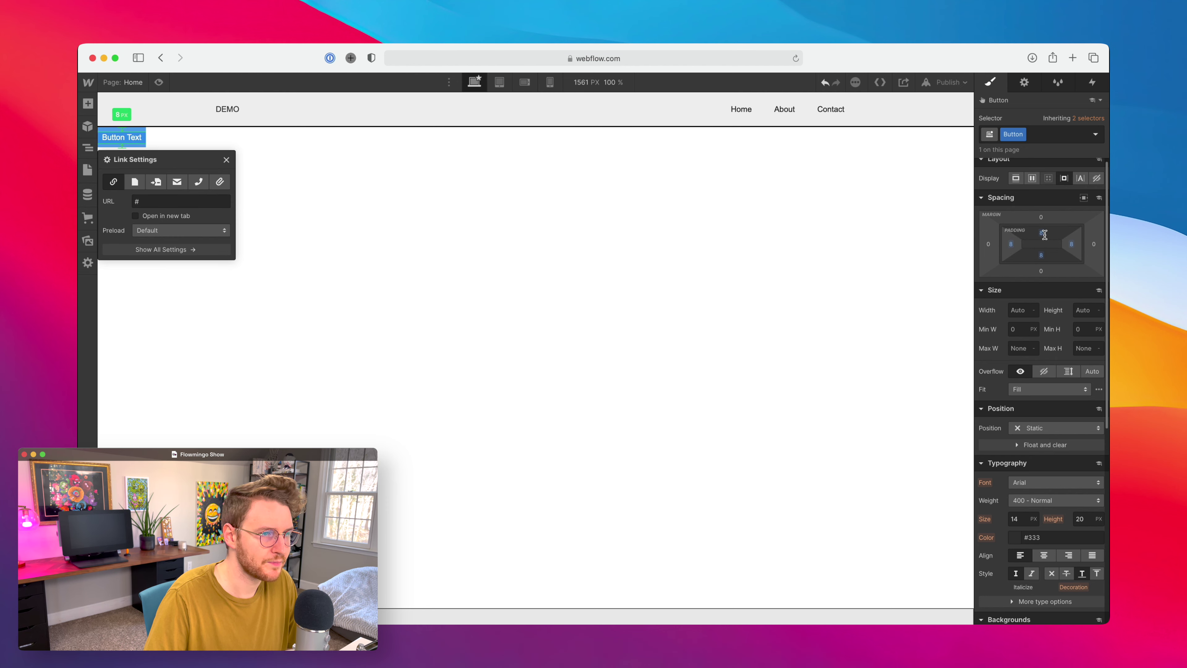
{"action": "left_click_drag", "start_coordinate": [1044, 234], "coordinate": [1045, 239]}
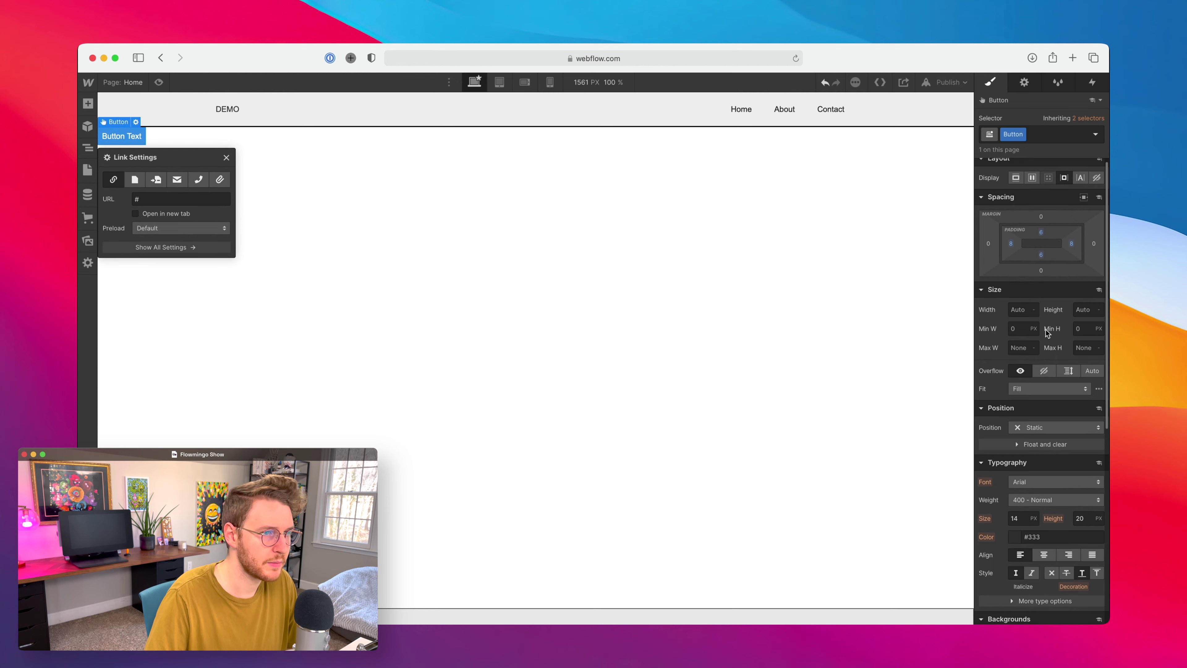
Step: Give the button a #ff75e6 pink background, black text and 4 px corner radius
{"action": "scroll", "coordinate": [1046, 332], "scroll_direction": "down", "scroll_amount": 5}
{"action": "left_click", "coordinate": [1015, 485]}
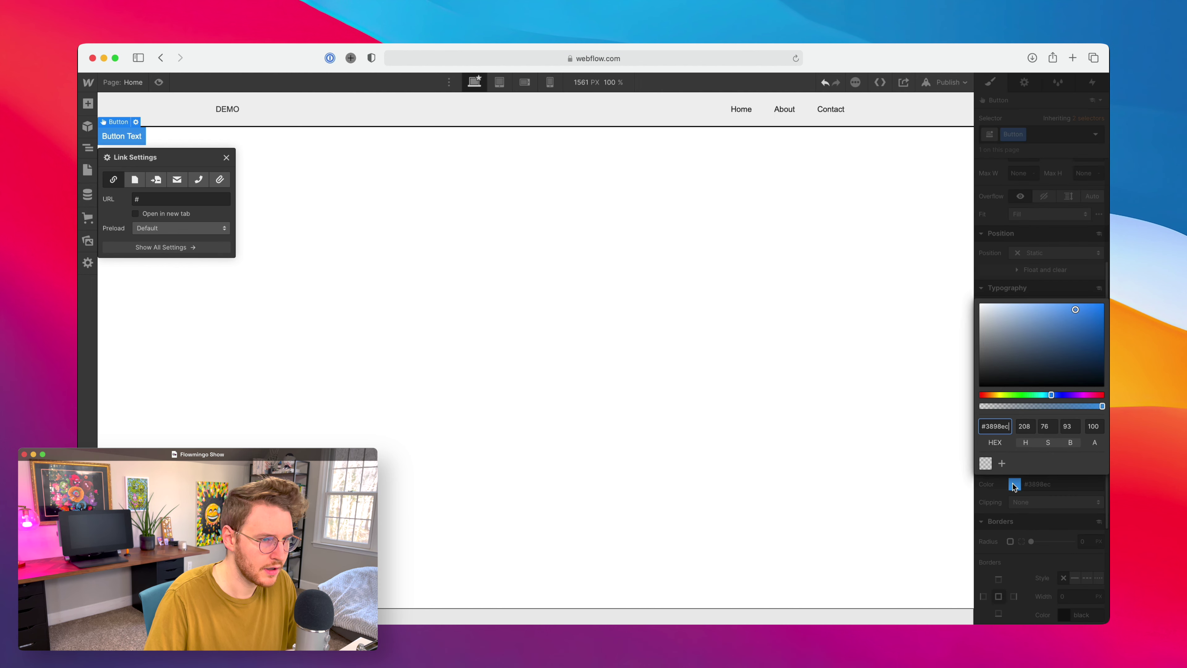
{"action": "left_click", "coordinate": [1081, 395]}
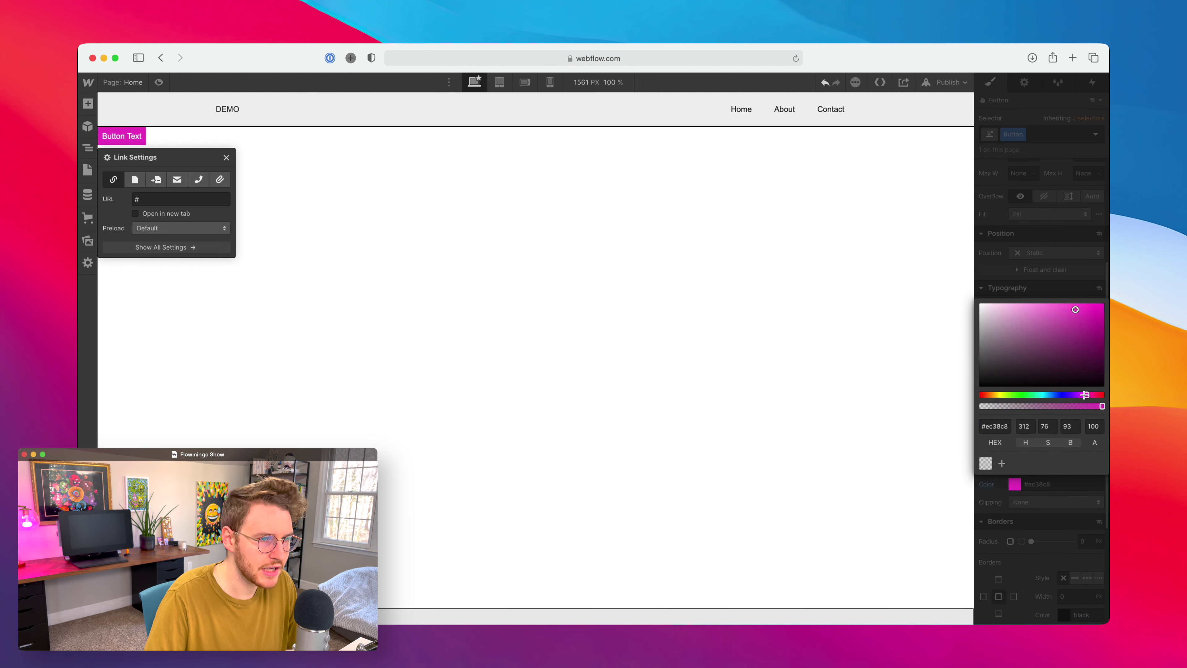
{"action": "left_click", "coordinate": [1050, 303]}
{"action": "left_click", "coordinate": [1047, 295]}
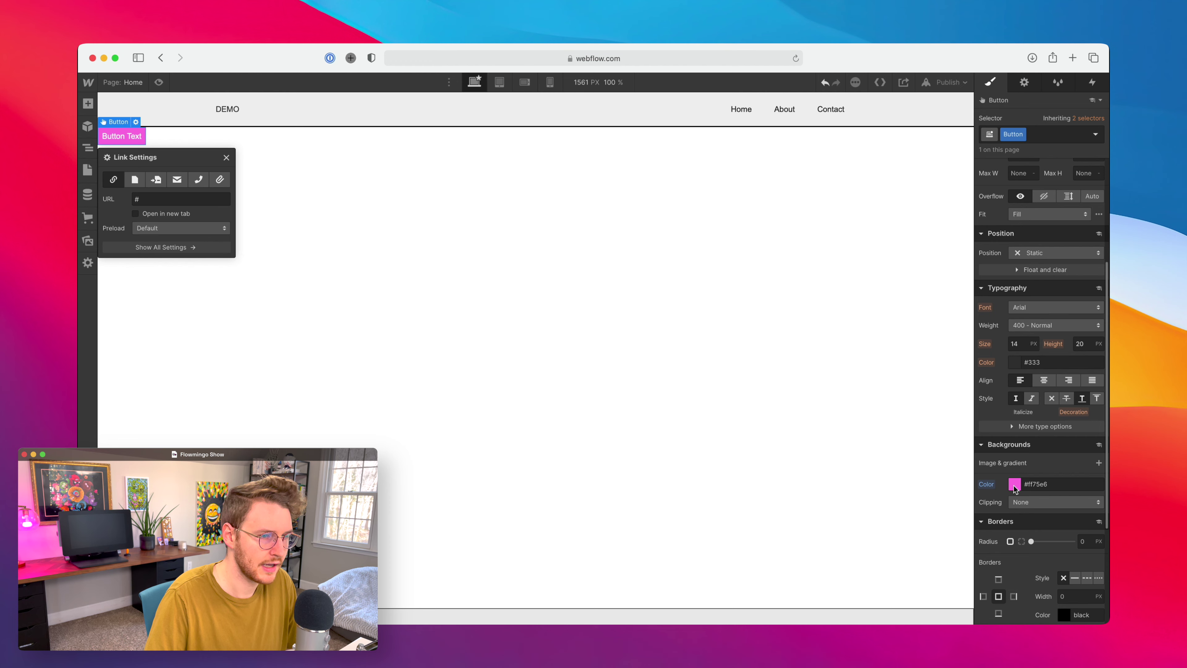
{"action": "left_click", "coordinate": [1022, 369]}
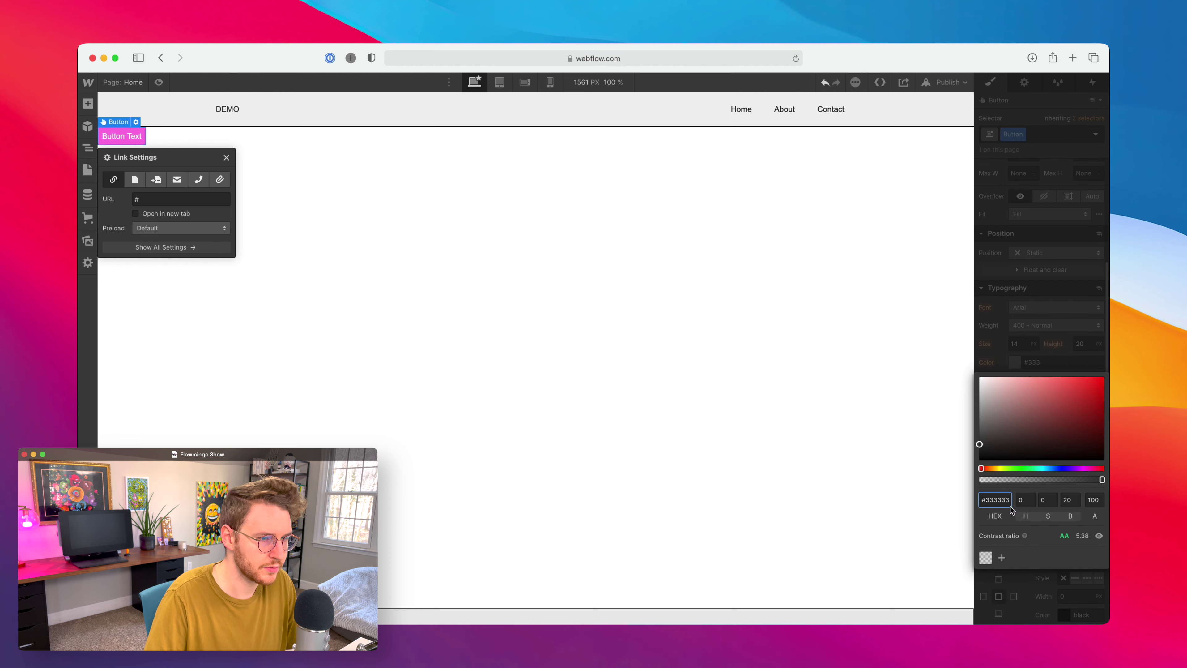
{"action": "left_click", "coordinate": [980, 461]}
{"action": "left_click", "coordinate": [1039, 300]}
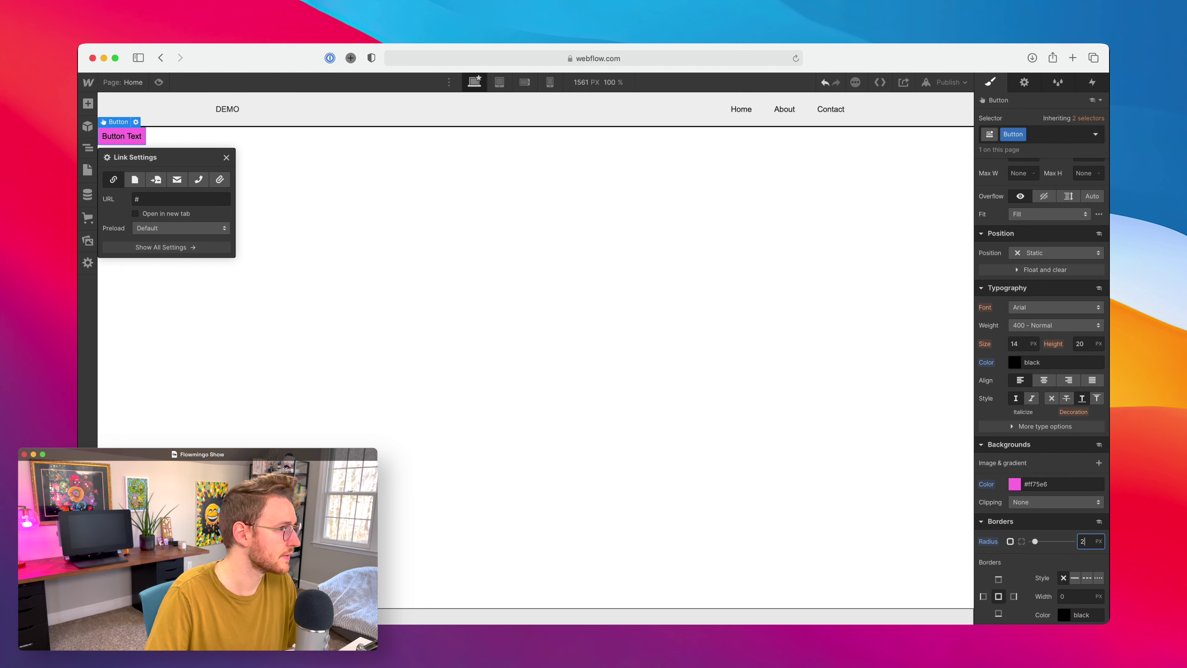
{"action": "key", "text": "Up"}
{"action": "key", "text": "Up"}
{"action": "key", "text": "Escape"}
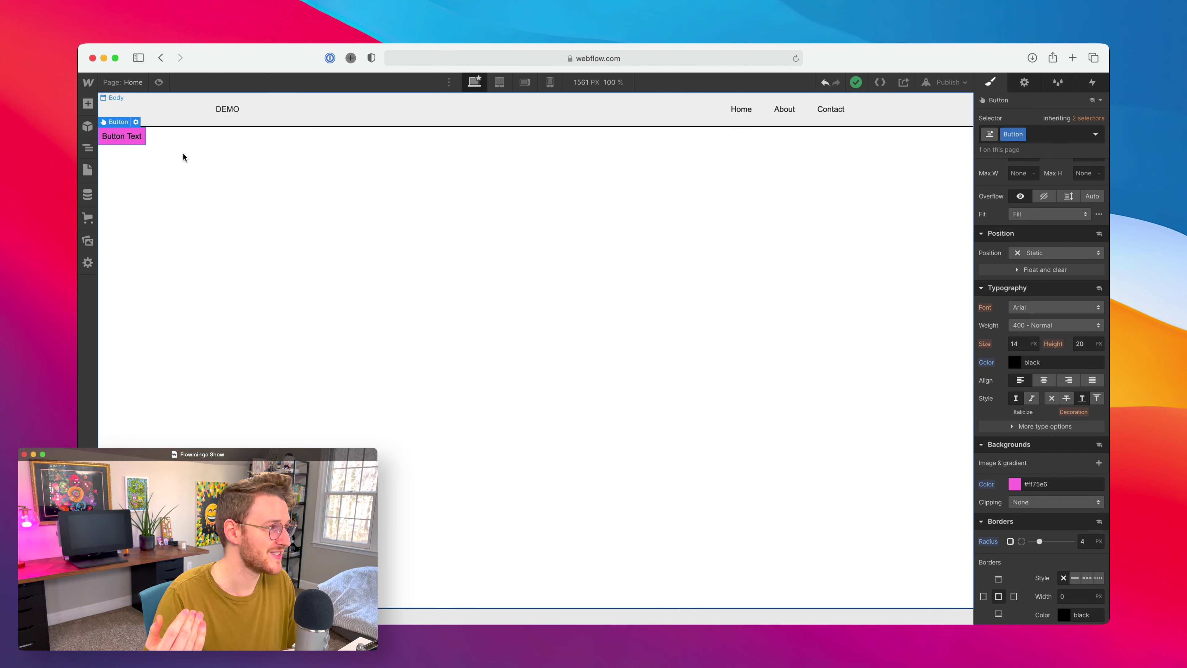
{"action": "right_click", "coordinate": [143, 146]}
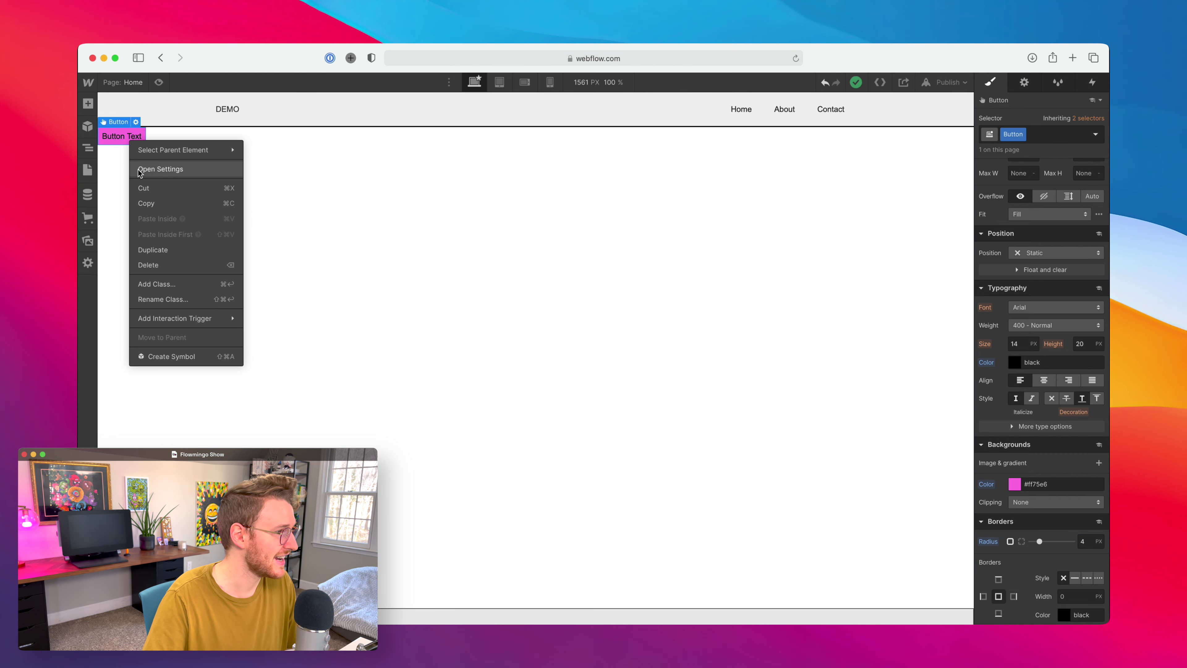
Step: Make the button a symbol and insert a copy after Contact inside the Navbar symbol
{"action": "left_click", "coordinate": [178, 353]}
{"action": "double_click", "coordinate": [742, 108]}
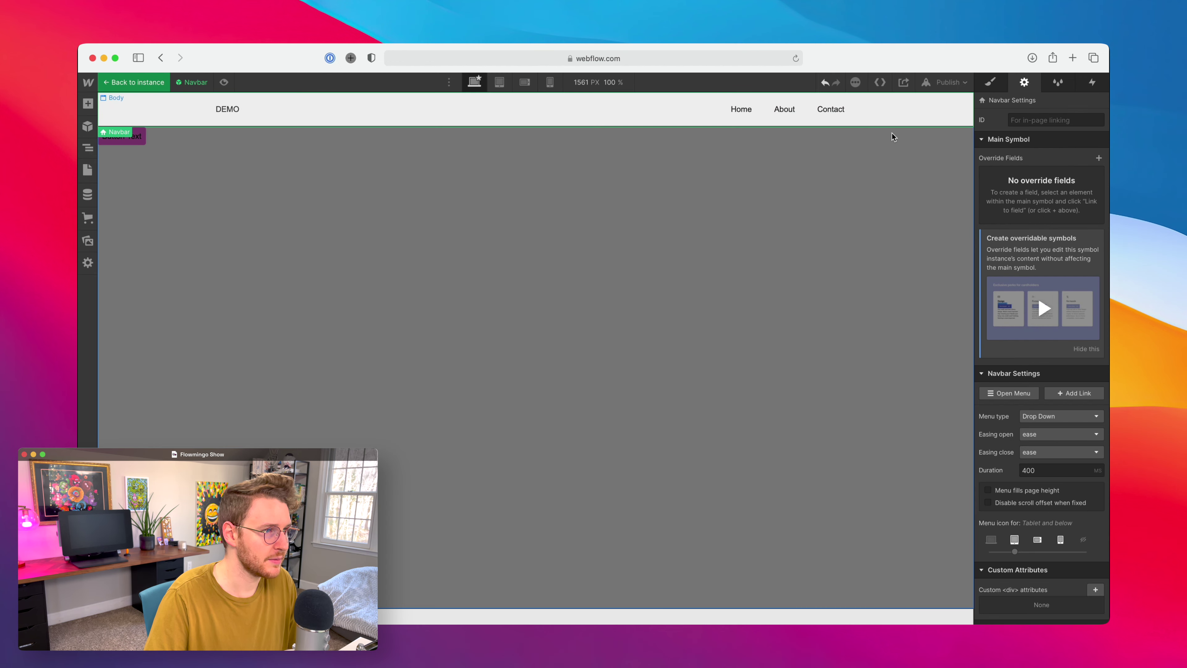
{"action": "left_click", "coordinate": [820, 118]}
{"action": "key", "text": "super+e"}
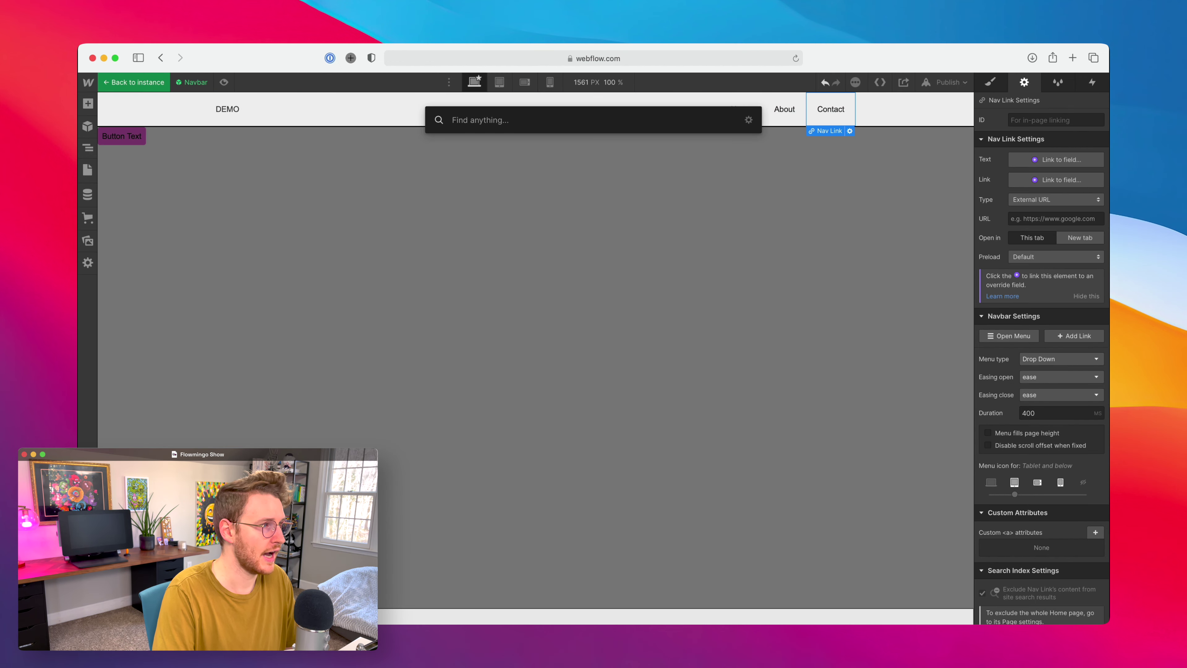
{"action": "type", "text": "butt"}
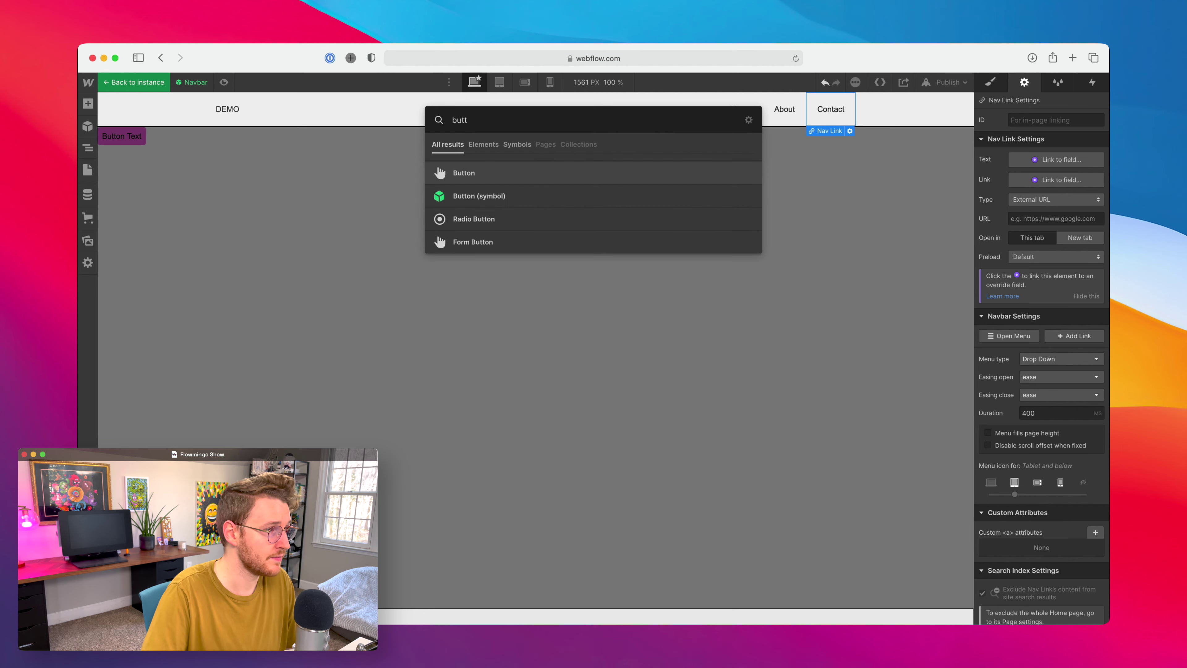
{"action": "key", "text": "Down"}
{"action": "key", "text": "Return"}
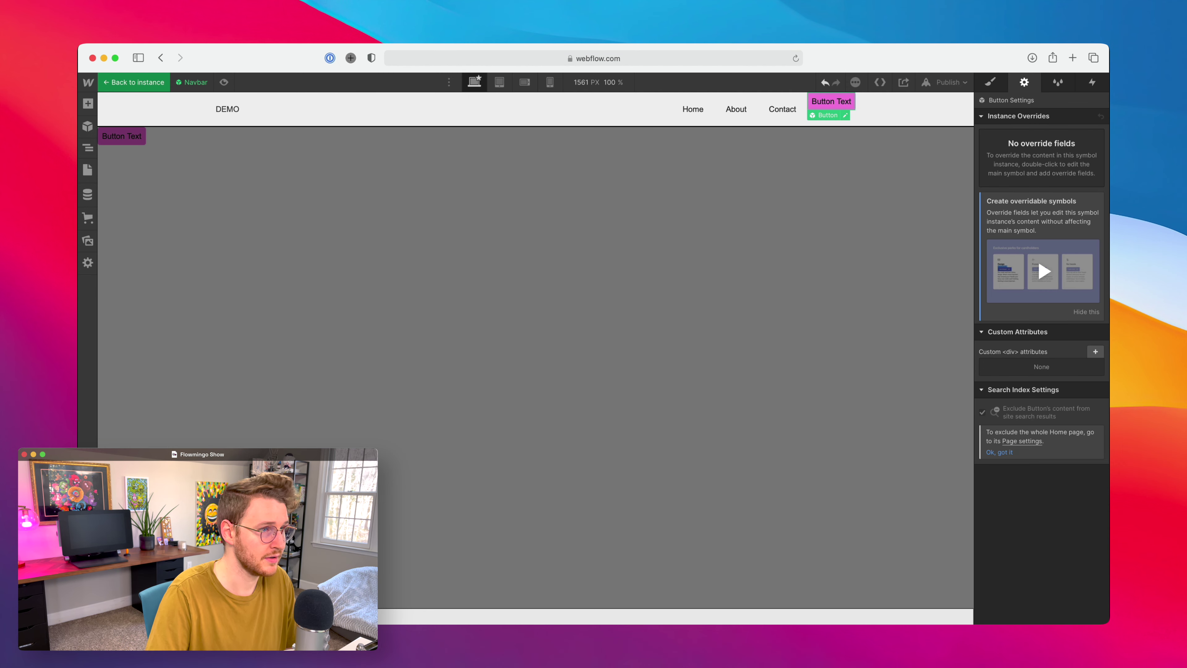
Step: Set the Nav Menu to flex with items vertically centred, then exit the symbol
{"action": "left_click", "coordinate": [820, 123]}
{"action": "left_click", "coordinate": [990, 82]}
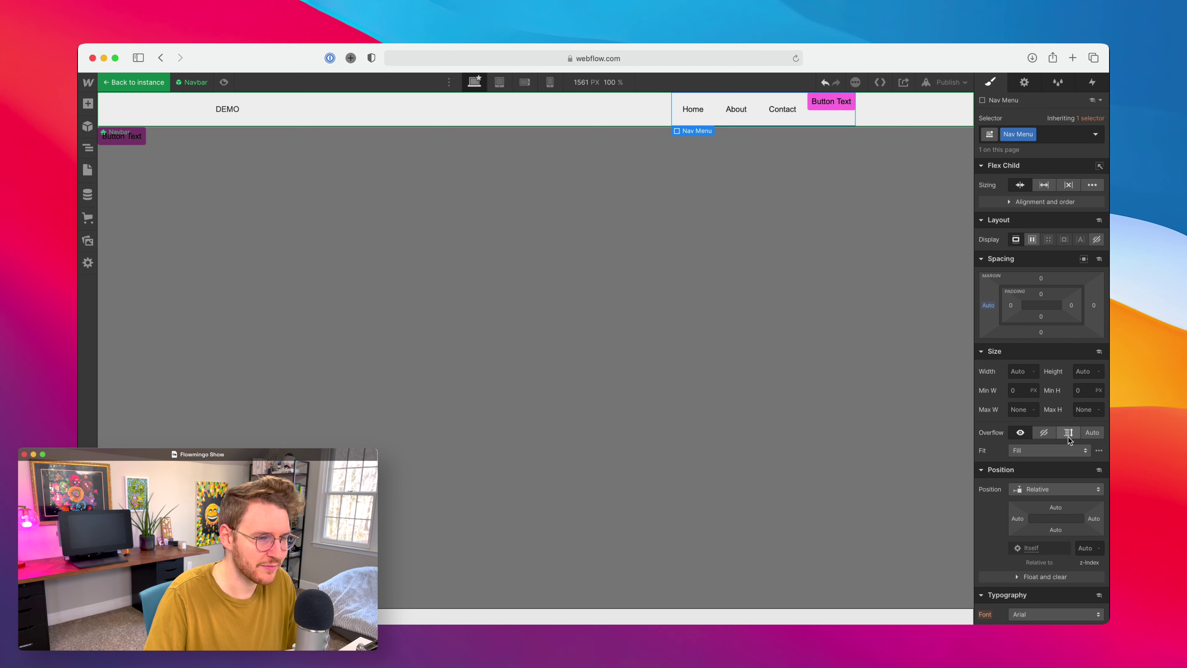
{"action": "left_click", "coordinate": [1032, 239]}
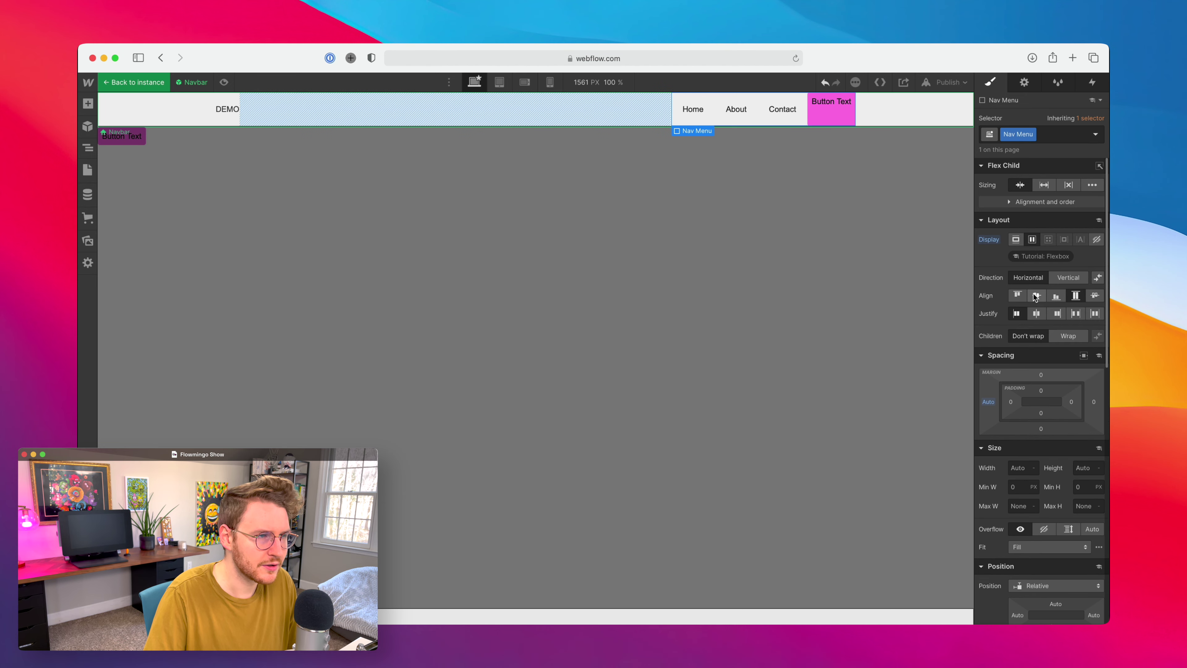
{"action": "left_click", "coordinate": [1035, 295]}
{"action": "left_click", "coordinate": [836, 183]}
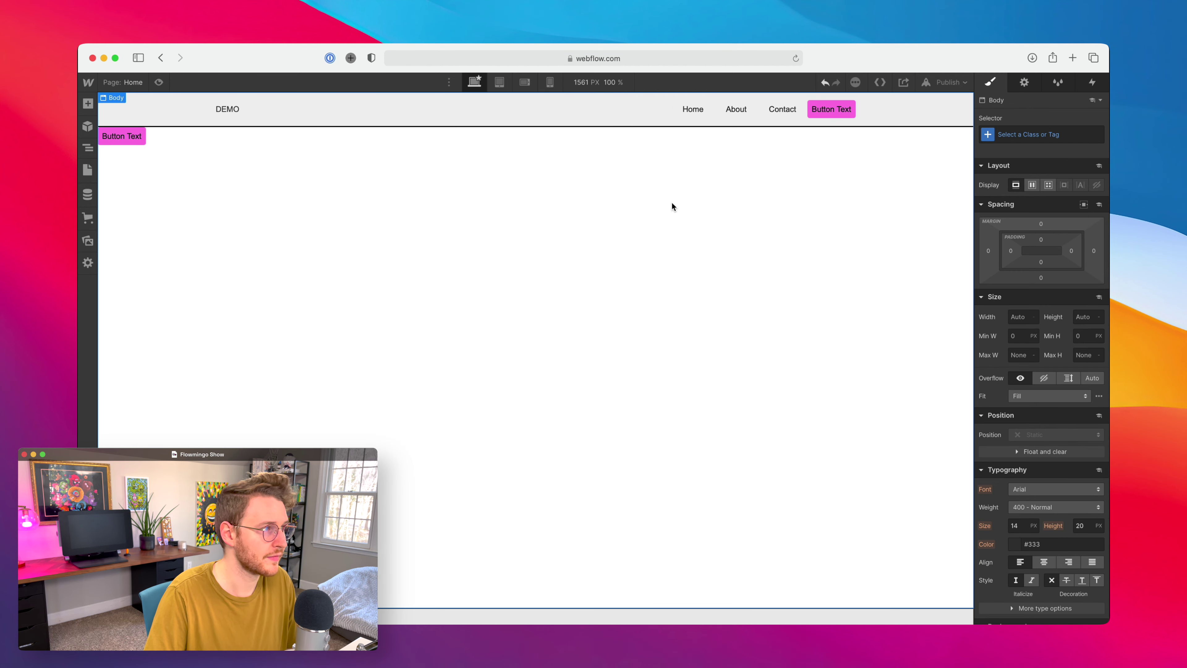
Step: Edit the Button symbol's background to green #75ffa3 so both instances update
{"action": "left_click", "coordinate": [130, 140]}
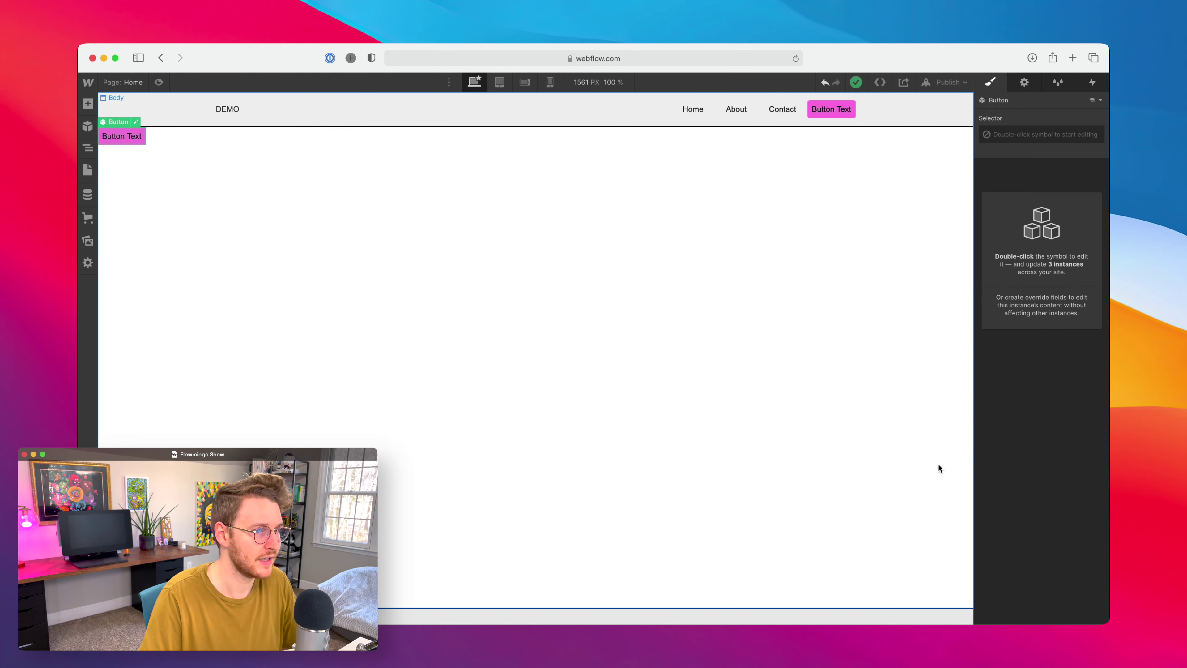
{"action": "double_click", "coordinate": [130, 141]}
{"action": "scroll", "coordinate": [1028, 421], "scroll_direction": "down", "scroll_amount": 5}
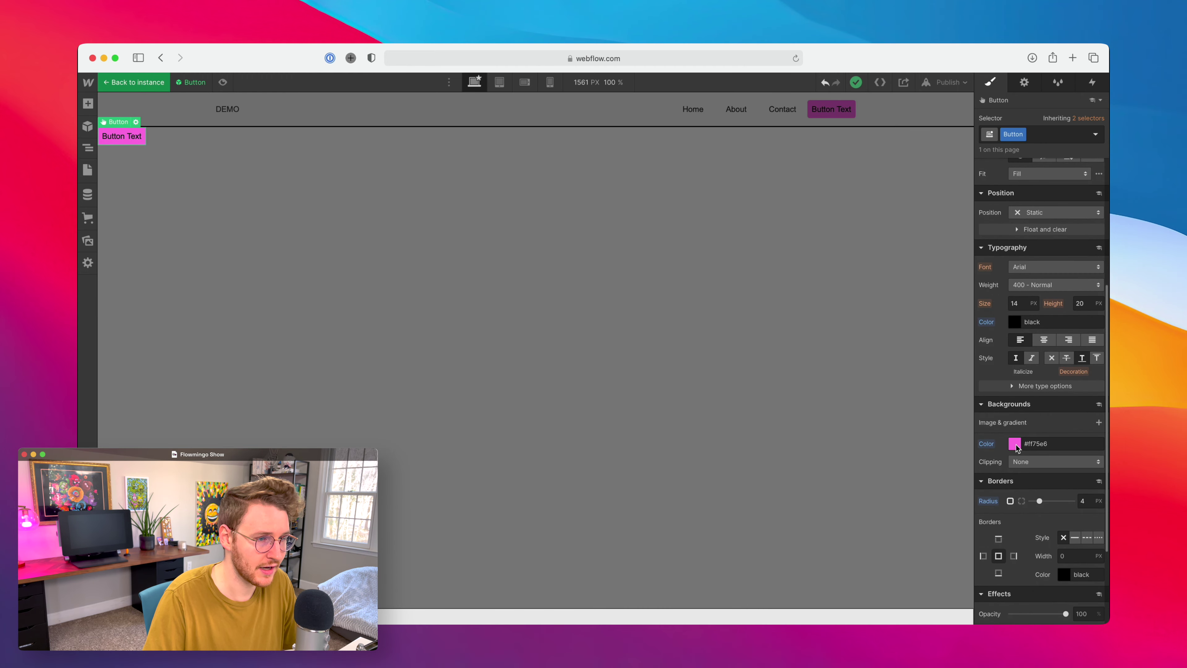
{"action": "left_click", "coordinate": [1016, 445]}
{"action": "key", "text": "super+a"}
{"action": "type", "text": "#2ff864"}
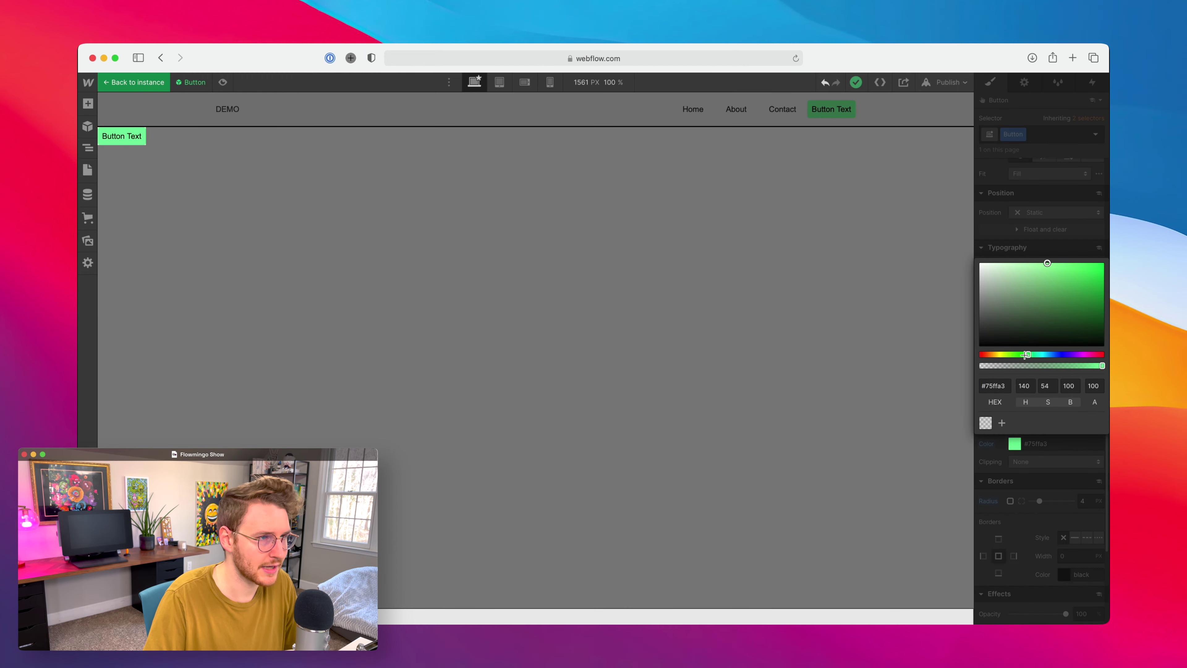
{"action": "left_click", "coordinate": [697, 360]}
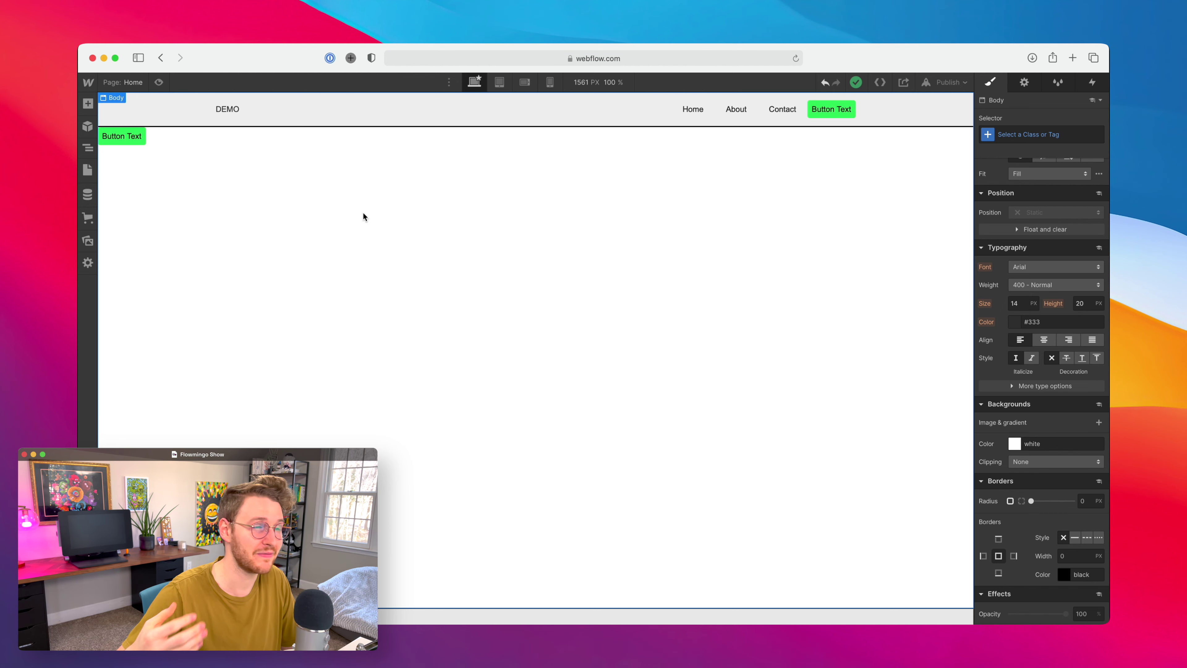
Step: Add a Section holding a Container div with 1140 max width, centred horizontally
{"action": "key", "text": "super+e"}
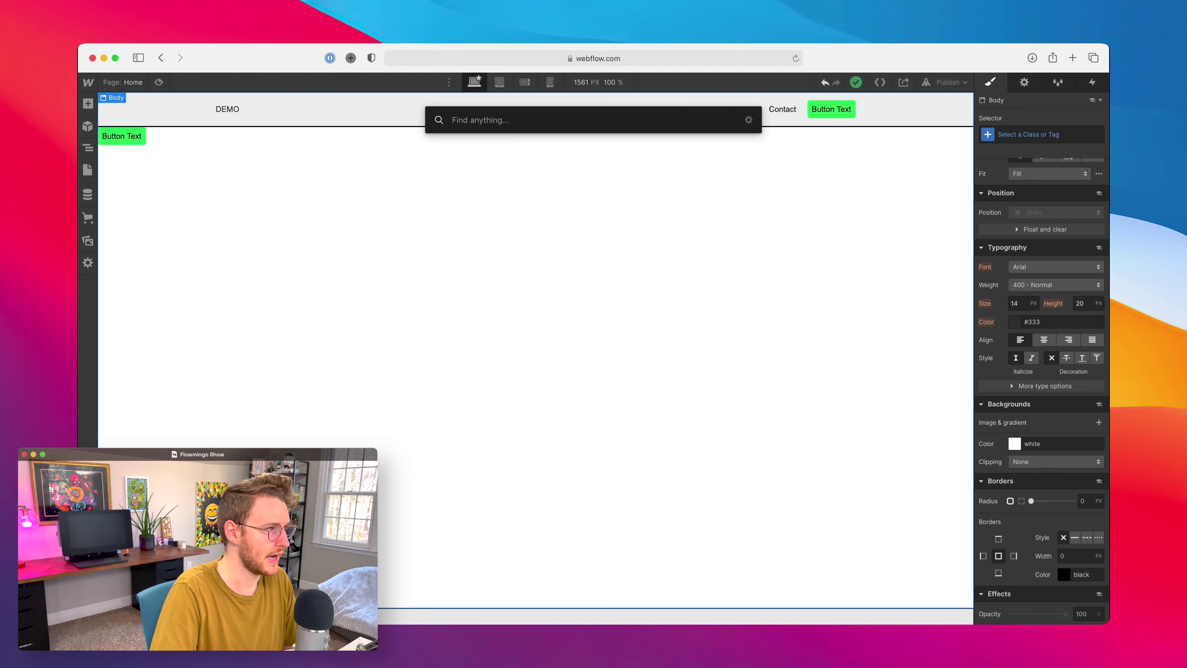
{"action": "type", "text": "sec"}
{"action": "key", "text": "Return"}
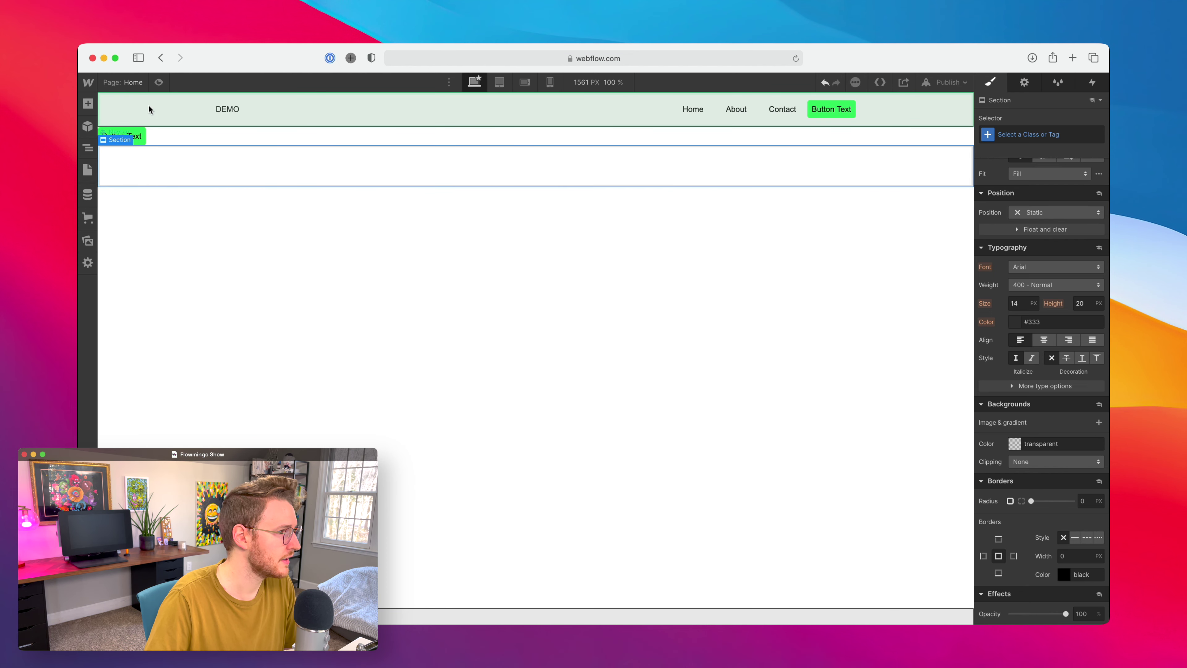
{"action": "key", "text": "super+e"}
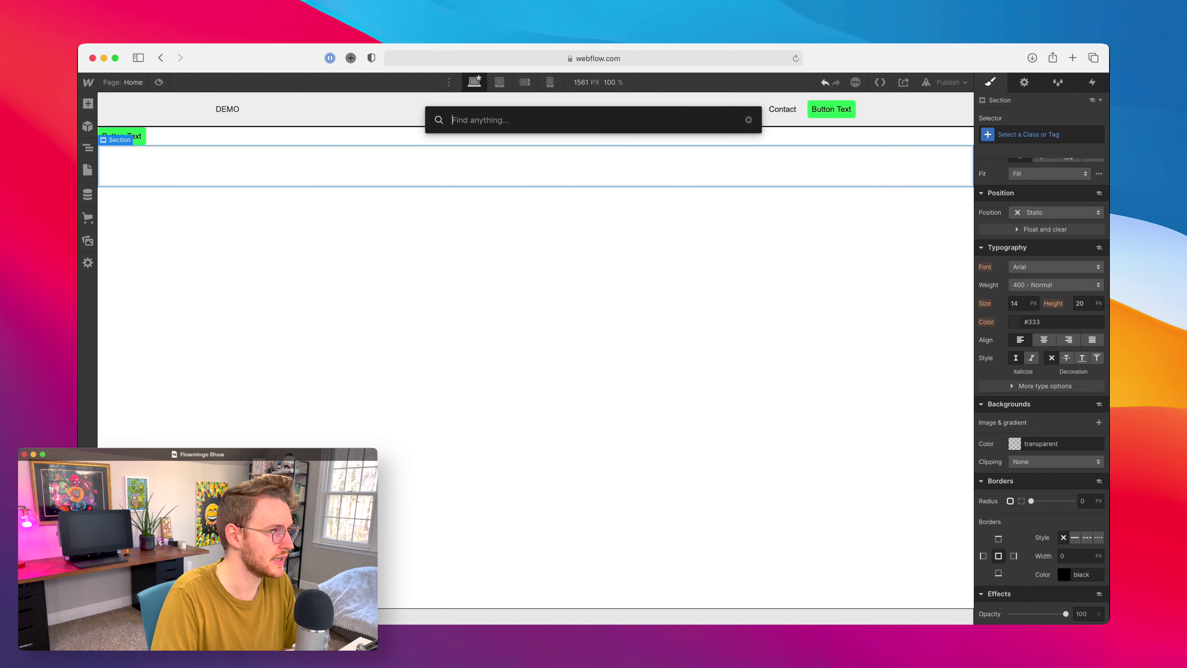
{"action": "type", "text": "d"}
{"action": "key", "text": "Return"}
{"action": "key", "text": "super+Return"}
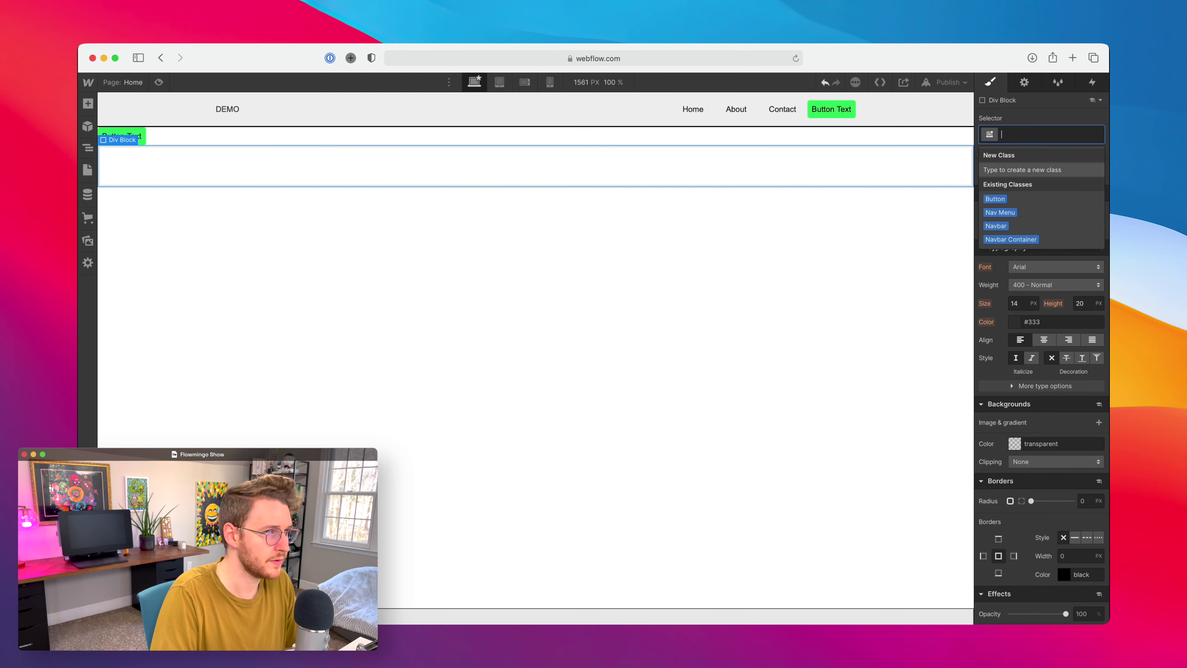
{"action": "type", "text": "Container"}
{"action": "key", "text": "Return"}
{"action": "left_click", "coordinate": [1023, 355]}
{"action": "type", "text": "1140"}
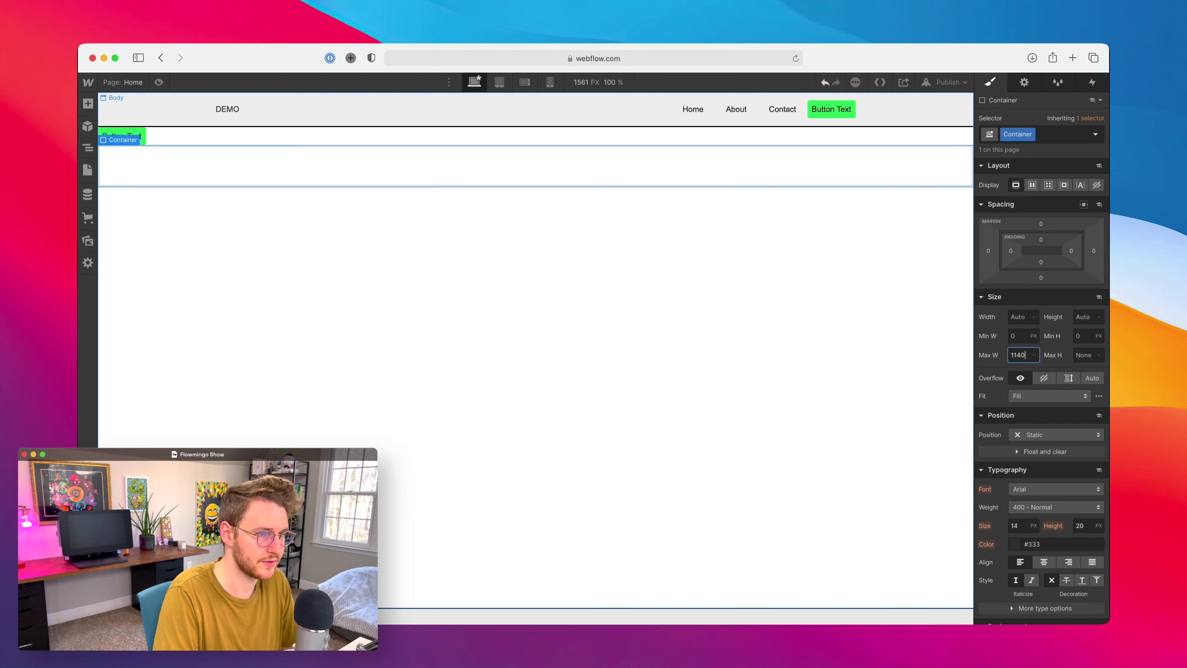
{"action": "key", "text": "Return"}
{"action": "left_click", "coordinate": [1084, 204]}
Step: Add a Hero Grid div inside the container and give it a grid layout
{"action": "key", "text": "super+e"}
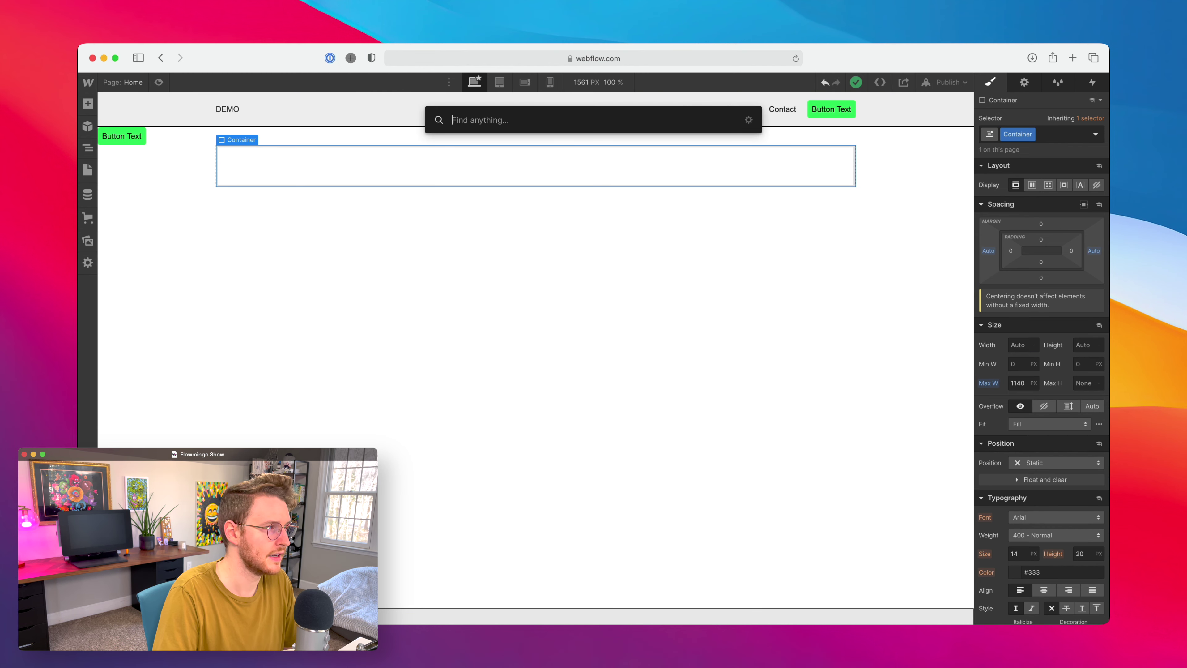
{"action": "type", "text": "h"}
{"action": "key", "text": "BackSpace"}
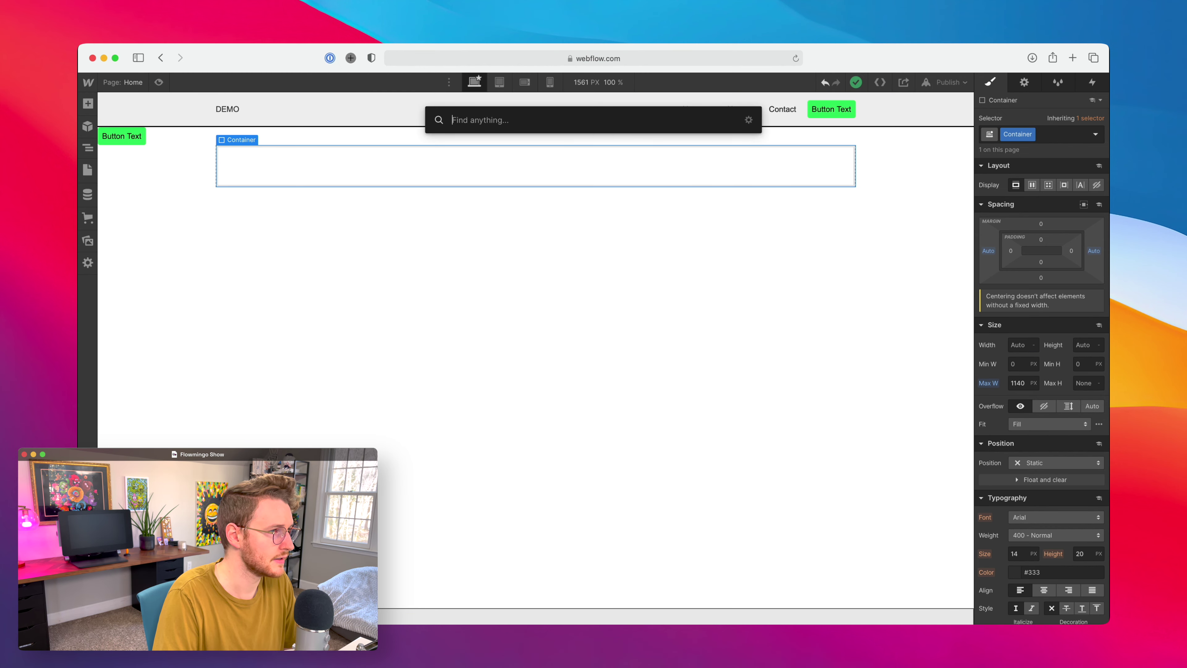
{"action": "type", "text": "div"}
{"action": "key", "text": "Return"}
{"action": "key", "text": "super+Return"}
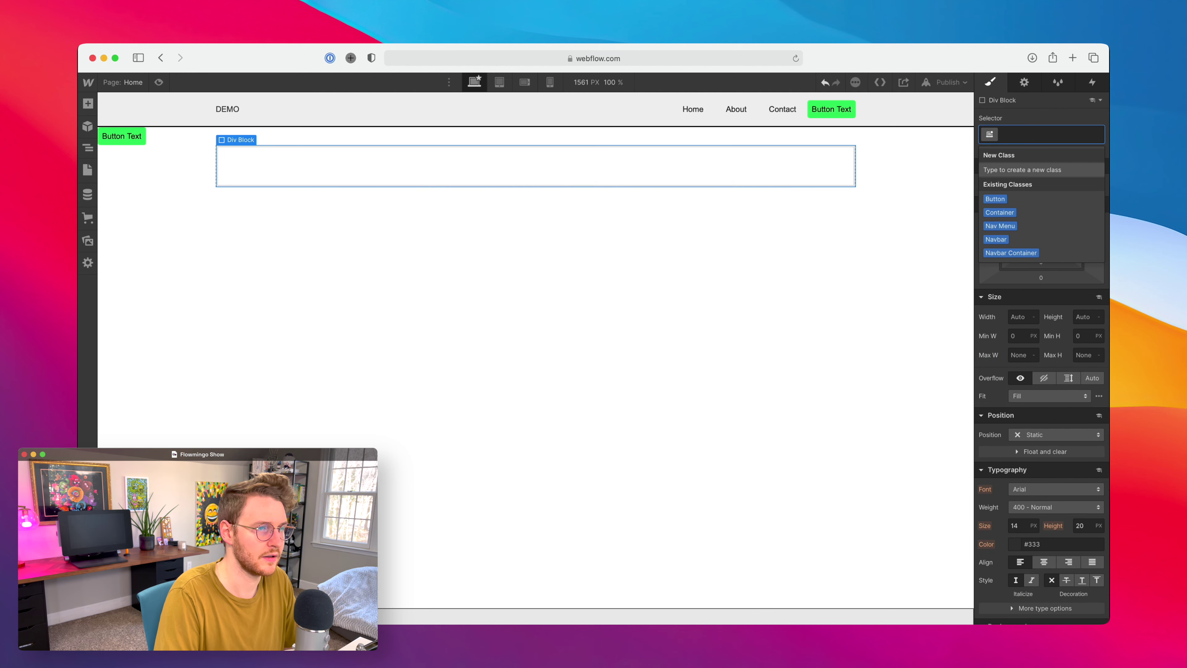
{"action": "type", "text": "Hero Grid"}
{"action": "key", "text": "Return"}
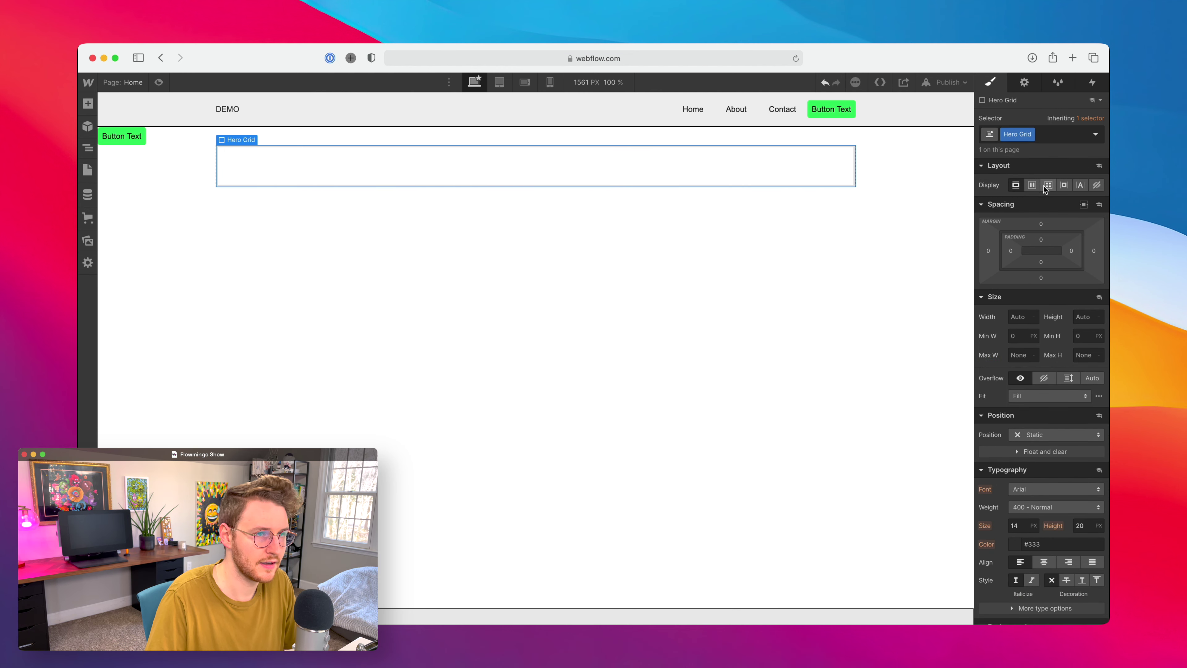
{"action": "left_click", "coordinate": [1048, 186]}
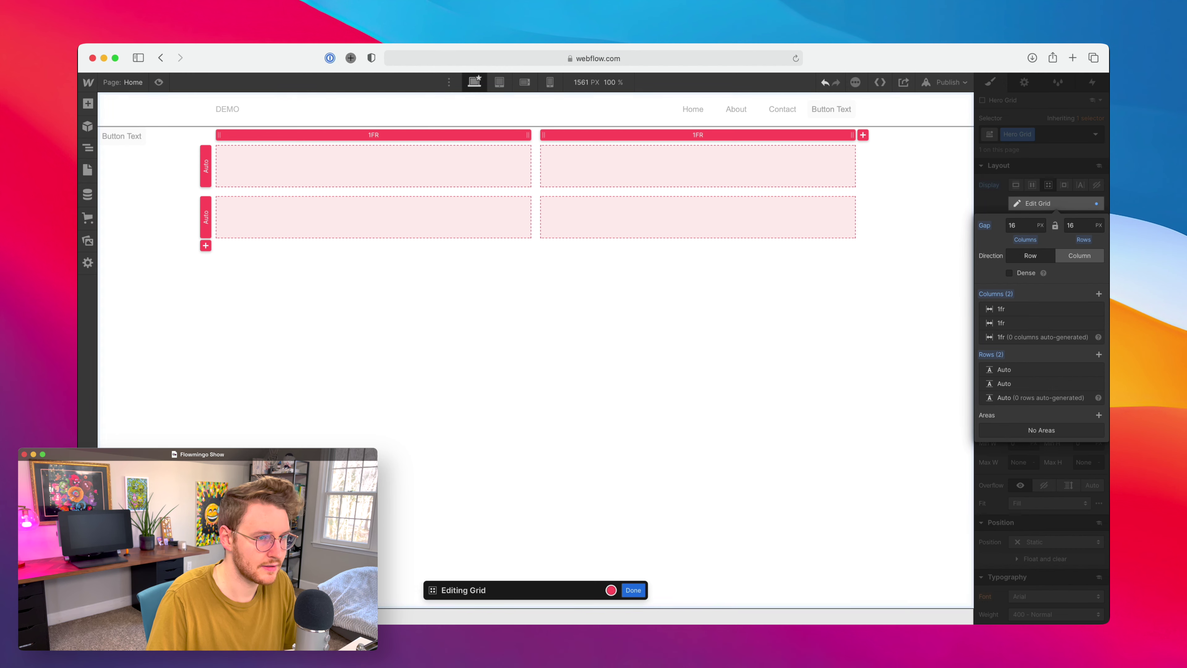
{"action": "key", "text": "Escape"}
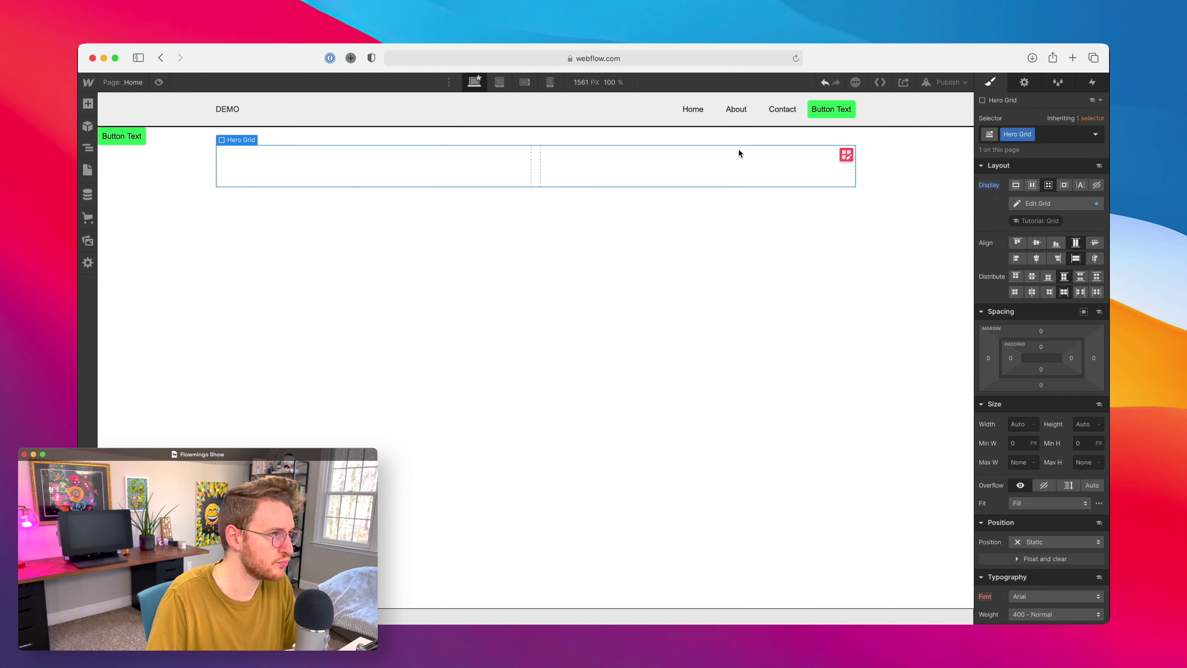
Step: Insert a Heading into the first column of the Hero Grid
{"action": "key", "text": "super+e"}
{"action": "type", "text": "head"}
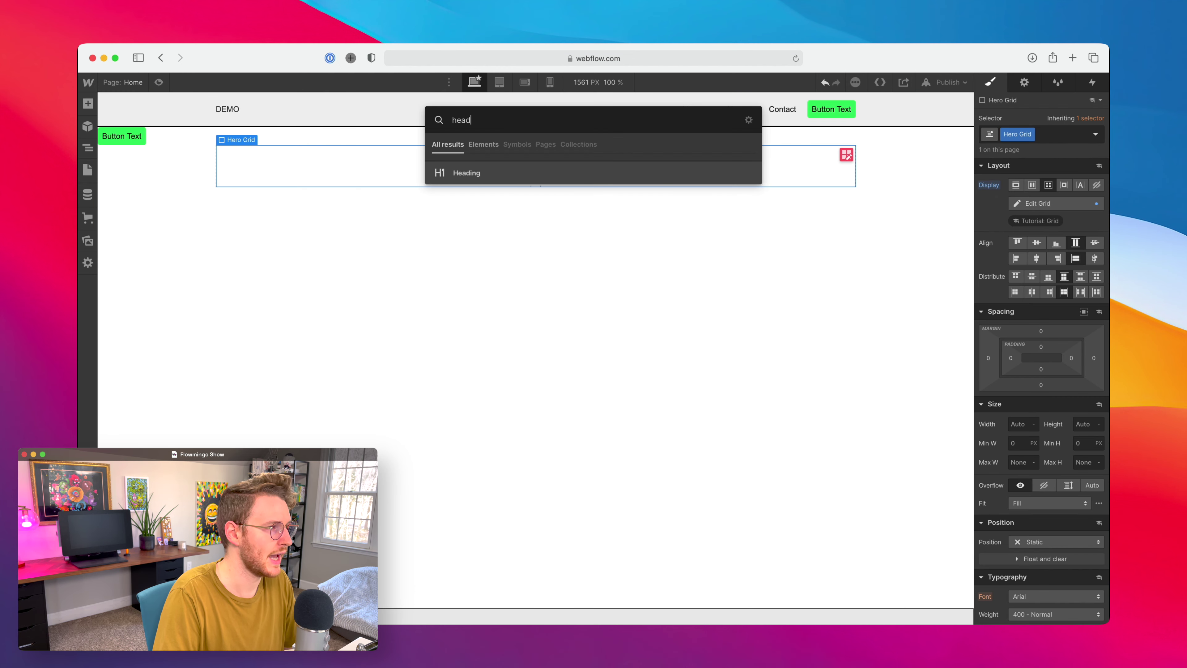
{"action": "key", "text": "Return"}
{"action": "left_click", "coordinate": [653, 151]}
{"action": "key", "text": "super+e"}
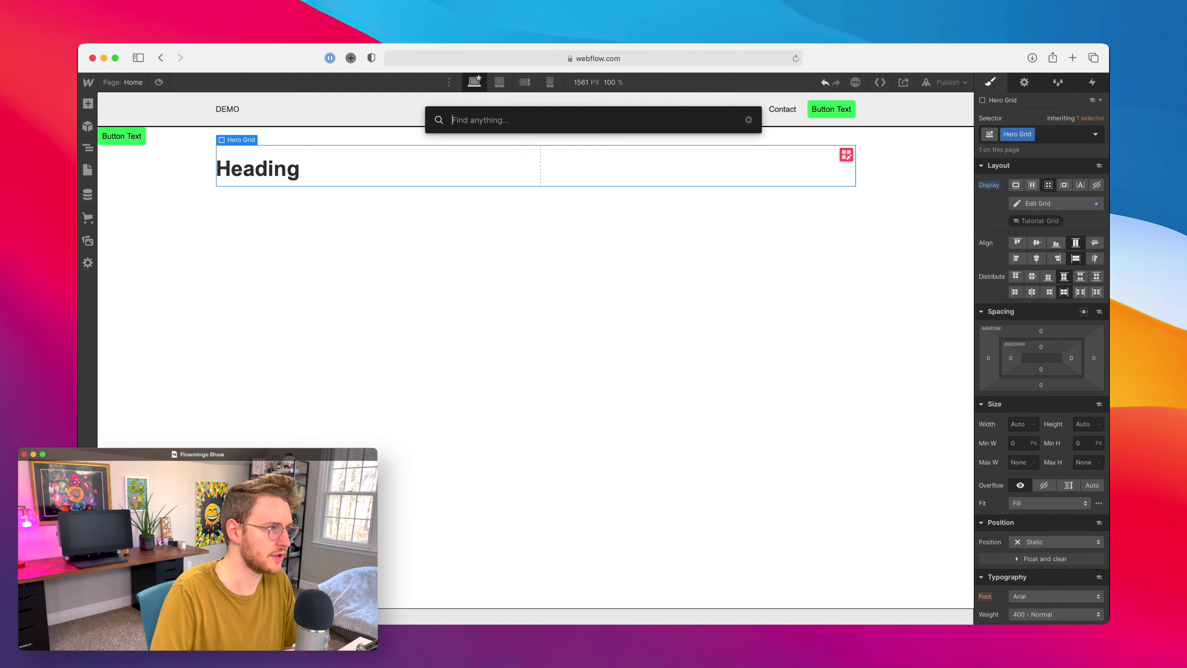
Step: Add an Image beside the heading and make the section a symbol named Hero
{"action": "type", "text": "imag"}
{"action": "key", "text": "Return"}
{"action": "left_click", "coordinate": [170, 204]}
{"action": "right_click", "coordinate": [169, 202]}
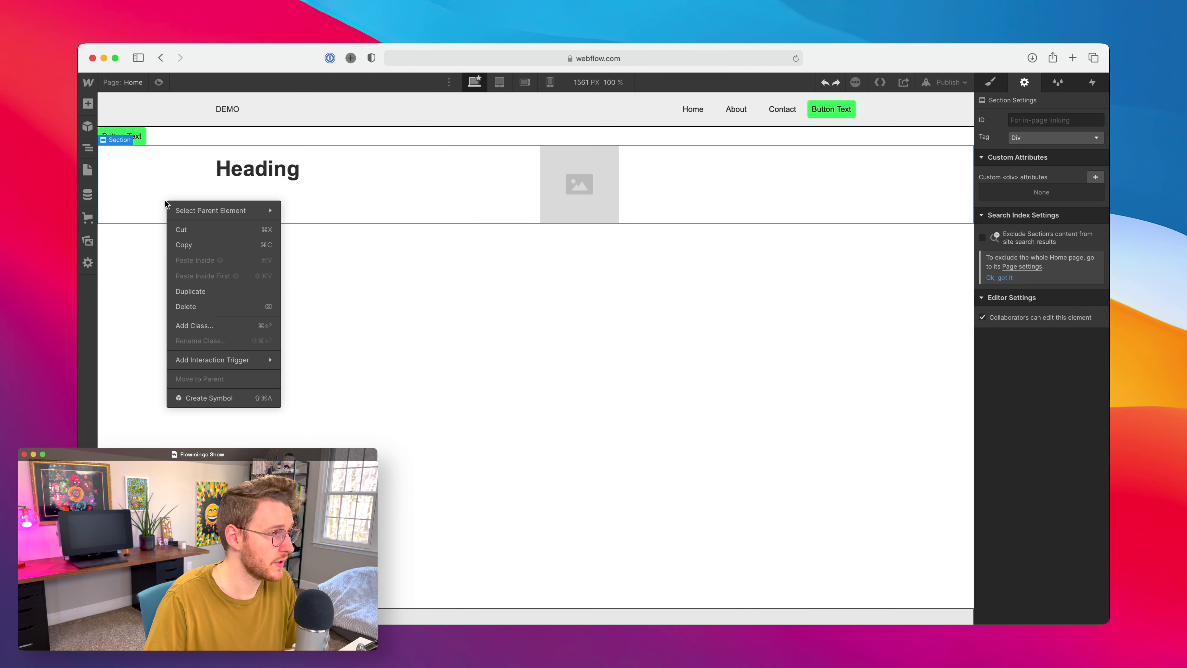
{"action": "left_click", "coordinate": [214, 398]}
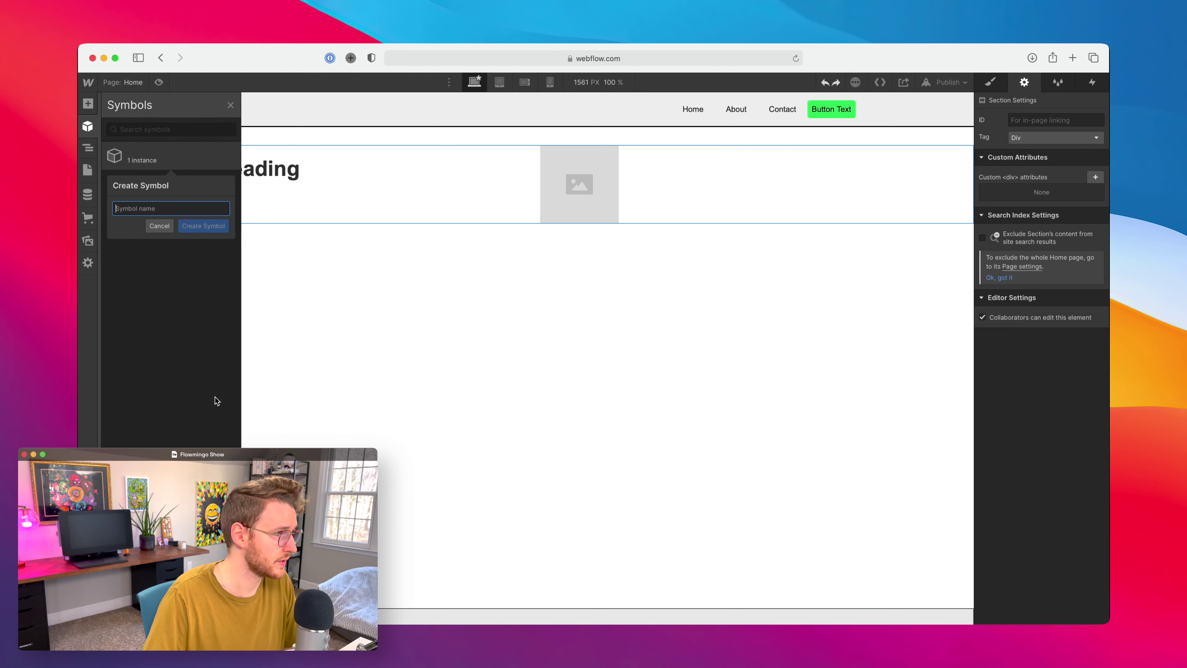
{"action": "type", "text": "Her"}
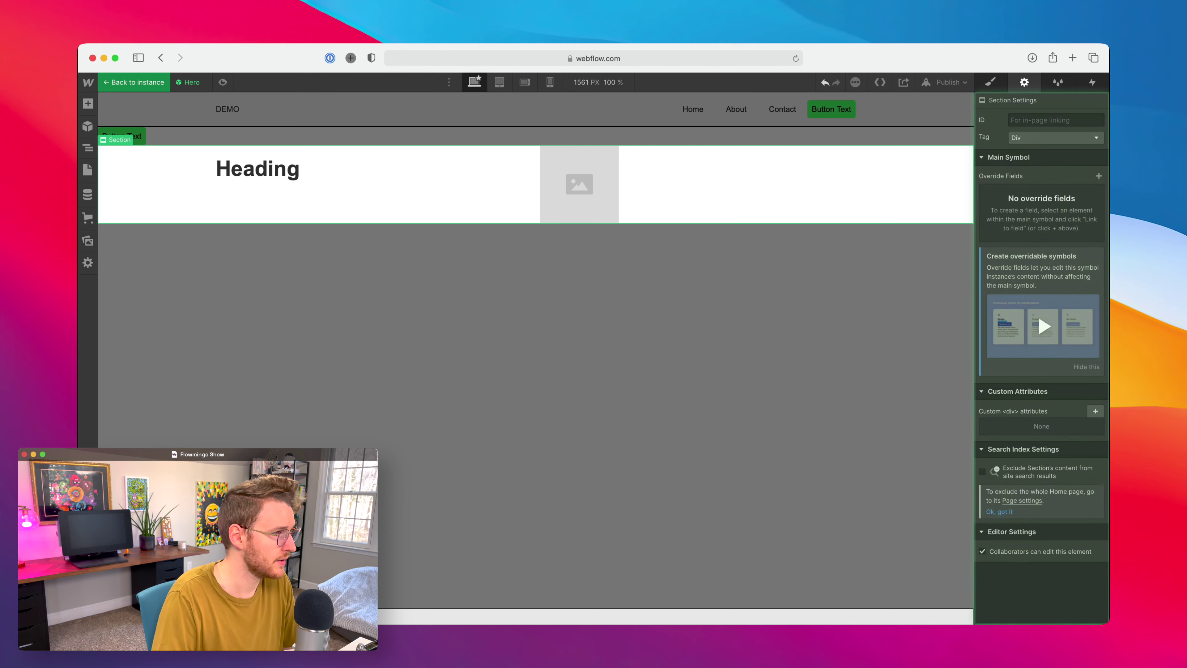
Step: Nest the Navbar symbol inside the Hero symbol and return to the page
{"action": "key", "text": "super+e"}
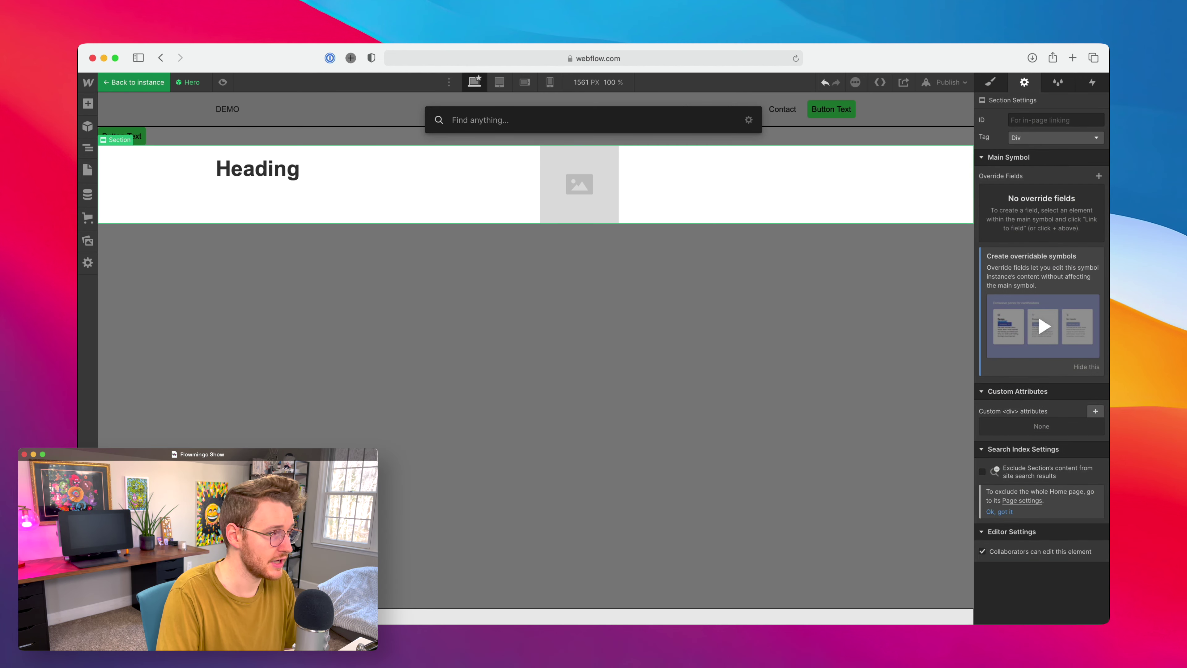
{"action": "type", "text": "navb"}
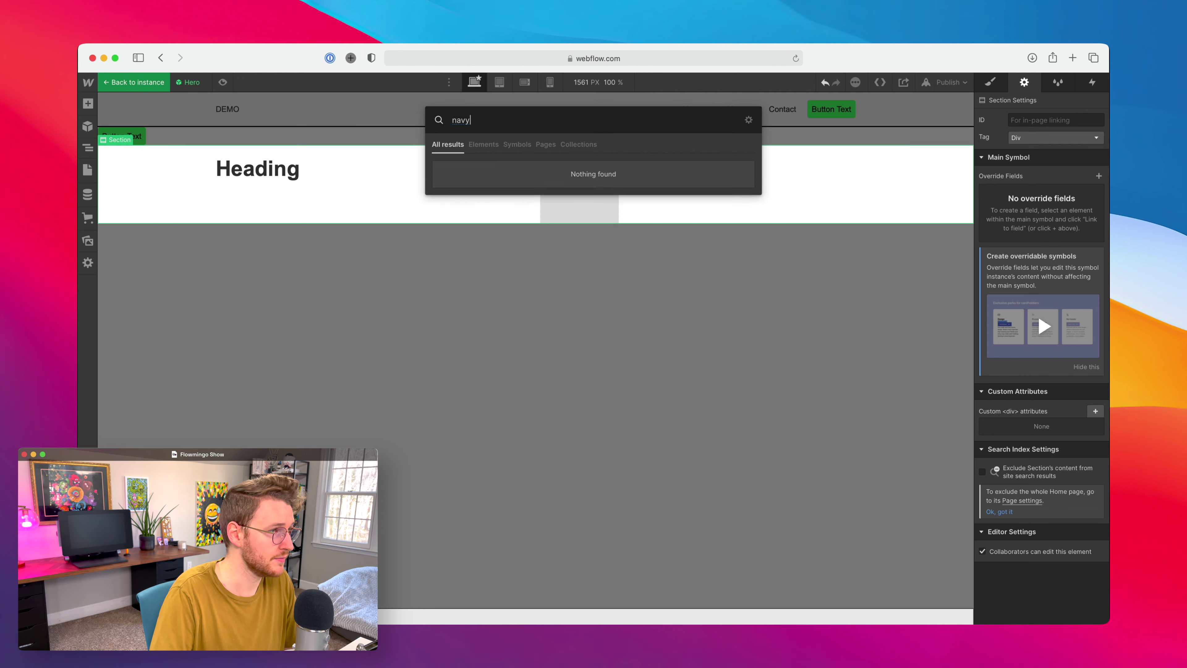
{"action": "key", "text": "Down"}
{"action": "key", "text": "Return"}
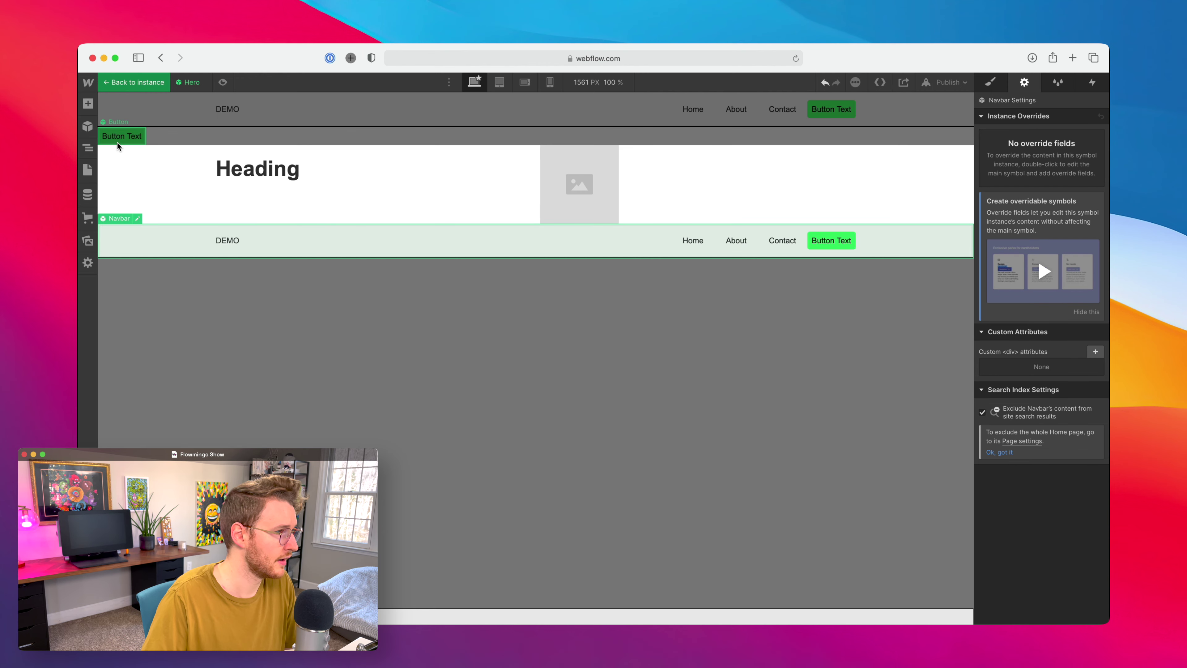
{"action": "key", "text": "z"}
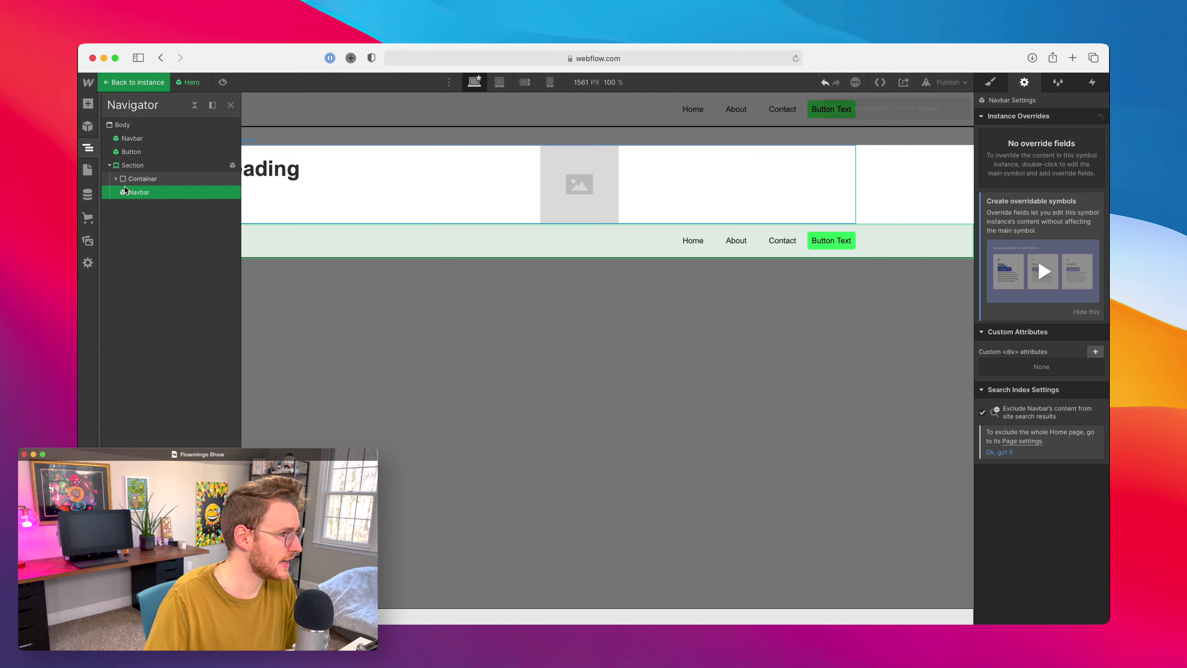
{"action": "left_click", "coordinate": [373, 312]}
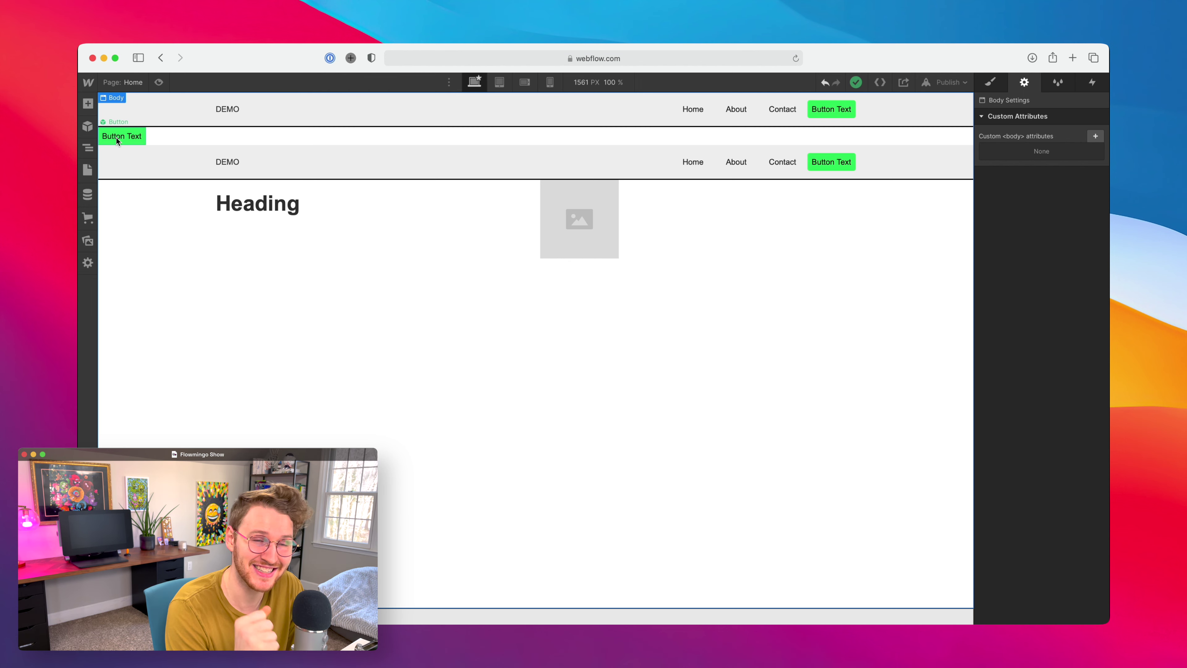
Step: Insert a Div Block below the Hero and give it the class 'Card Grid'
{"action": "left_click", "coordinate": [117, 141]}
{"action": "left_click", "coordinate": [505, 342]}
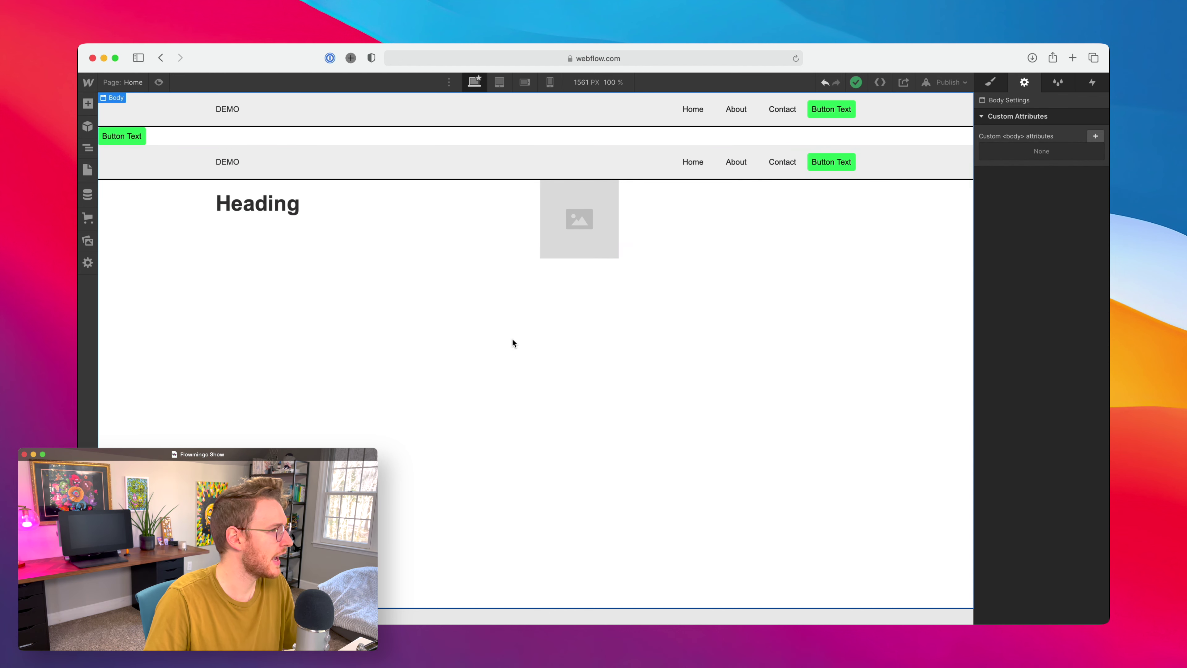
{"action": "left_click", "coordinate": [178, 219]}
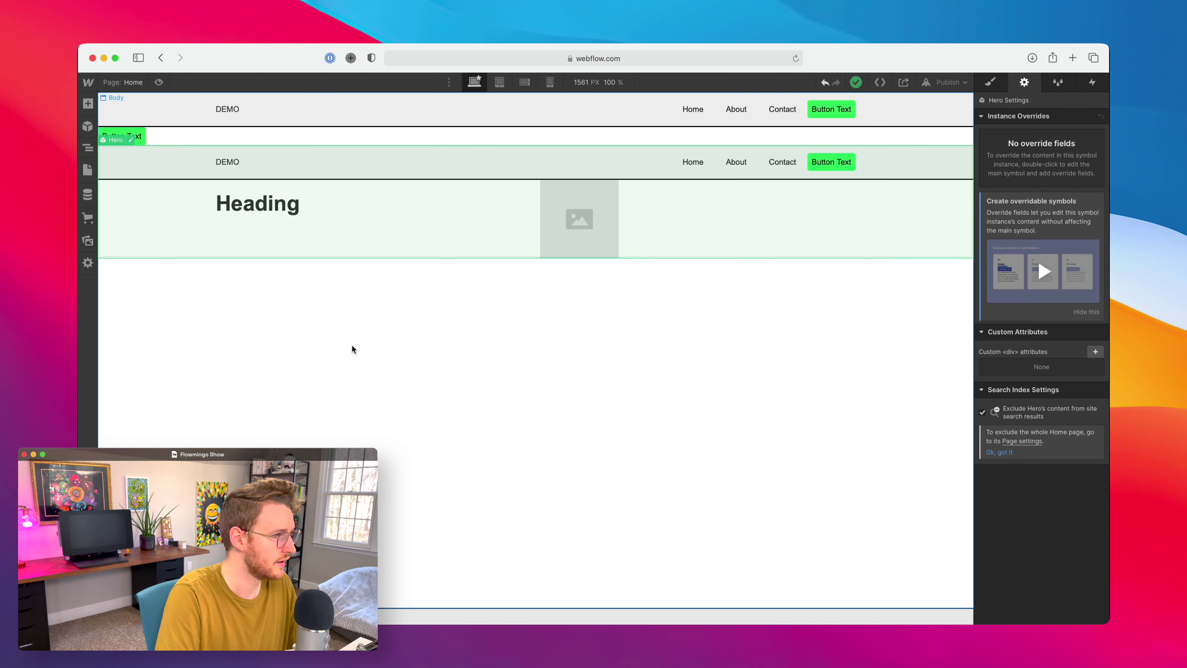
{"action": "key", "text": "super+e"}
{"action": "type", "text": "div"}
{"action": "key", "text": "Return"}
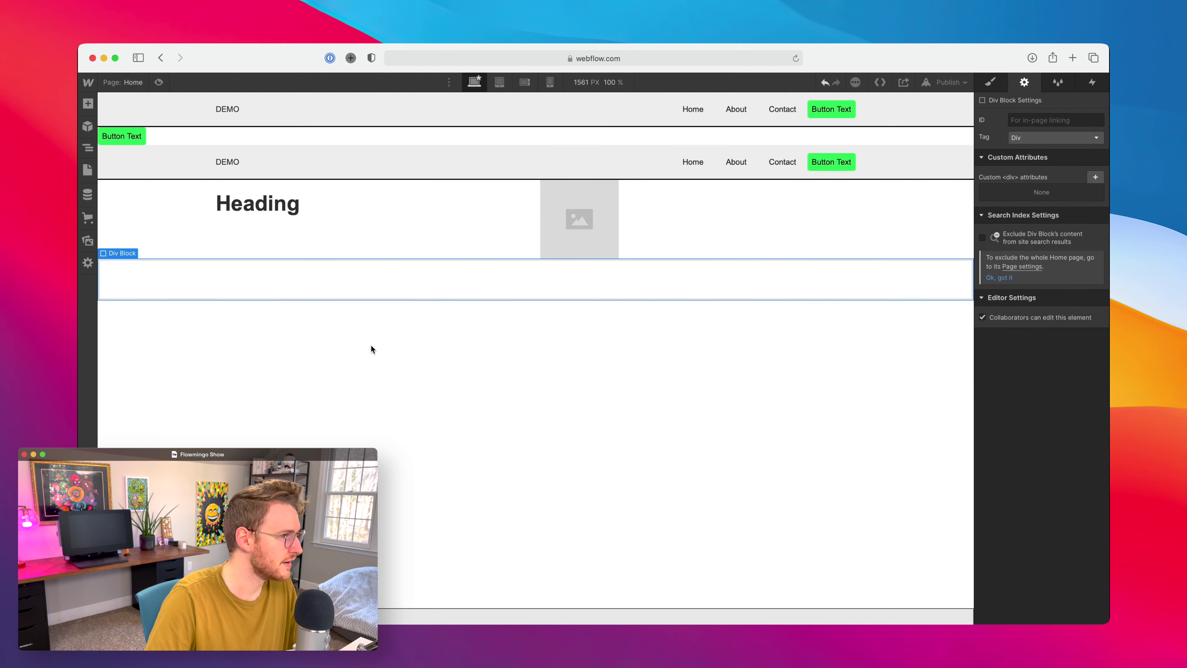
{"action": "key", "text": "super+Return"}
{"action": "type", "text": "c"}
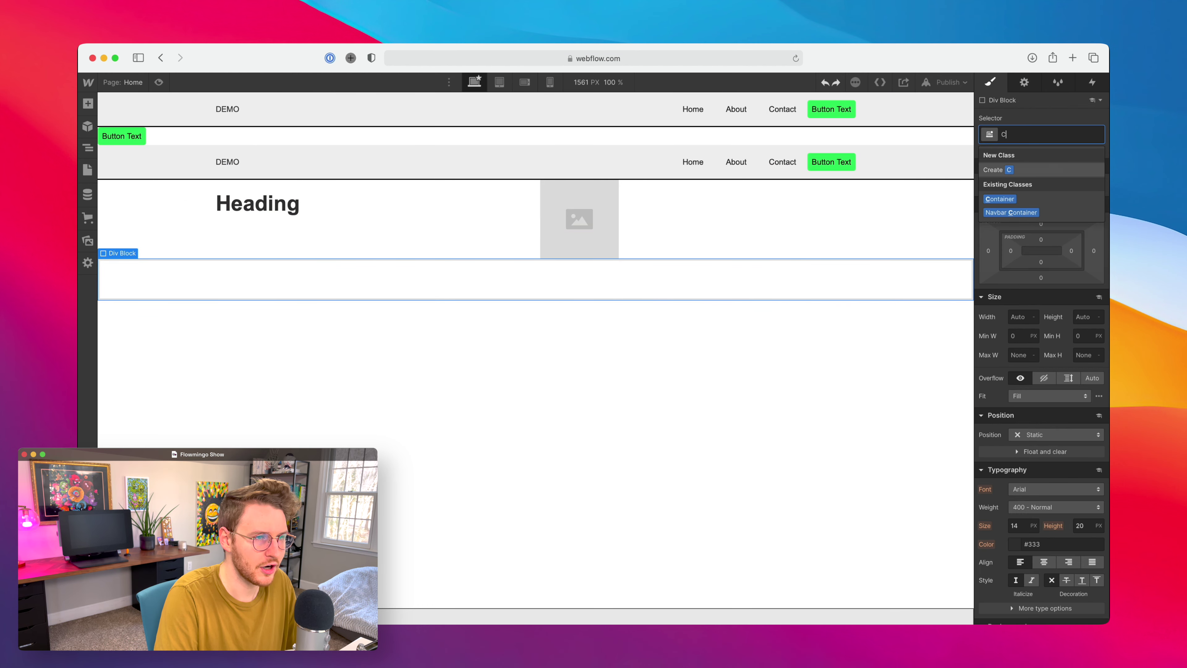
{"action": "type", "text": "ard Grid"}
{"action": "key", "text": "Return"}
Step: Make Card Grid a grid with three columns and a single row
{"action": "left_click", "coordinate": [1048, 185]}
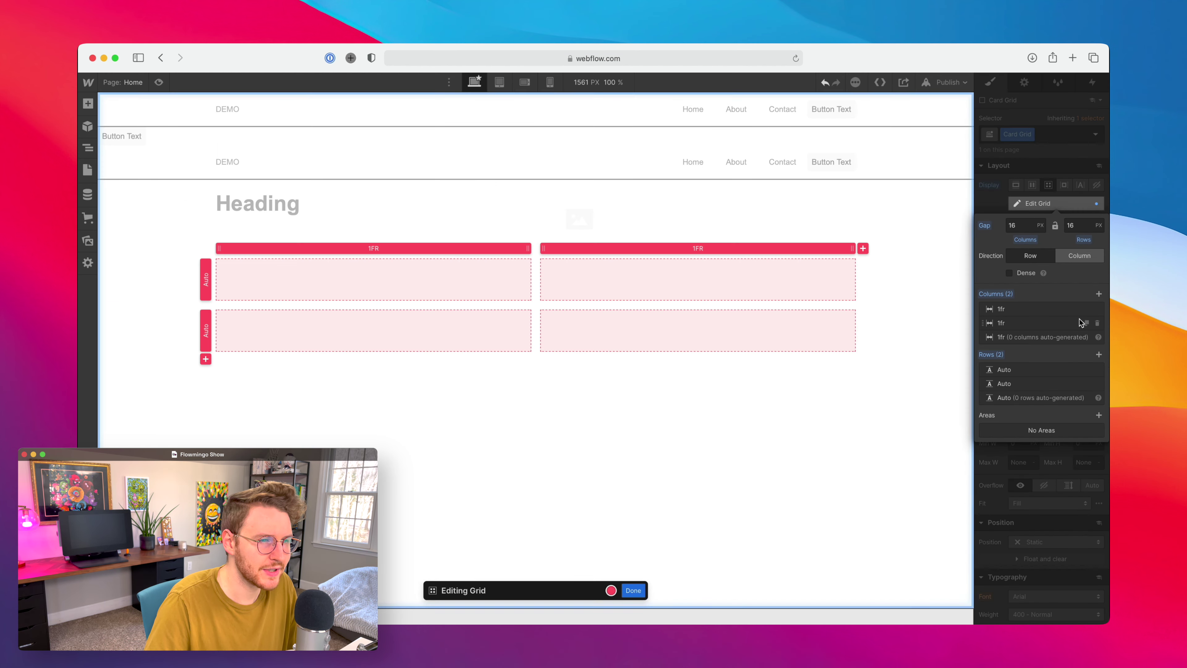
{"action": "left_click", "coordinate": [1099, 294]}
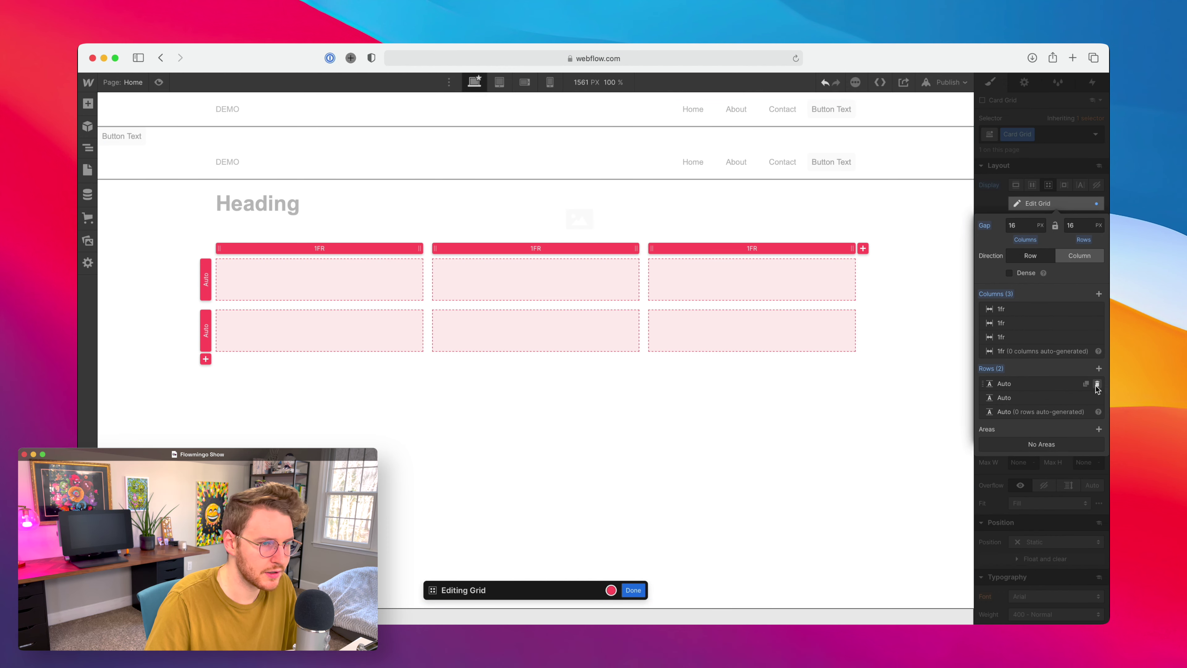
{"action": "left_click", "coordinate": [1099, 398]}
{"action": "key", "text": "Escape"}
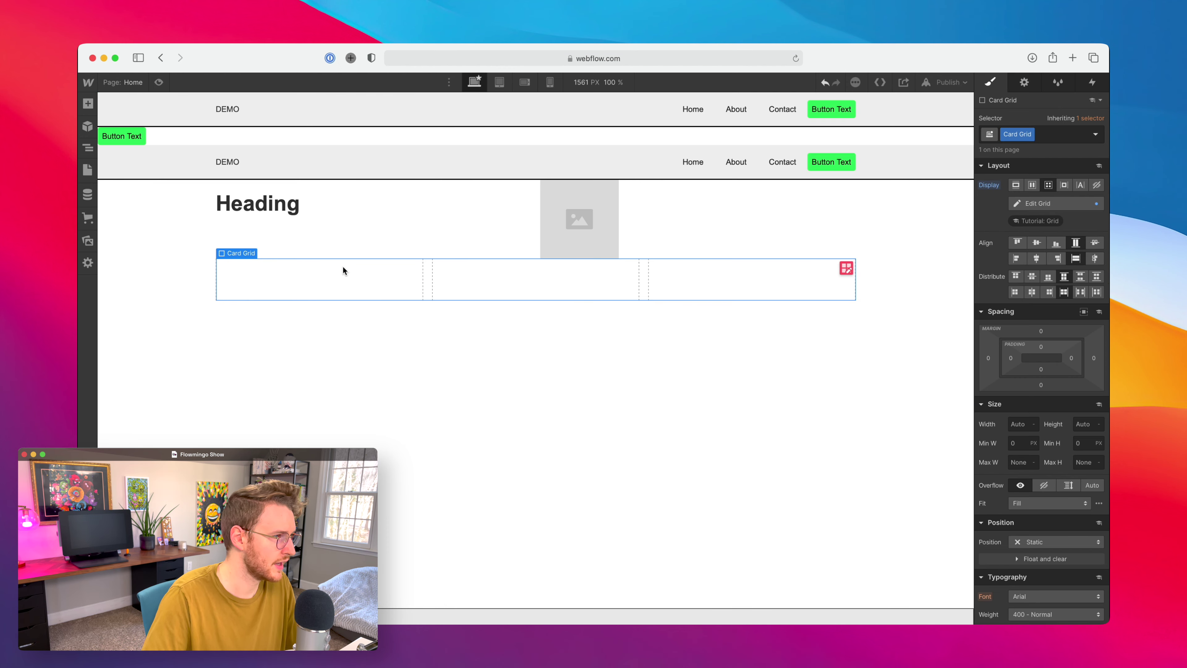
Step: Add a Div Block classed 'Card' into the grid's first cell
{"action": "key", "text": "super+k"}
{"action": "type", "text": "div"}
{"action": "key", "text": "Return"}
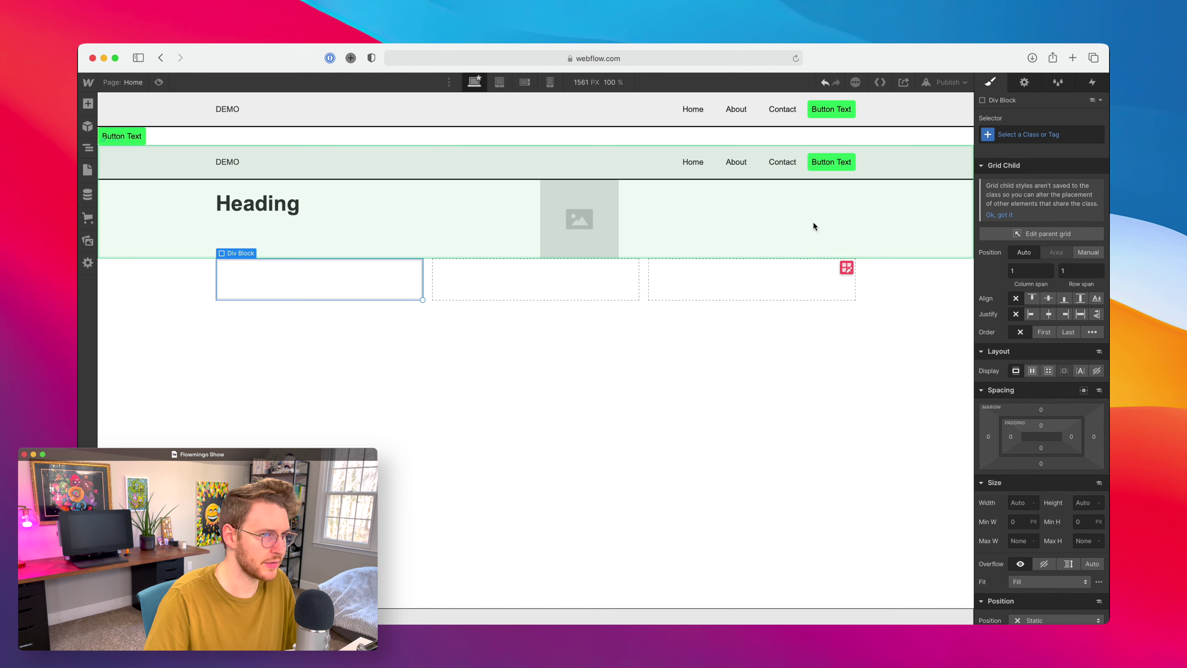
{"action": "left_click", "coordinate": [1074, 134]}
{"action": "type", "text": "Card"}
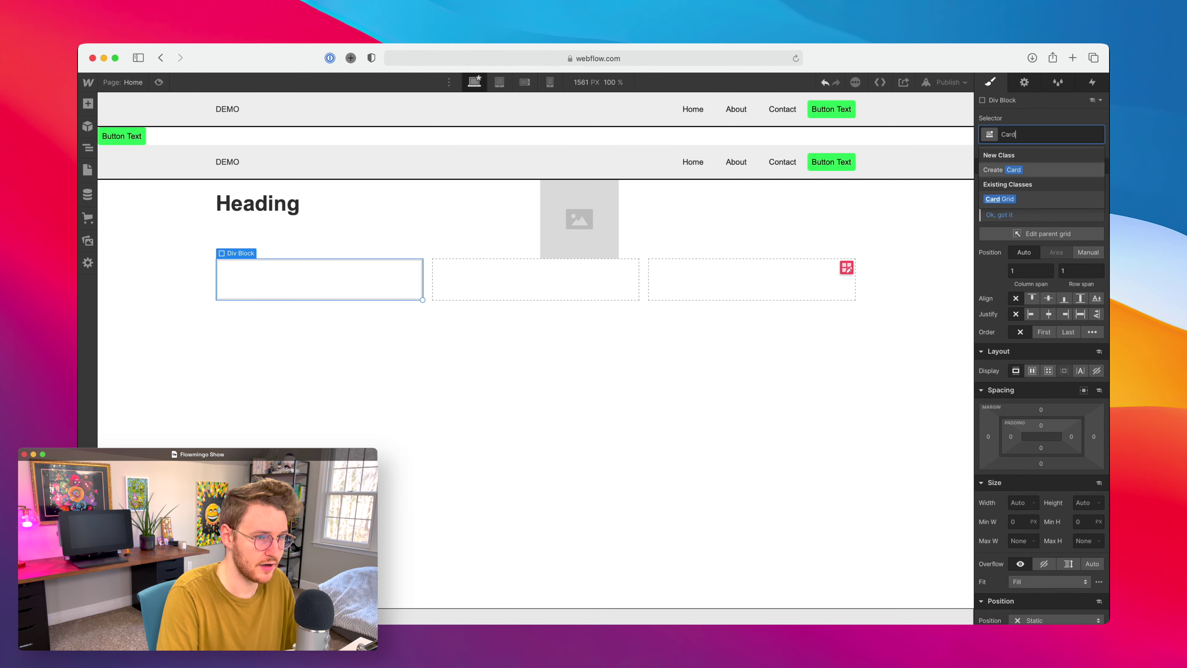
{"action": "key", "text": "Return"}
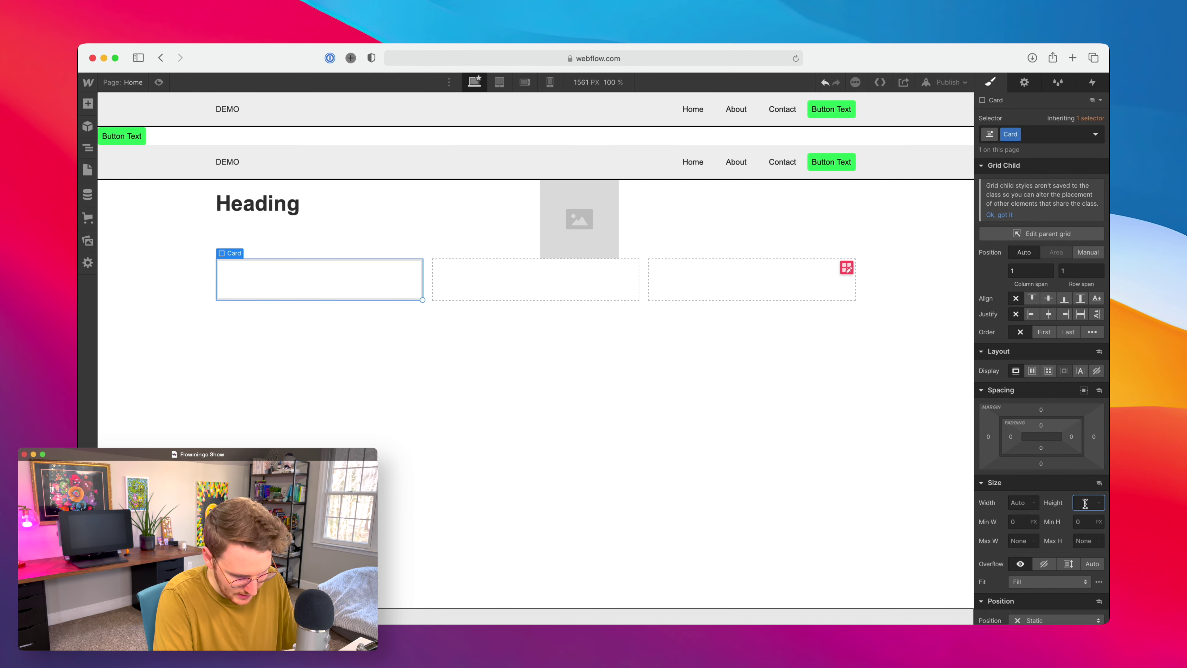
Step: Give the Card a 400 px height and a #d1b5b5 background colour
{"action": "key", "text": "Return"}
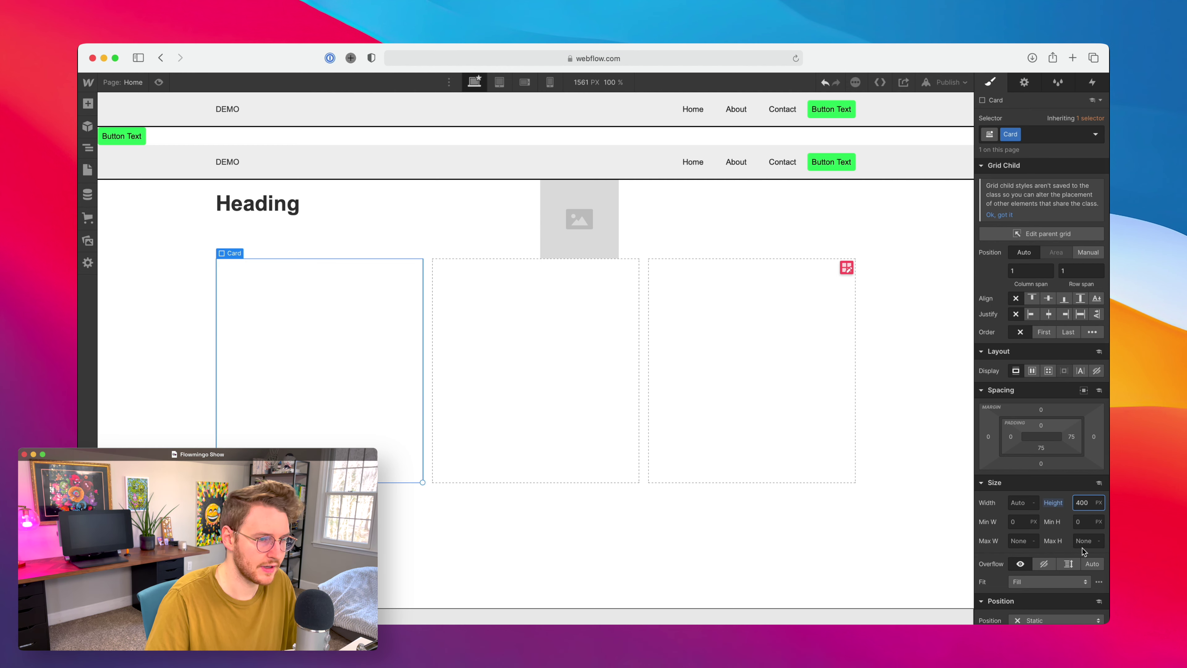
{"action": "scroll", "coordinate": [1083, 547], "scroll_direction": "down", "scroll_amount": 10}
{"action": "left_click", "coordinate": [1015, 476]}
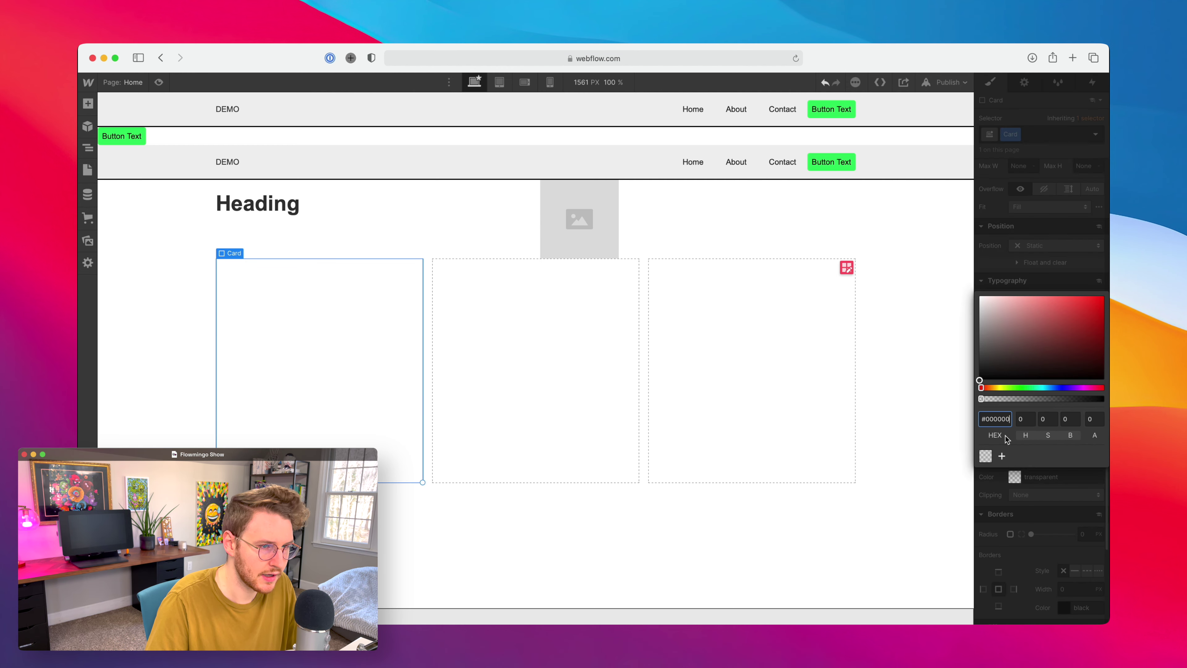
{"action": "type", "text": "#d1b5b5"}
{"action": "key", "text": "Return"}
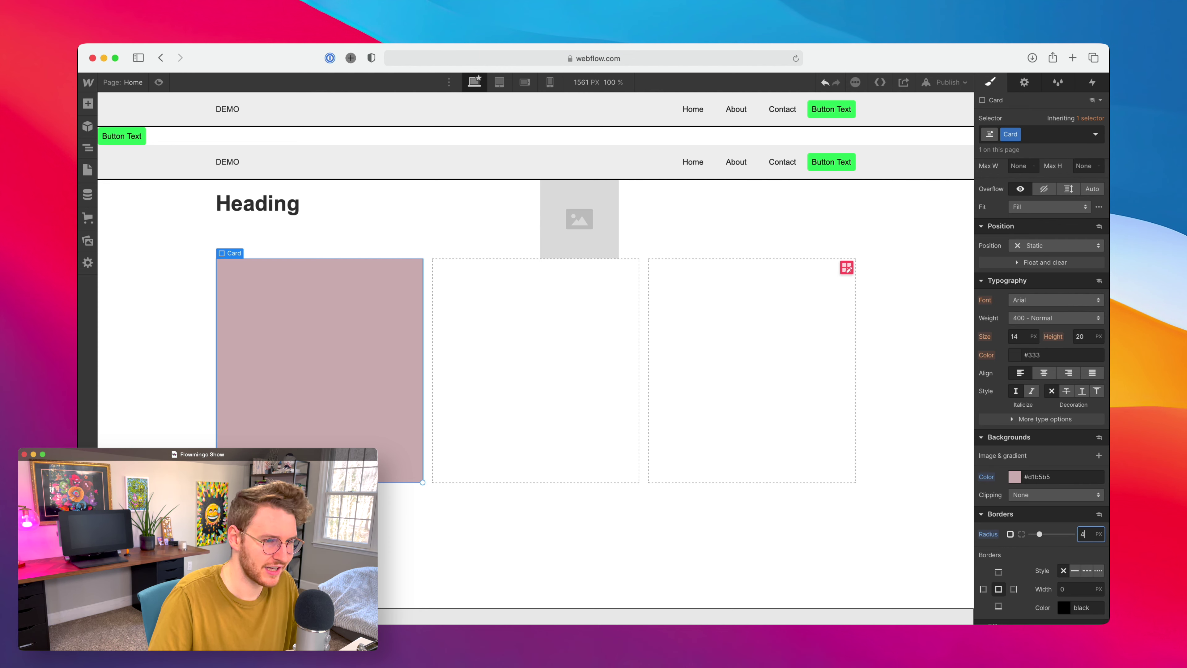
Step: Paste copies of the Card into the second and third cells, then select the parent Card Grid
{"action": "left_click", "coordinate": [459, 383]}
{"action": "left_click", "coordinate": [396, 355]}
{"action": "key", "text": "super+c"}
{"action": "key", "text": "super+v"}
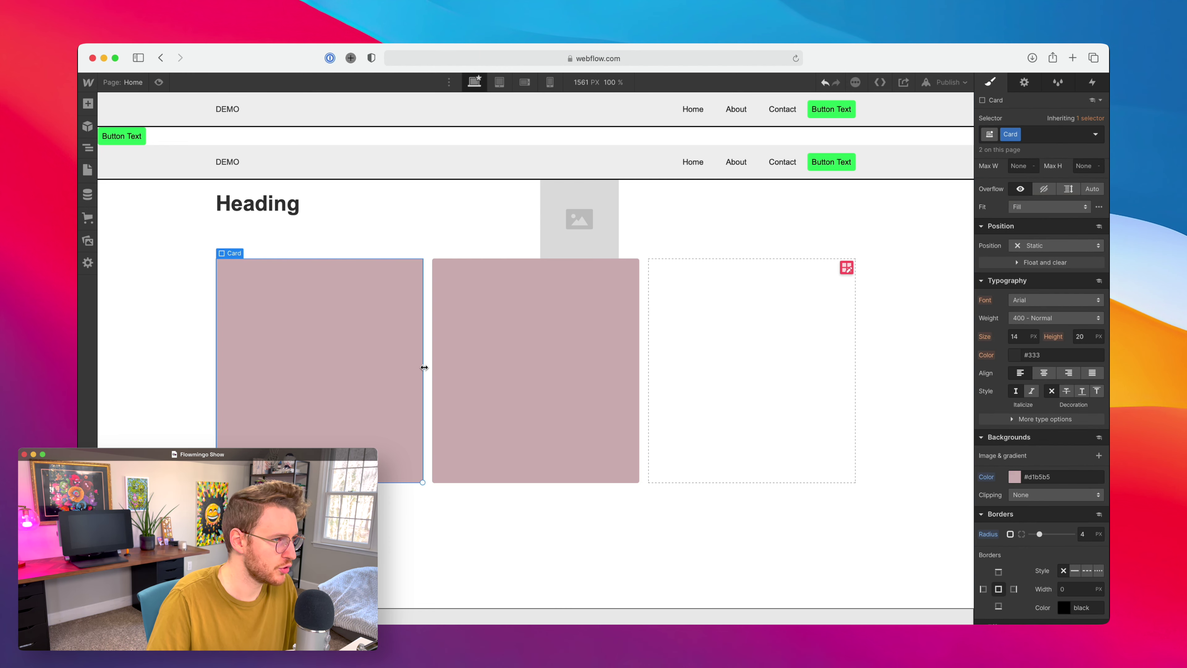
{"action": "key", "text": "super+v"}
{"action": "left_click", "coordinate": [662, 507]}
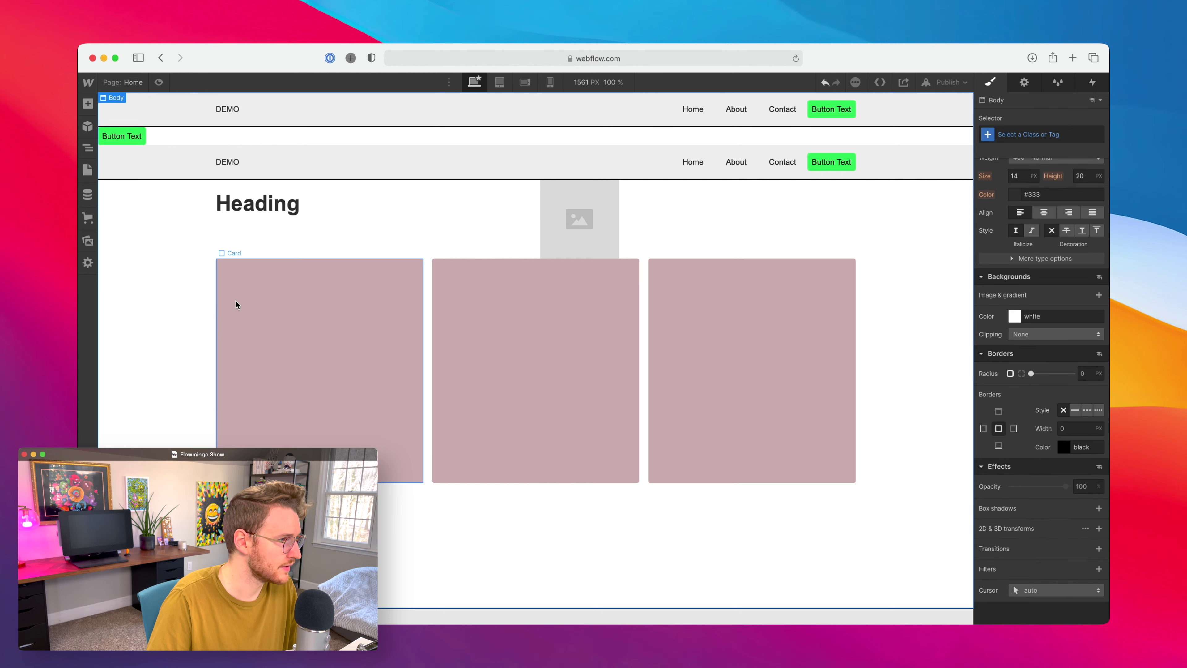
{"action": "left_click", "coordinate": [250, 298]}
{"action": "key", "text": "Up"}
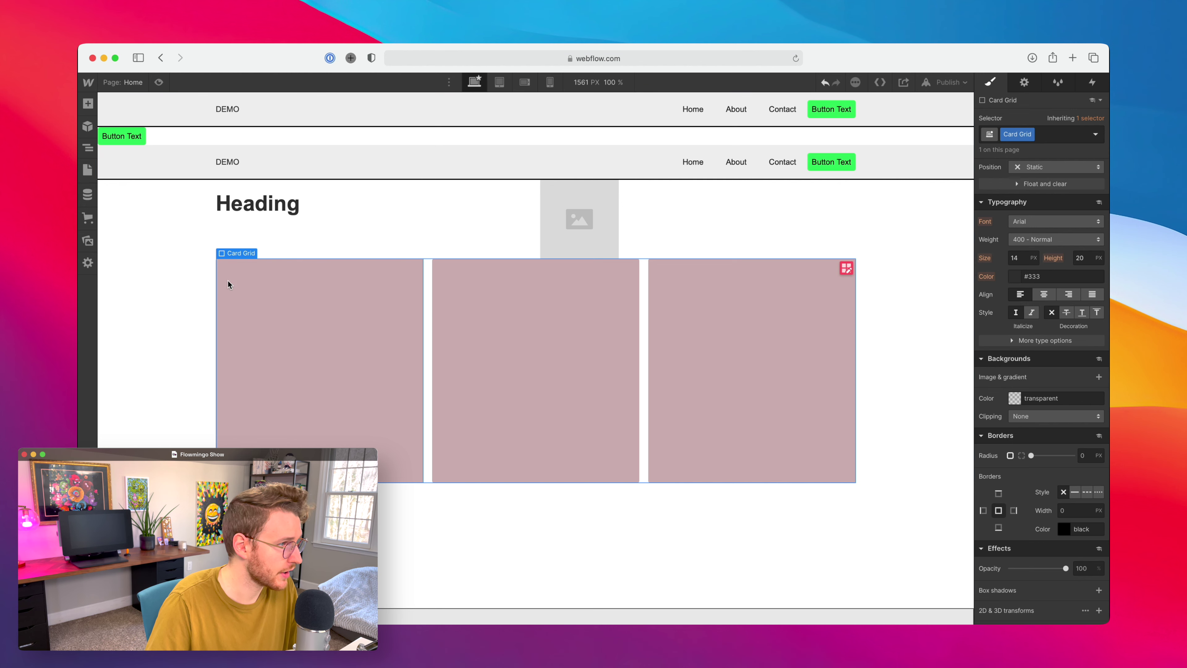
Step: Turn the Card Grid into a symbol named 'Card Grid'
{"action": "right_click", "coordinate": [232, 254]}
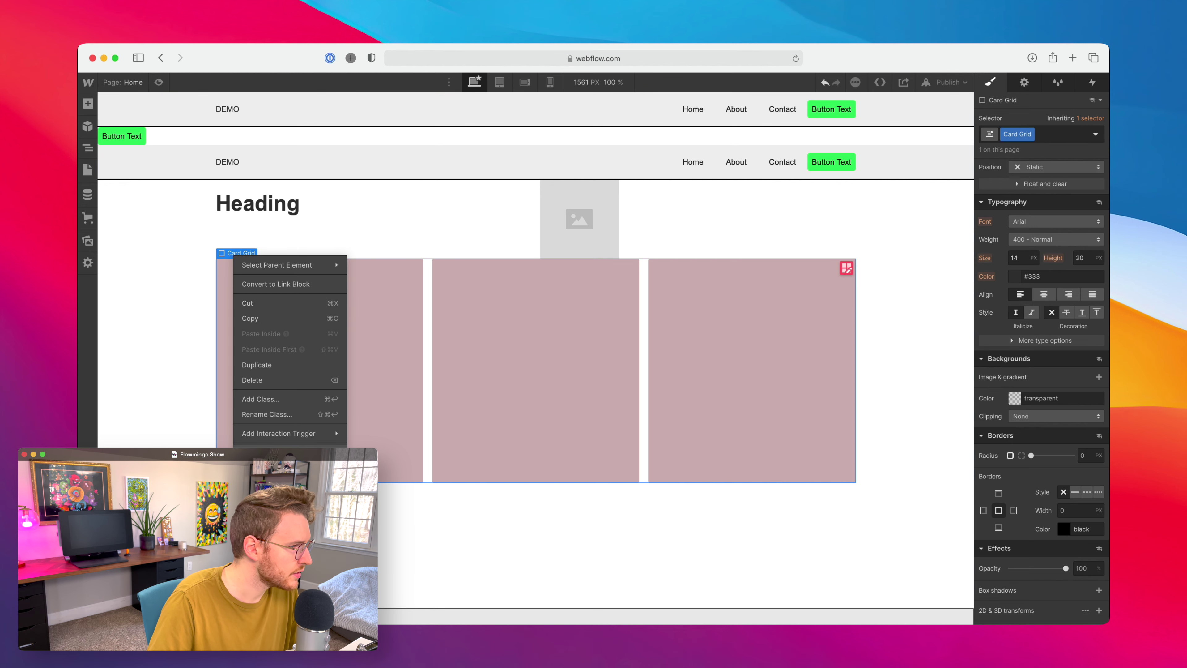
{"action": "key", "text": "super+shift+a"}
{"action": "type", "text": "Ca"}
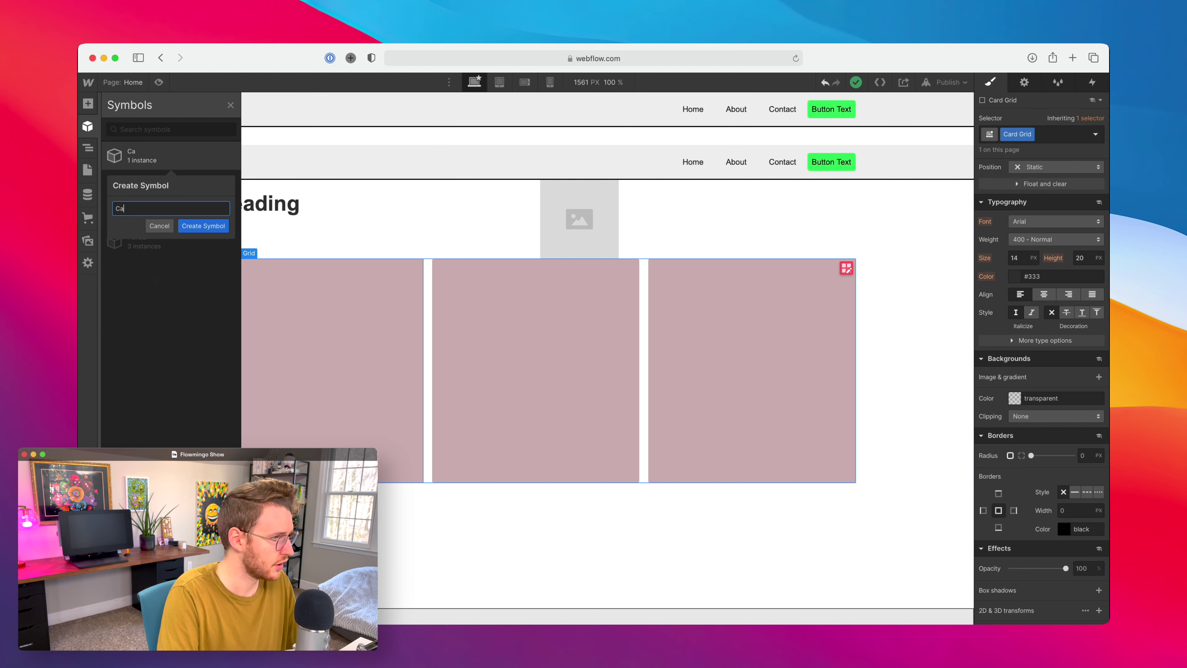
{"action": "type", "text": "rd Grid"}
{"action": "key", "text": "Return"}
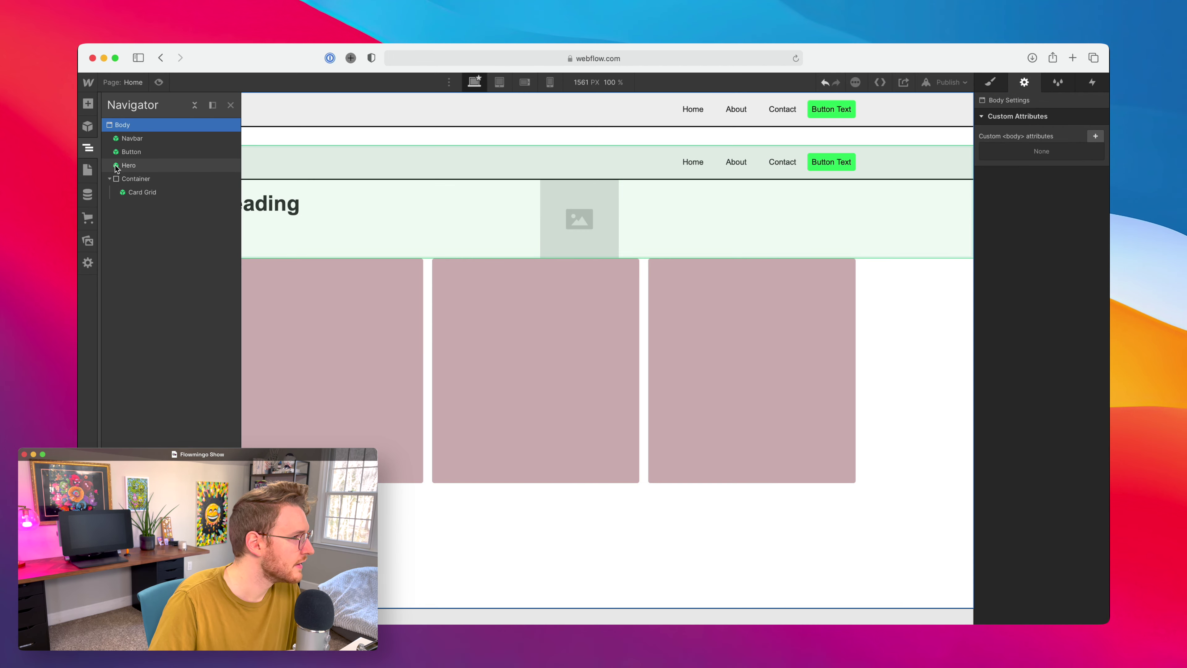
Step: Move the Card Grid symbol into the Hero symbol's section
{"action": "double_click", "coordinate": [140, 166]}
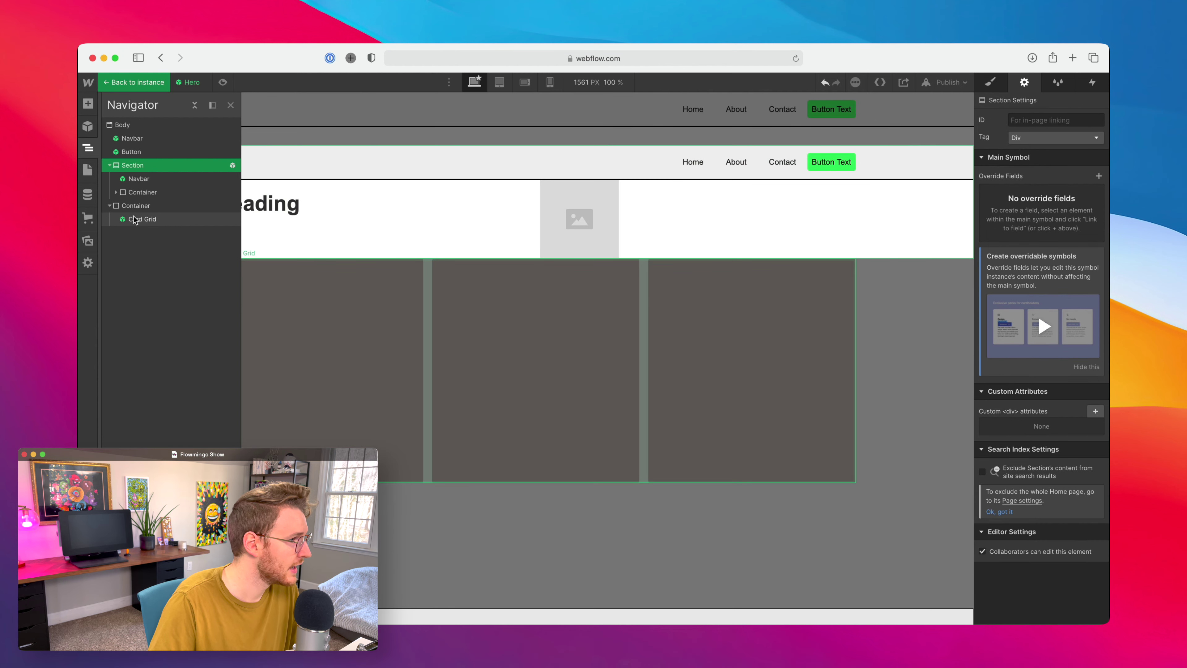
{"action": "left_click_drag", "start_coordinate": [136, 219], "coordinate": [142, 189]}
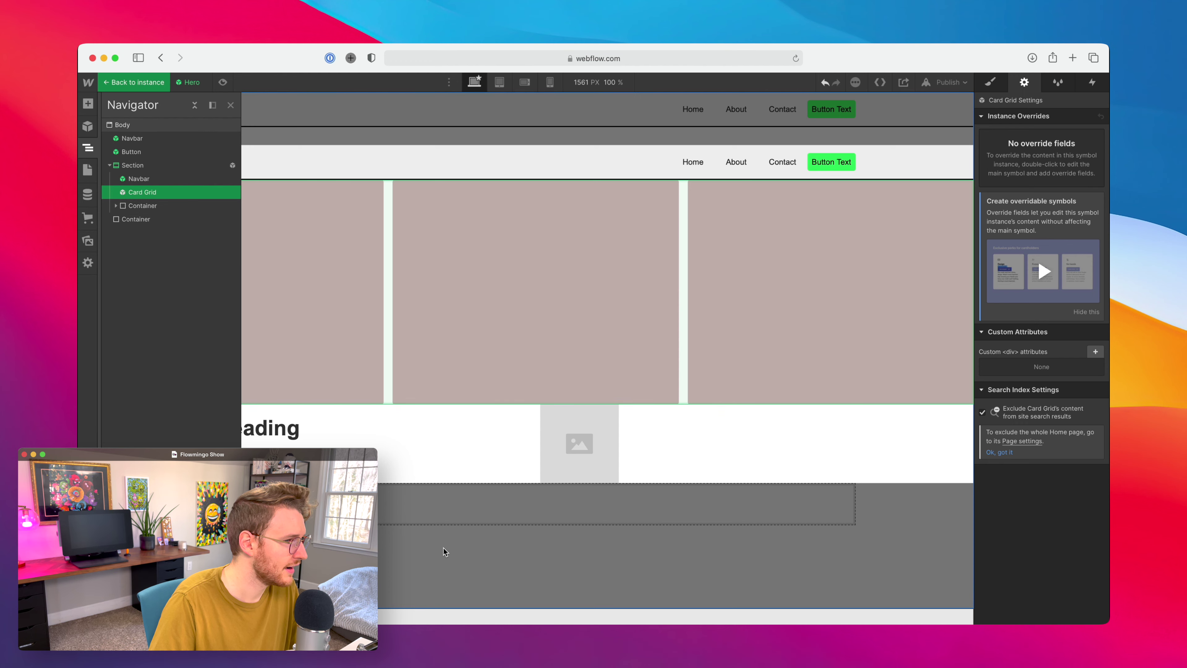
{"action": "double_click", "coordinate": [135, 219]}
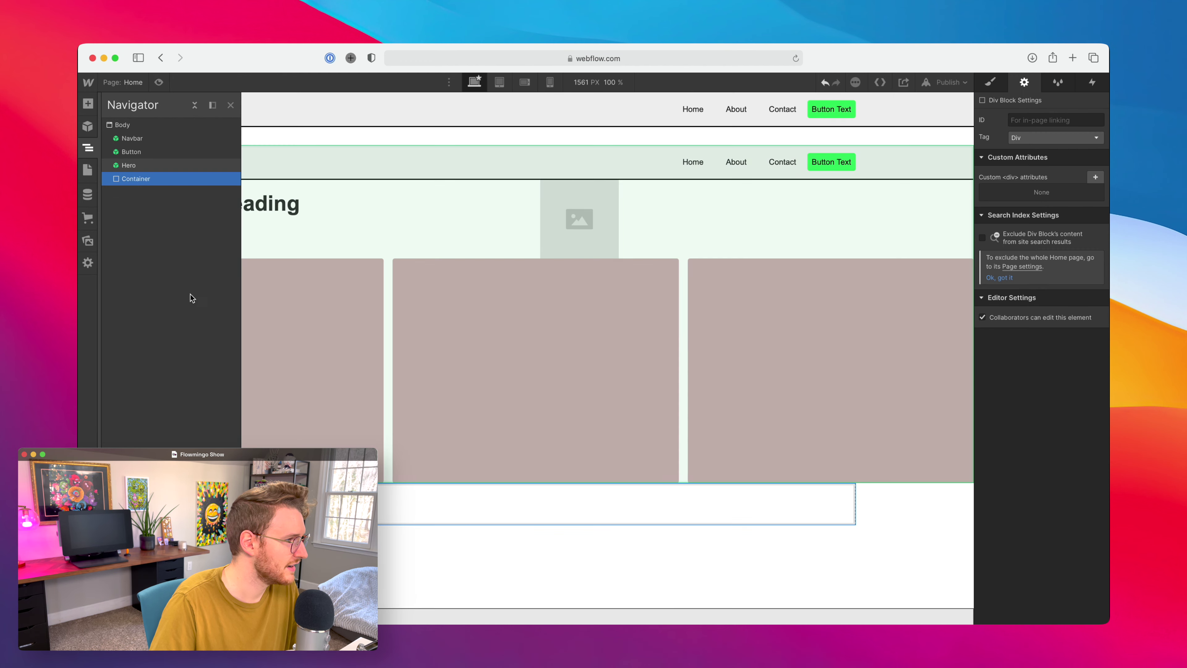
Step: Edit the Hero, select its nested Card Grid, and open that symbol for editing
{"action": "double_click", "coordinate": [126, 163]}
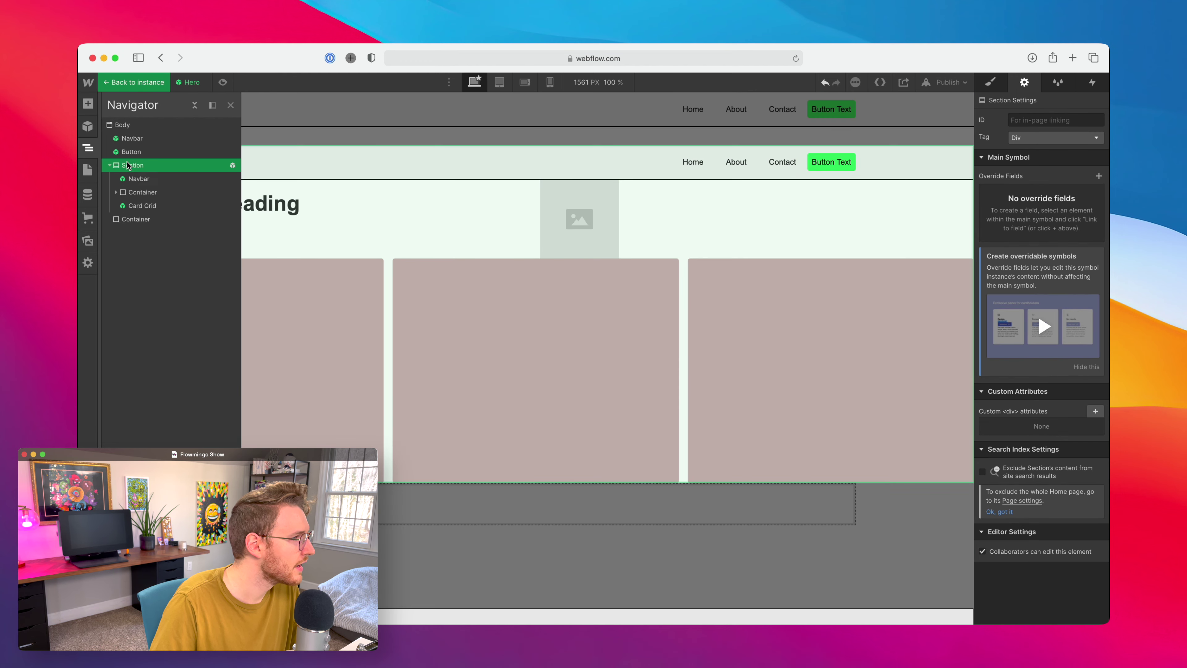
{"action": "left_click", "coordinate": [117, 192]}
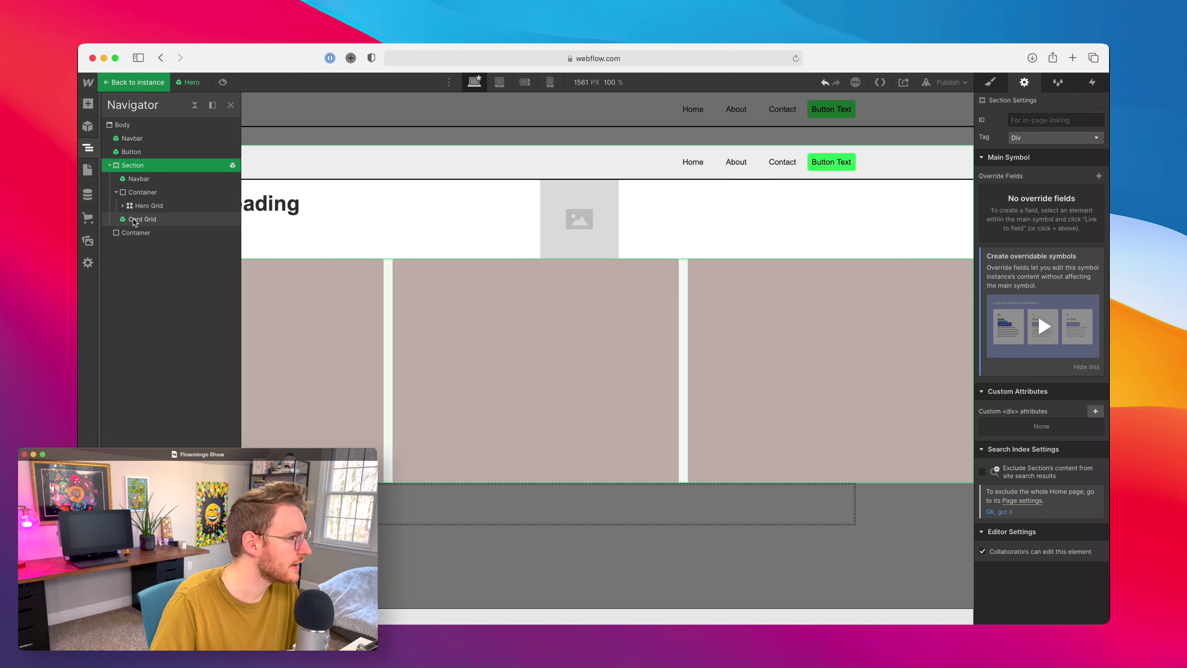
{"action": "left_click", "coordinate": [134, 219]}
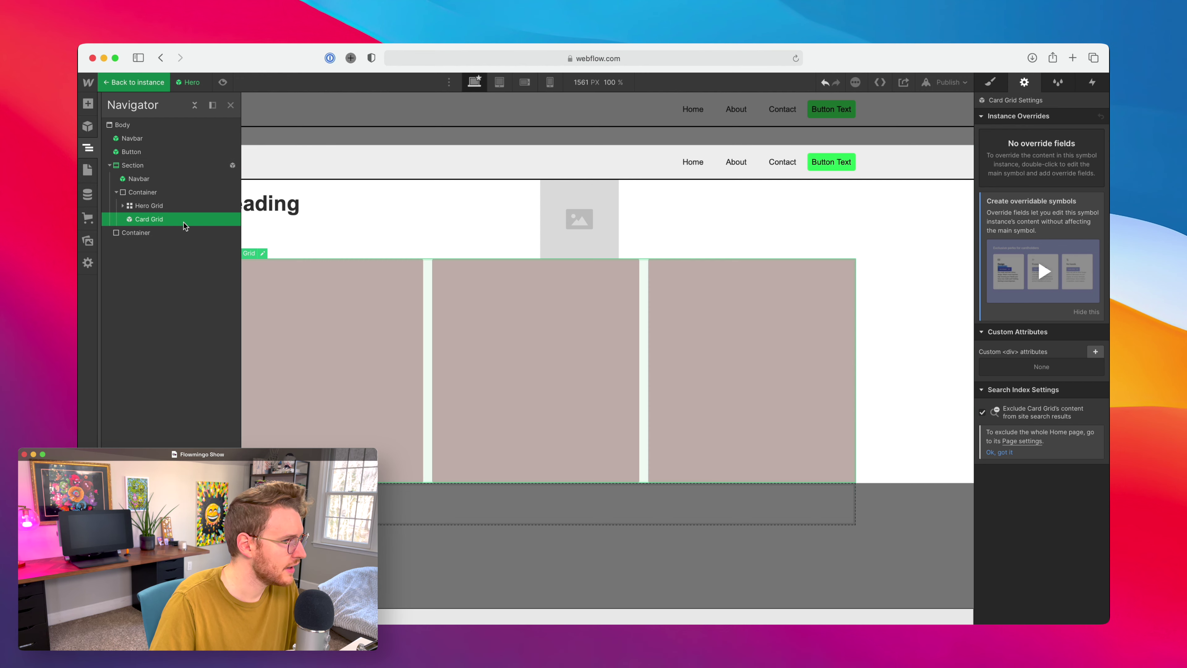
{"action": "left_click", "coordinate": [328, 330]}
{"action": "double_click", "coordinate": [328, 330]}
Step: Insert the Button symbol into the Card Grid by searching 'butt'
{"action": "key", "text": "super+e"}
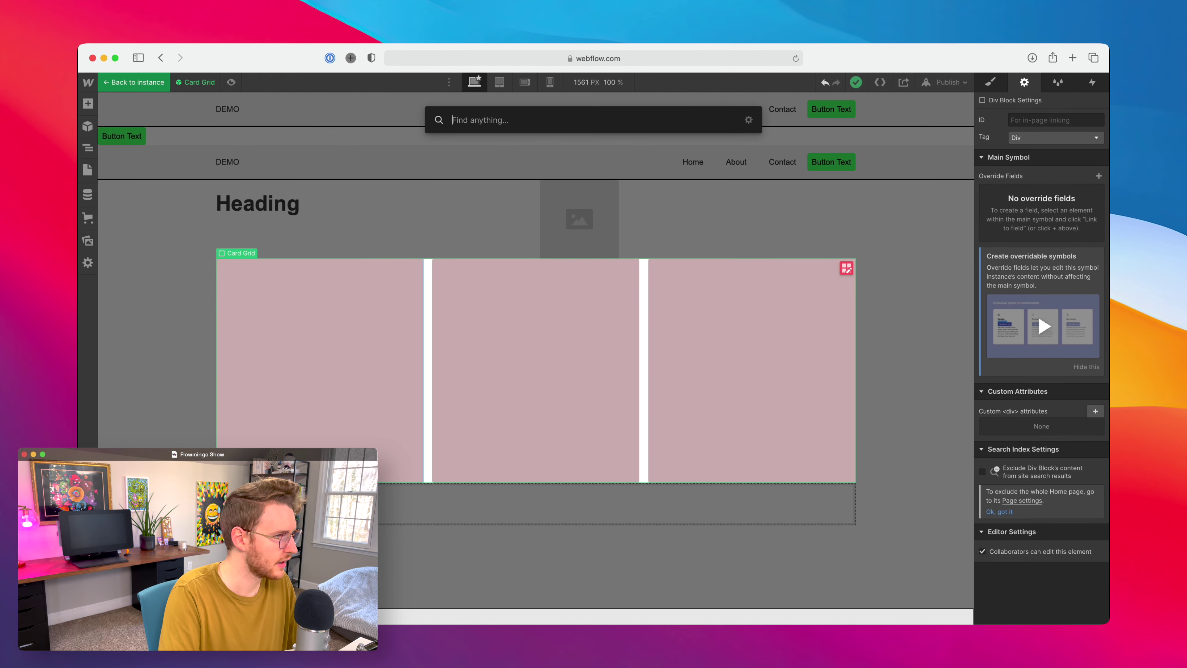
{"action": "type", "text": "d"}
{"action": "key", "text": "BackSpace"}
{"action": "type", "text": "butt"}
{"action": "key", "text": "Down"}
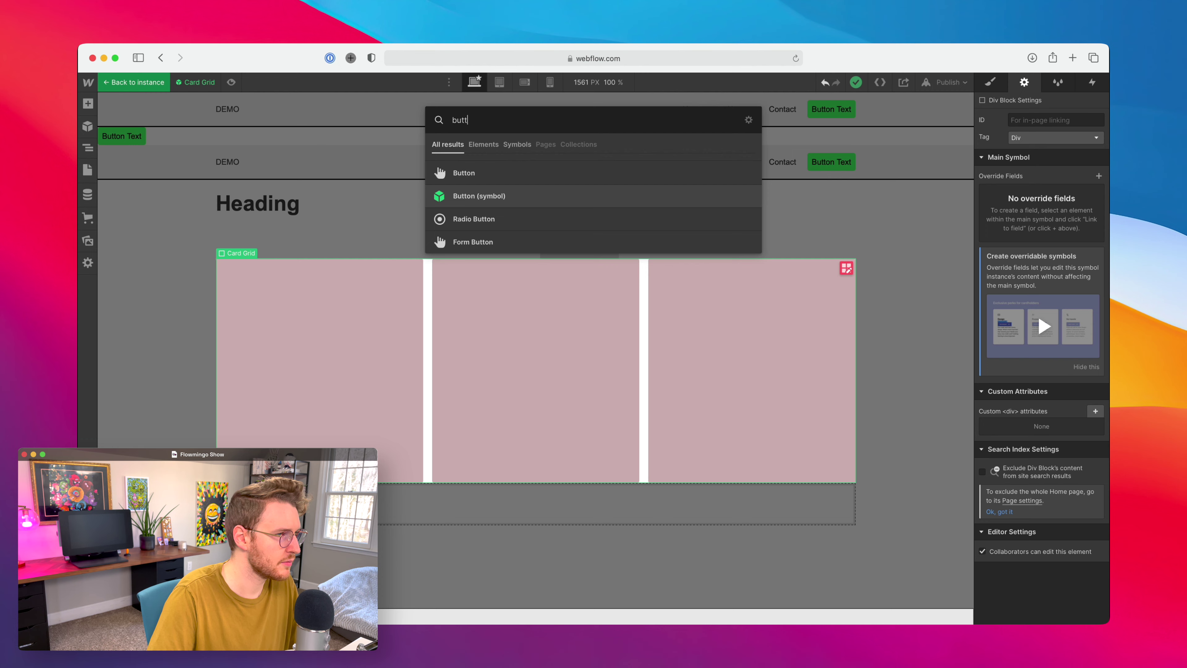
{"action": "key", "text": "Return"}
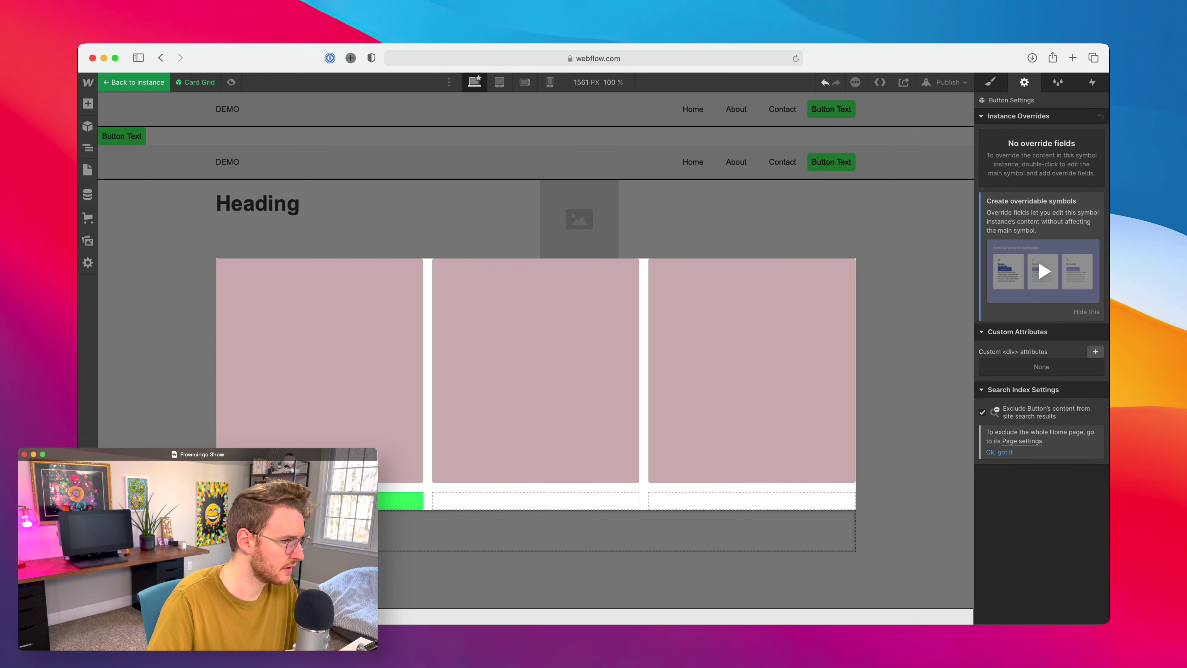
Step: Move the Button into the first Card and return to the Home page
{"action": "key", "text": "z"}
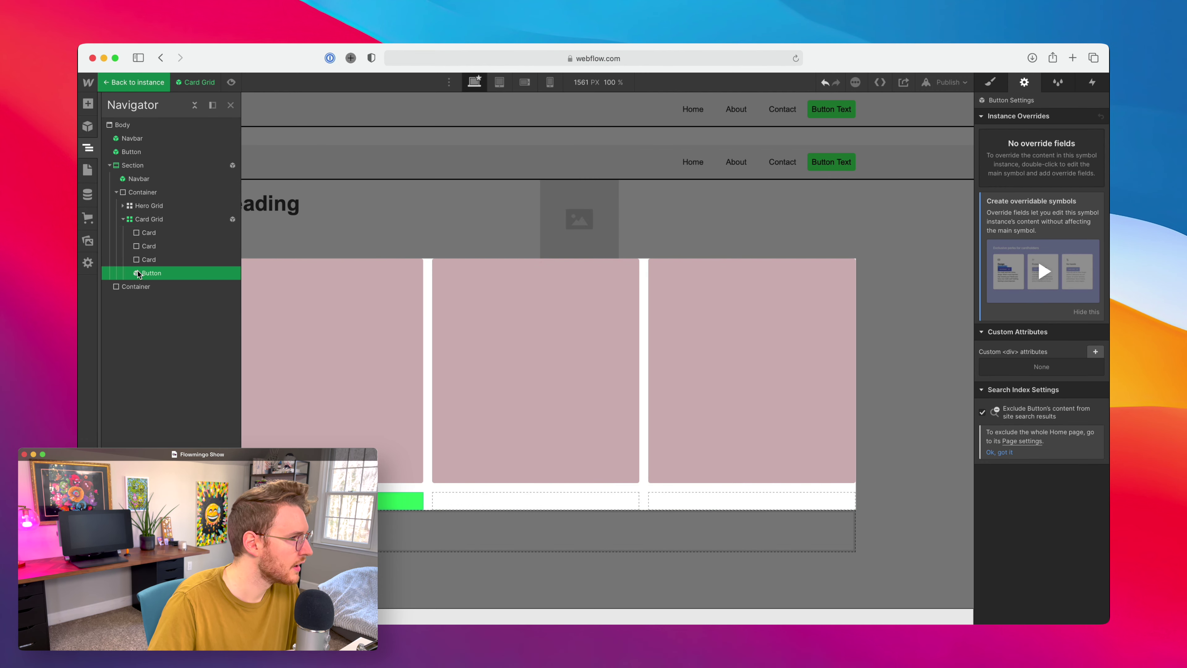
{"action": "left_click_drag", "start_coordinate": [139, 273], "coordinate": [149, 240]}
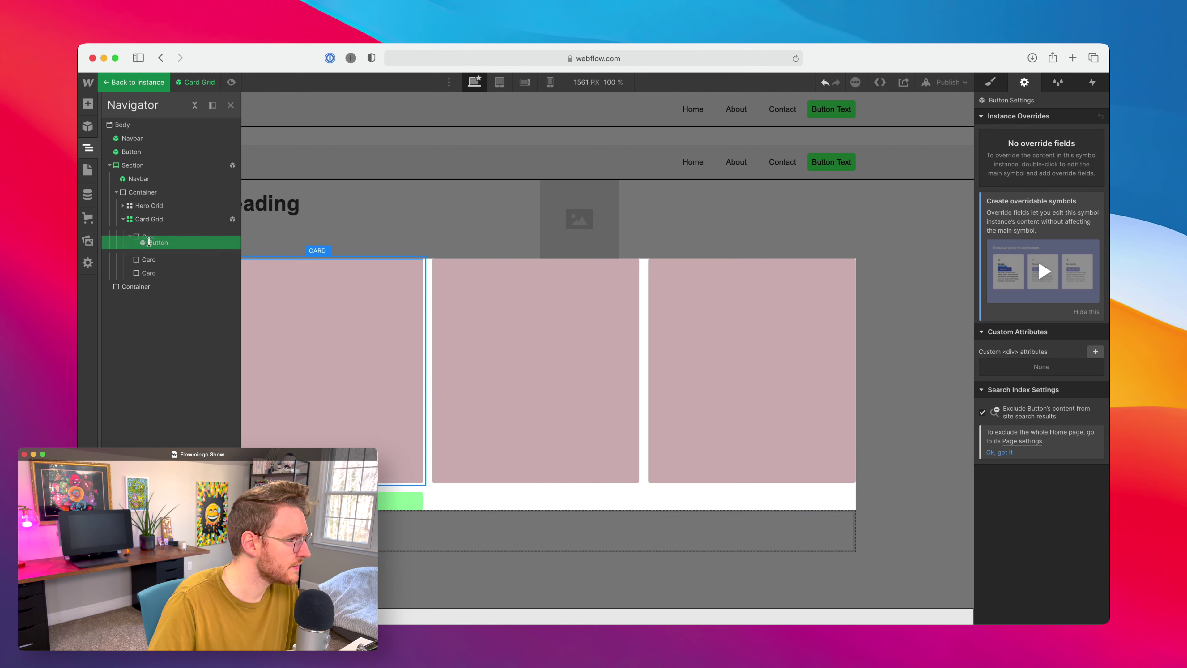
{"action": "key", "text": "Escape"}
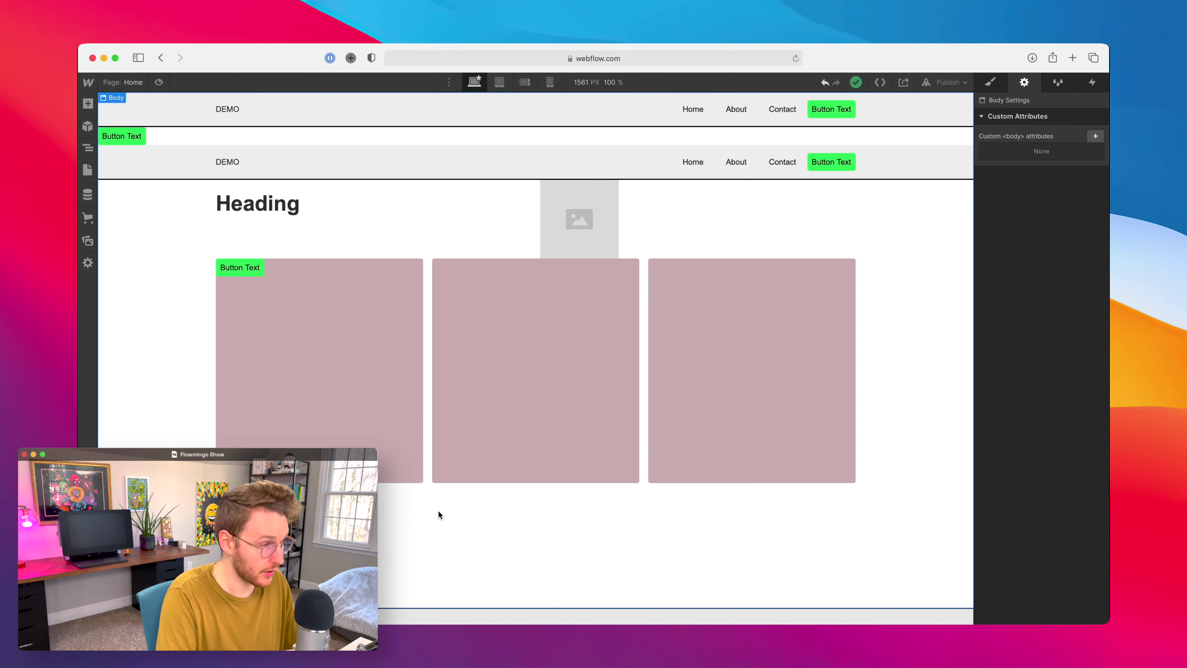
Step: Add a Div Block classed 'Padding Y' with 154 px top and bottom padding
{"action": "key", "text": "super+e"}
{"action": "type", "text": "div"}
{"action": "key", "text": "Return"}
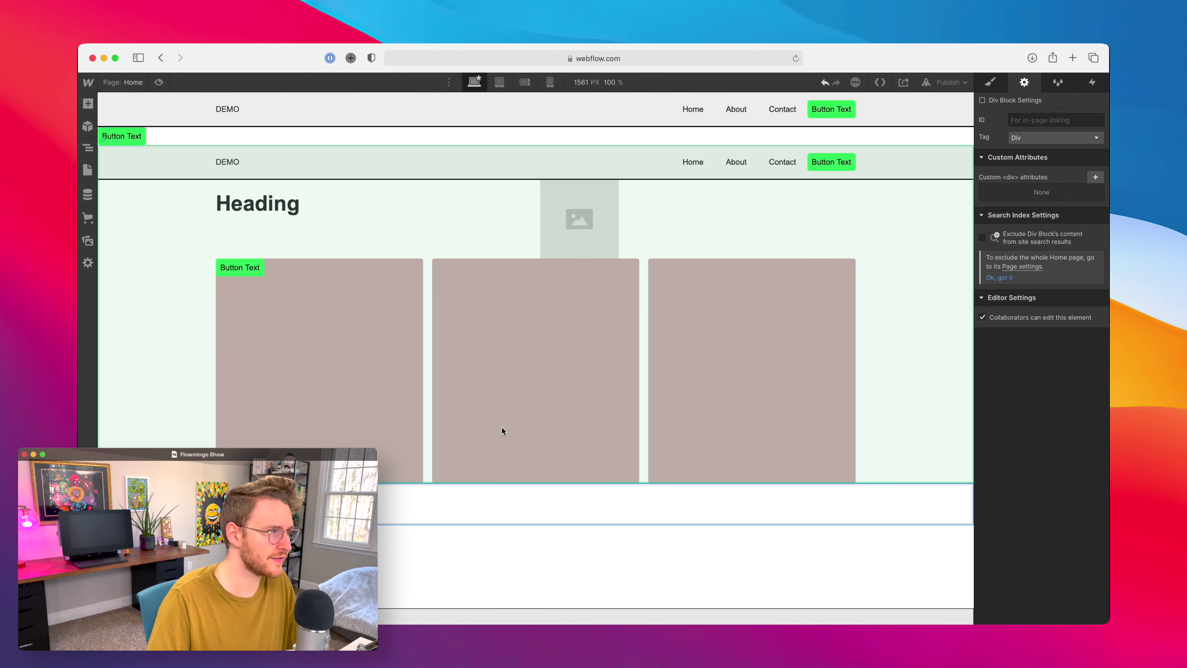
{"action": "key", "text": "super+Return"}
{"action": "type", "text": "Padding Y"}
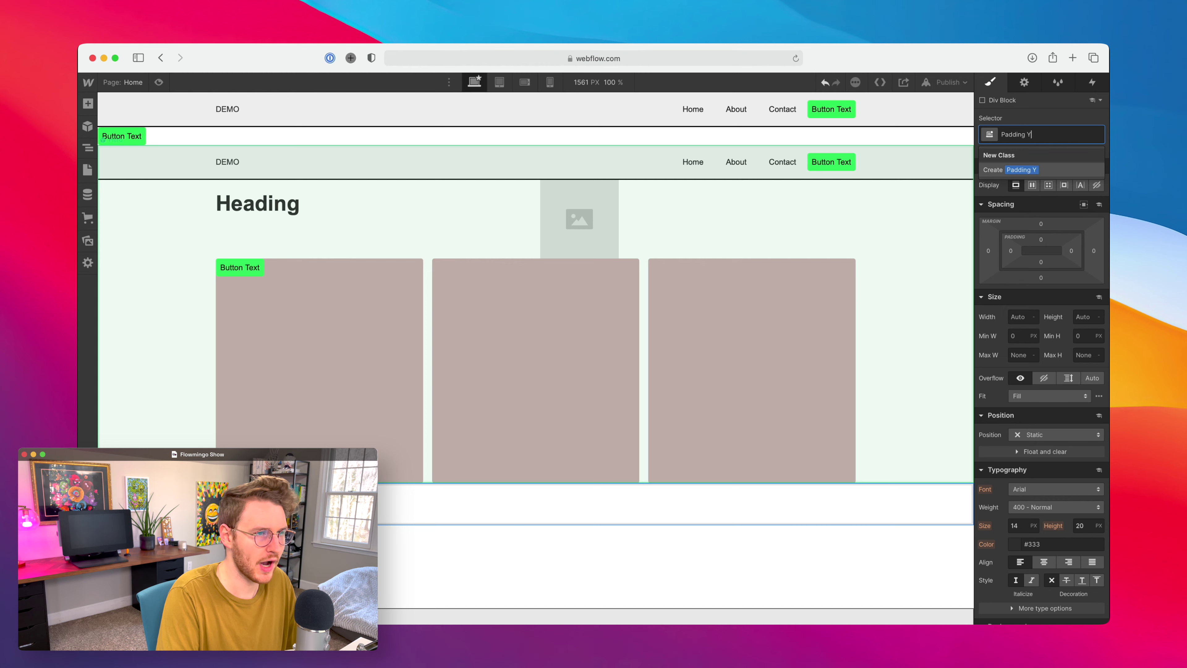
{"action": "key", "text": "Return"}
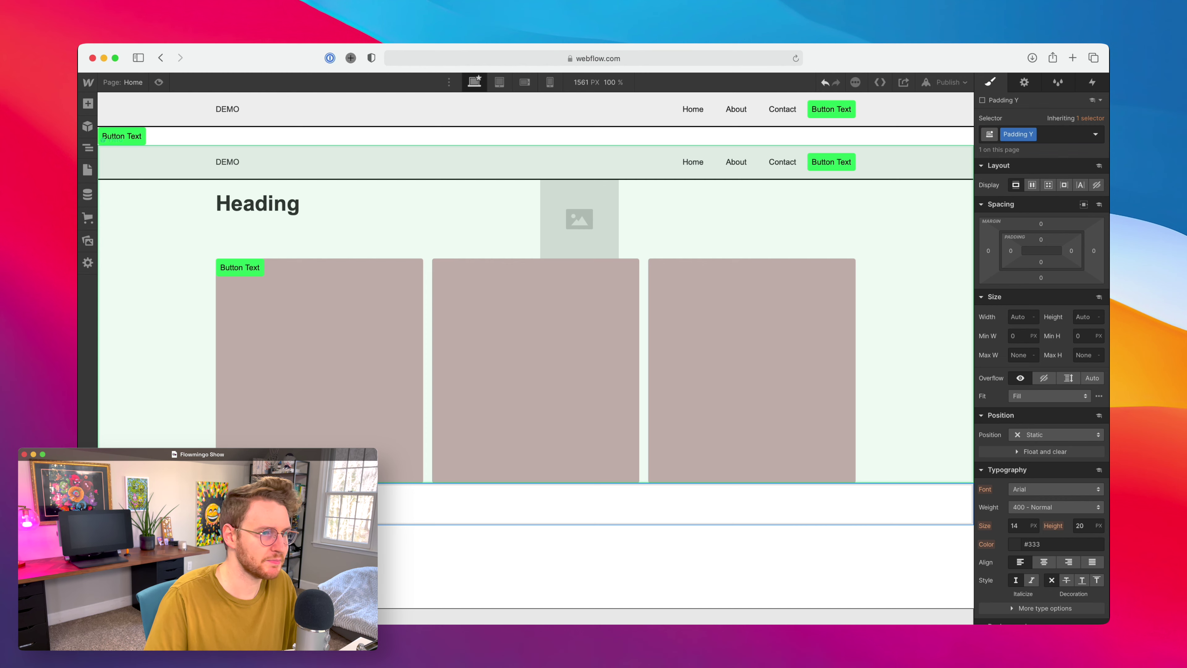
{"action": "left_click_drag", "start_coordinate": [1043, 242], "coordinate": [1046, 325]}
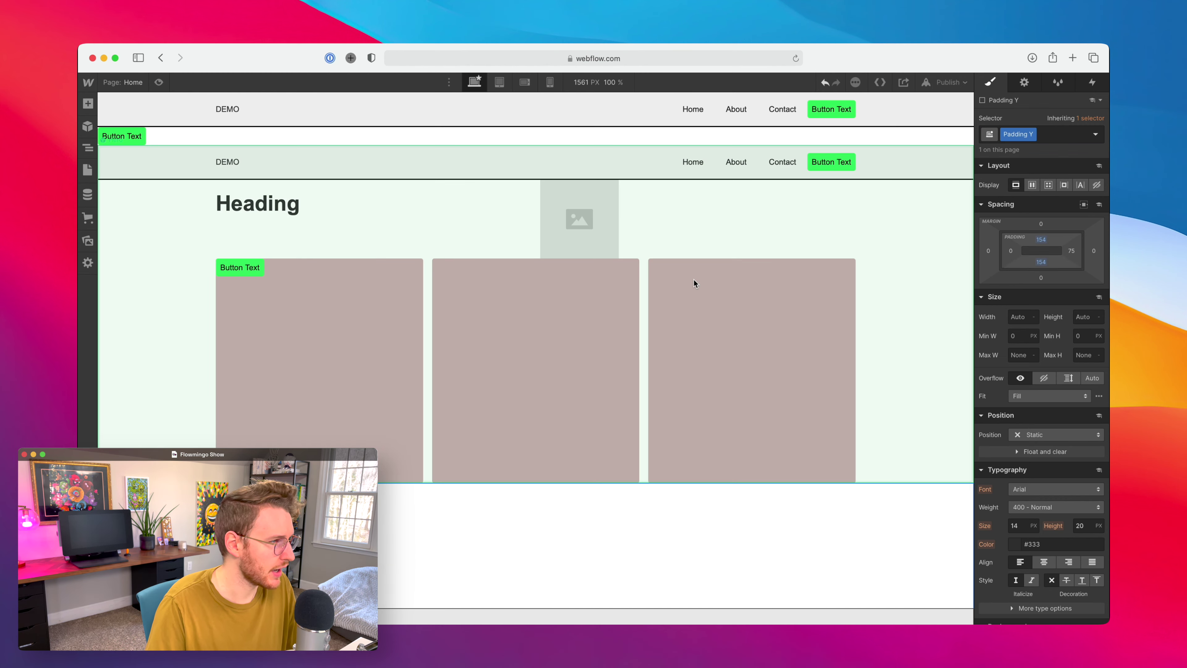
Step: Make the Padding Y div a 'Section Padding' symbol and move the Hero inside it
{"action": "scroll", "coordinate": [240, 251], "scroll_direction": "down", "scroll_amount": 2}
{"action": "key", "text": "z"}
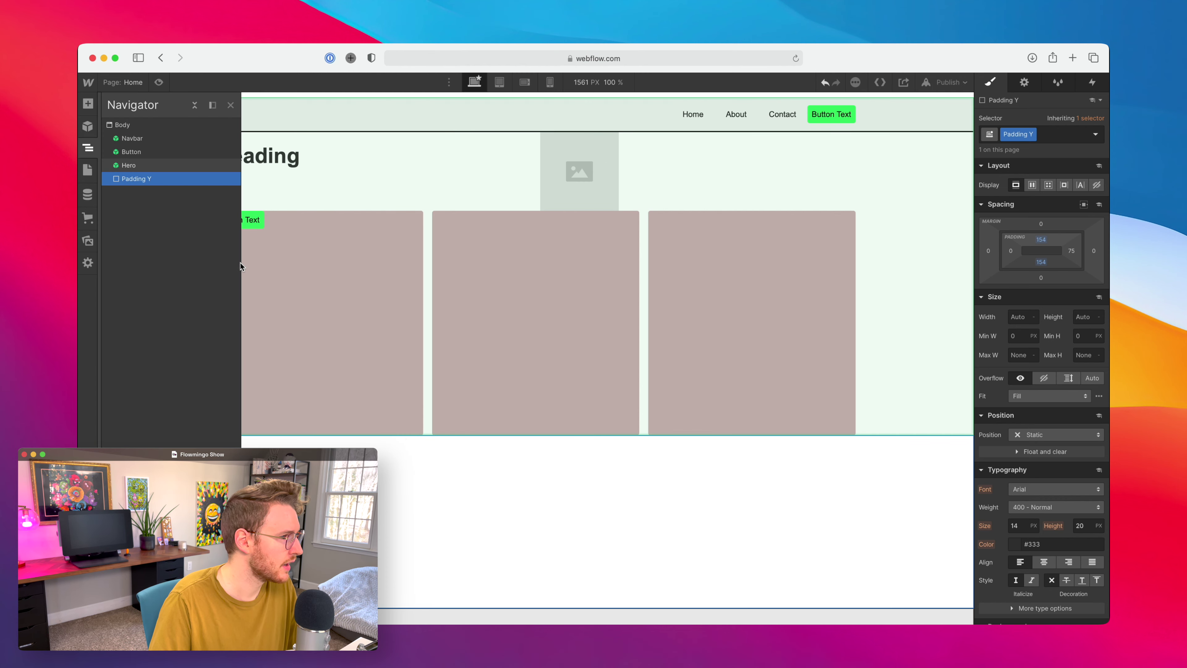
{"action": "right_click", "coordinate": [374, 442]}
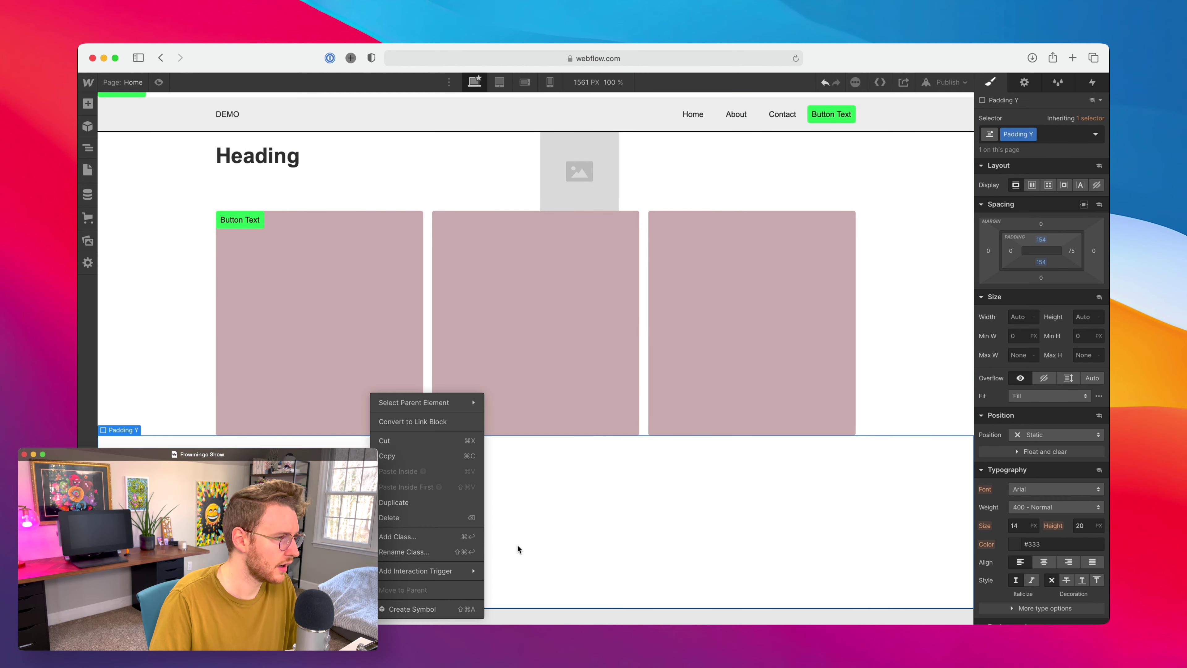
{"action": "left_click", "coordinate": [413, 607]}
{"action": "type", "text": "Secti"}
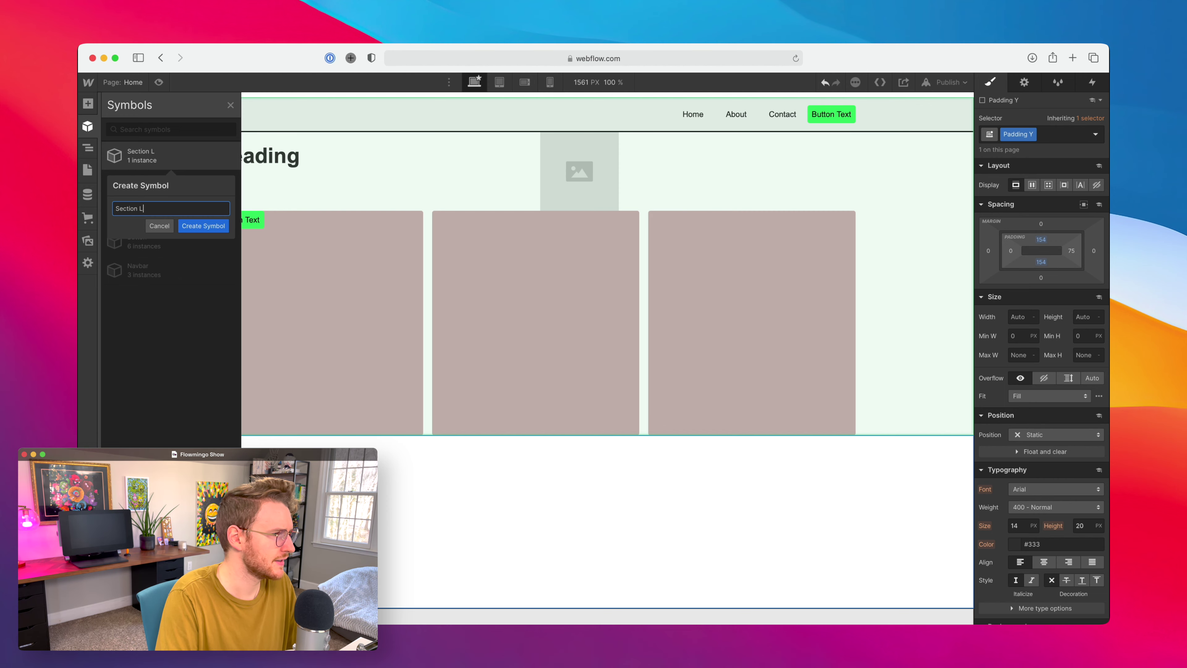
{"action": "type", "text": "on Padding"}
{"action": "key", "text": "Return"}
{"action": "key", "text": "z"}
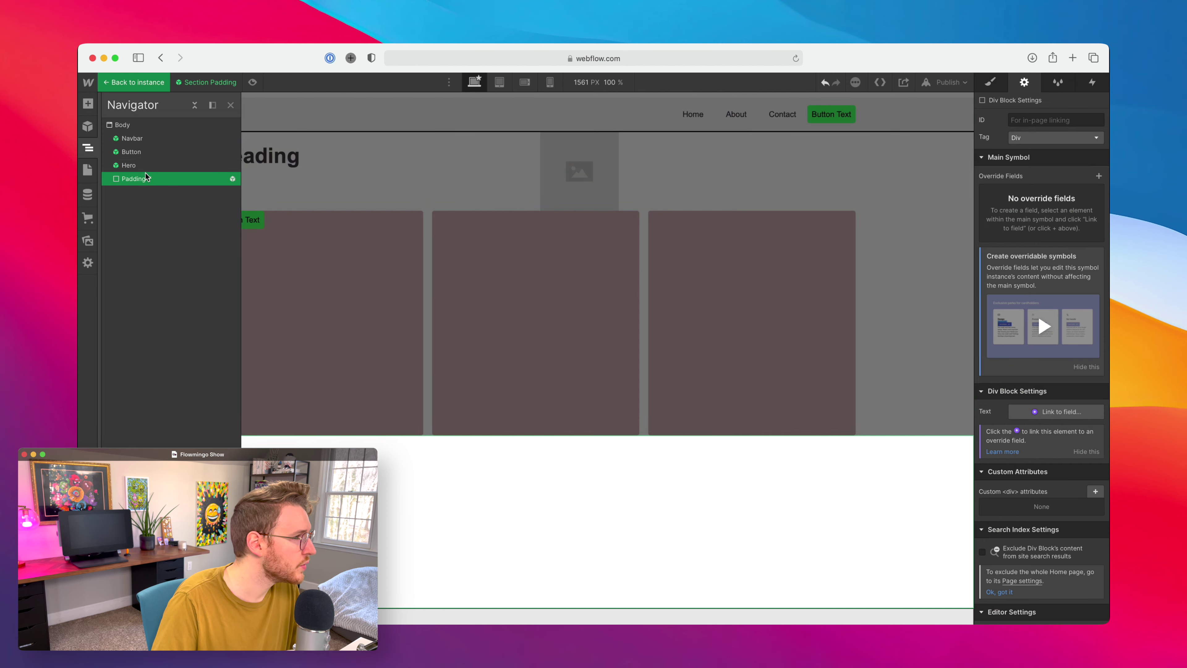
{"action": "left_click_drag", "start_coordinate": [137, 164], "coordinate": [137, 173]}
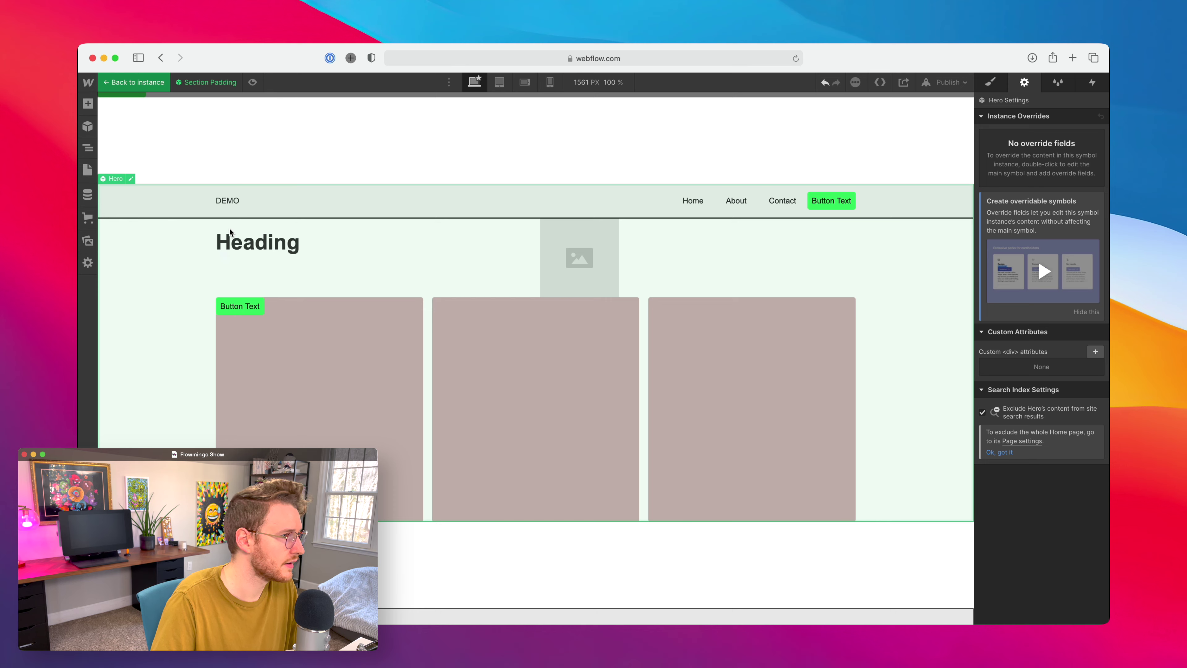
{"action": "key", "text": "Escape"}
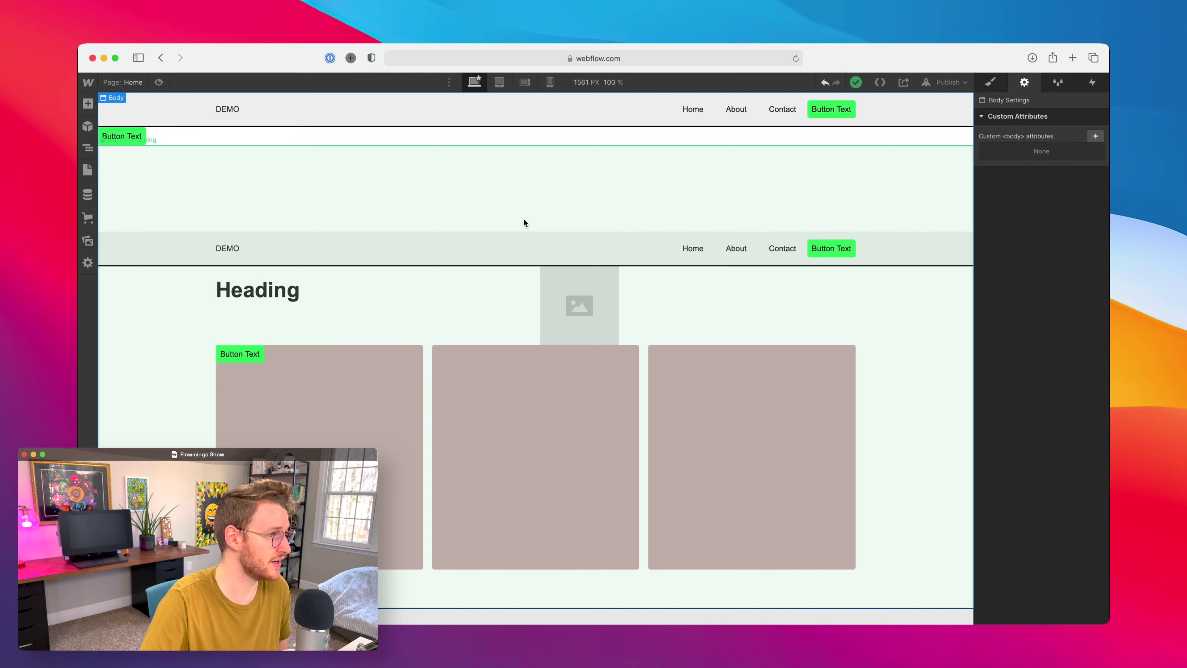
{"action": "key", "text": "z"}
{"action": "double_click", "coordinate": [137, 166]}
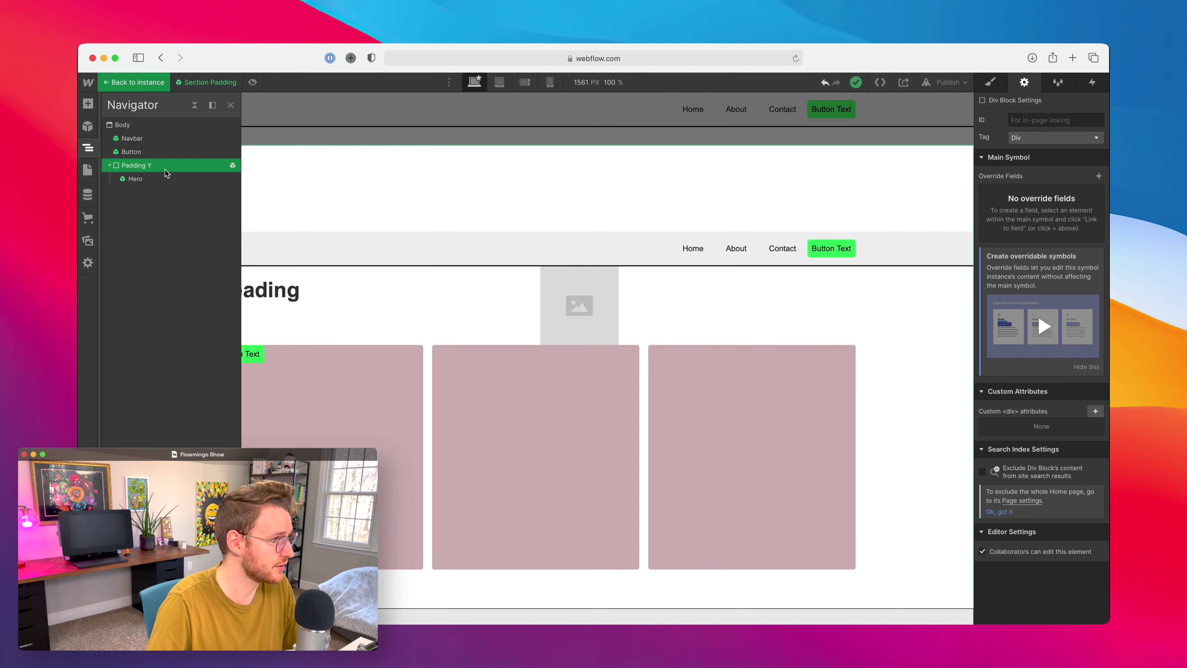
{"action": "double_click", "coordinate": [134, 179]}
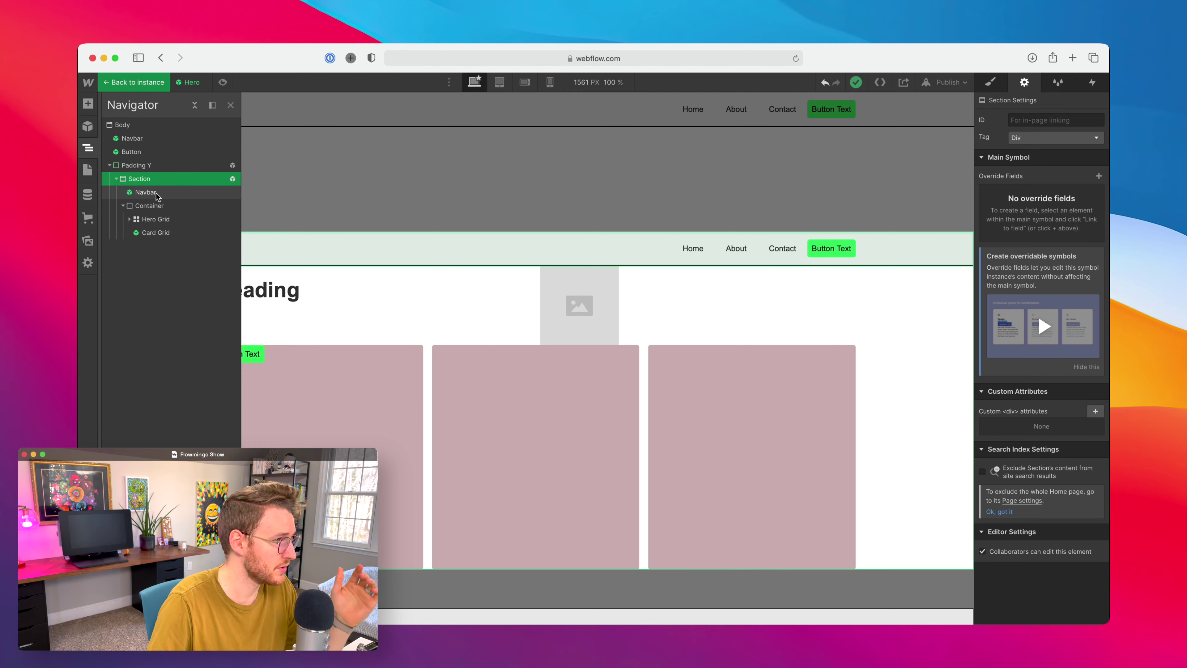
{"action": "double_click", "coordinate": [156, 233]}
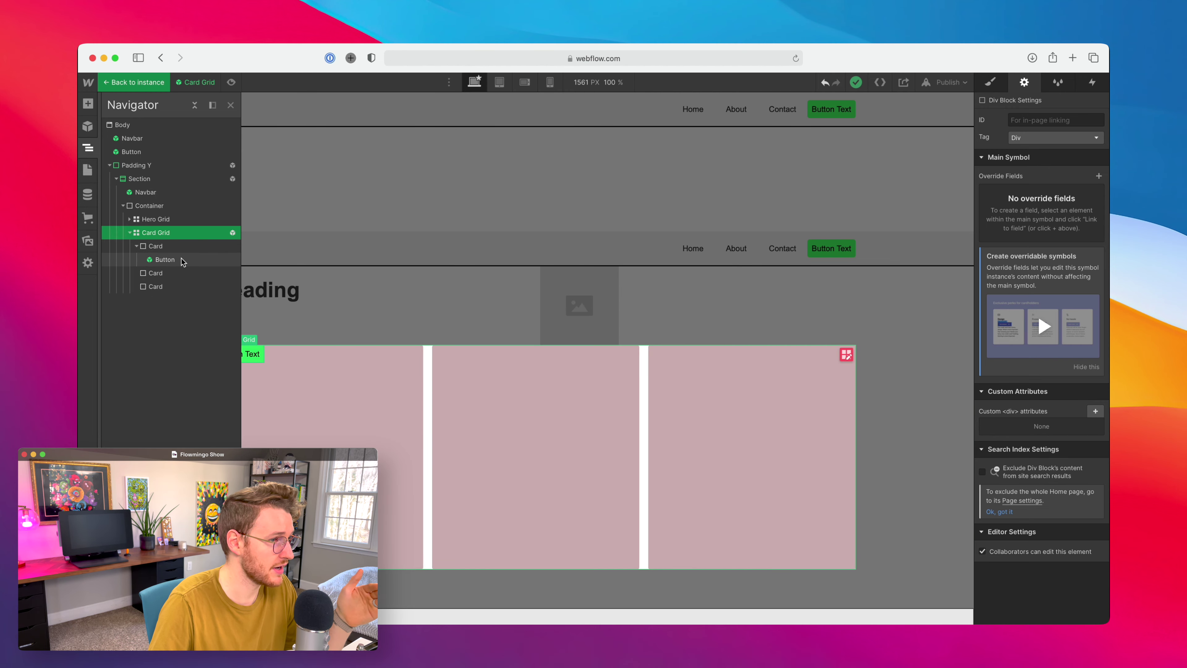
{"action": "left_click", "coordinate": [859, 138]}
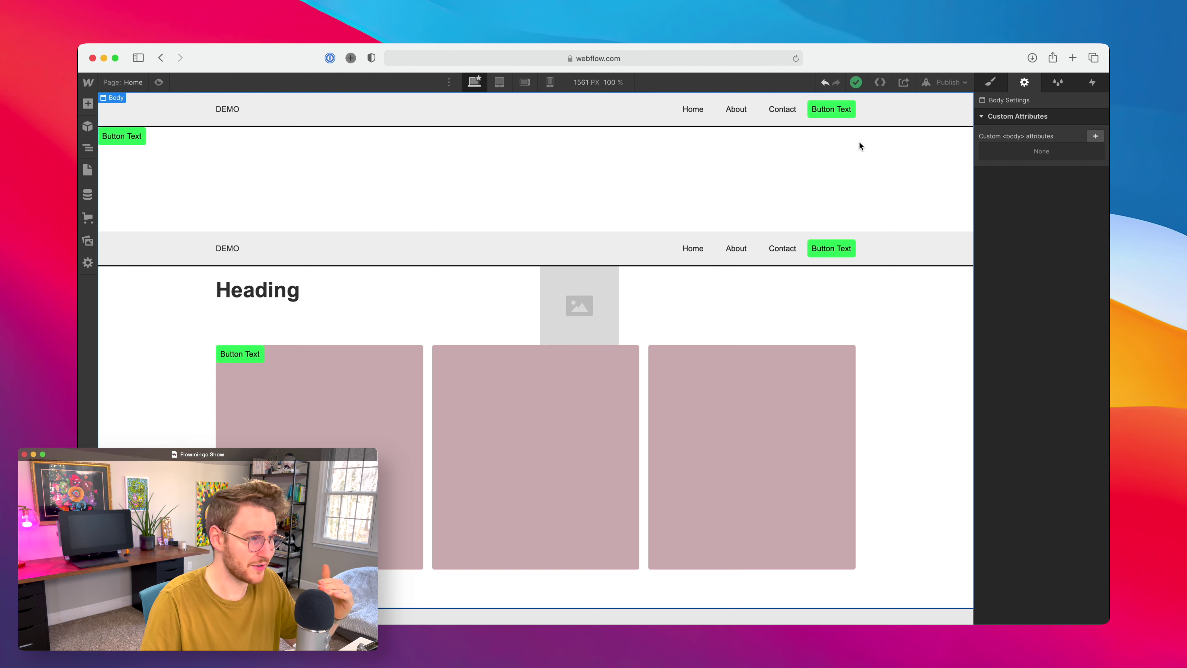
Step: Edit the Button symbol and change its background from green to purple
{"action": "left_click", "coordinate": [140, 136]}
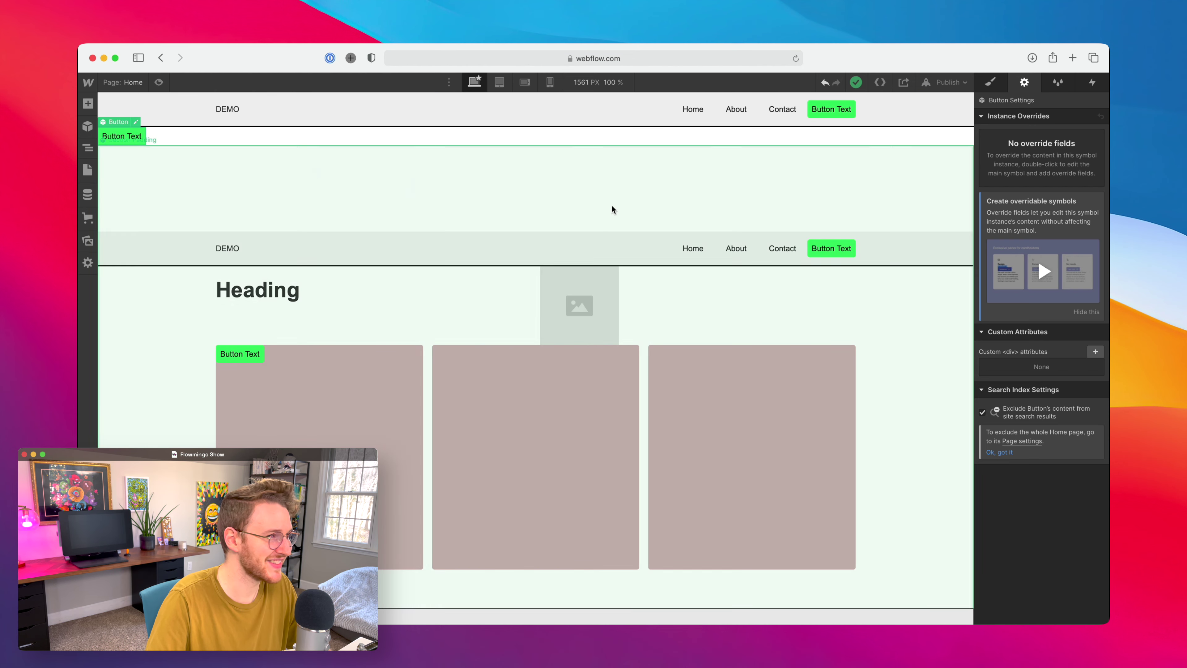
{"action": "left_click", "coordinate": [985, 85]}
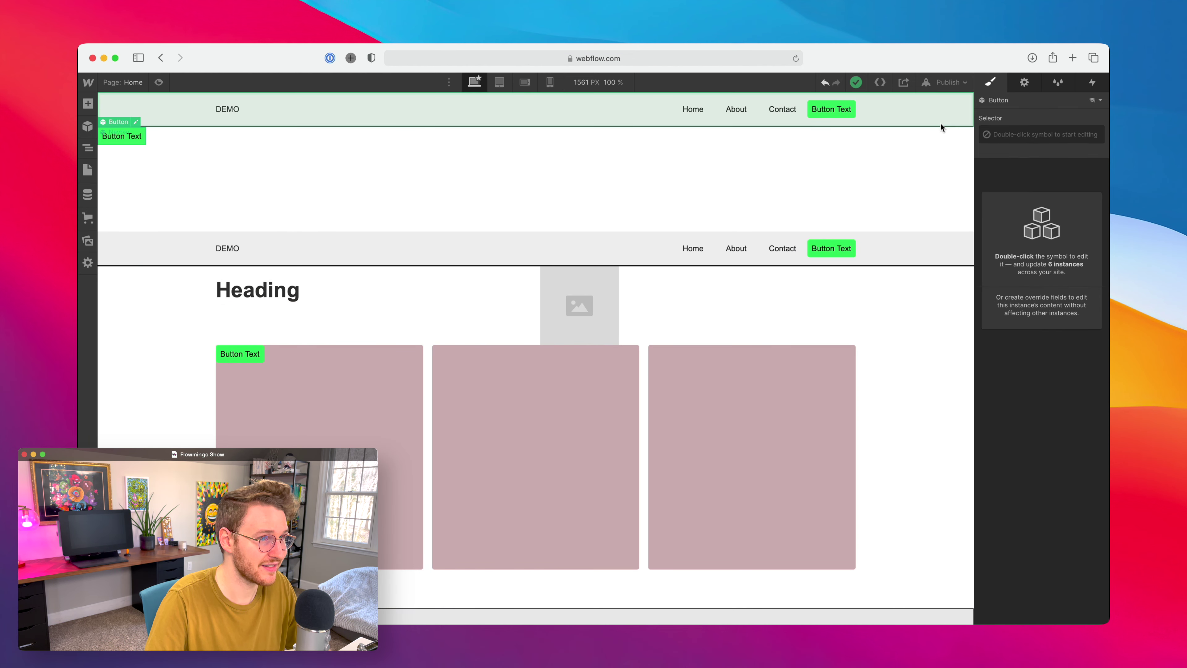
{"action": "key", "text": "Return"}
{"action": "left_click", "coordinate": [1015, 462]}
{"action": "left_click", "coordinate": [1075, 373]}
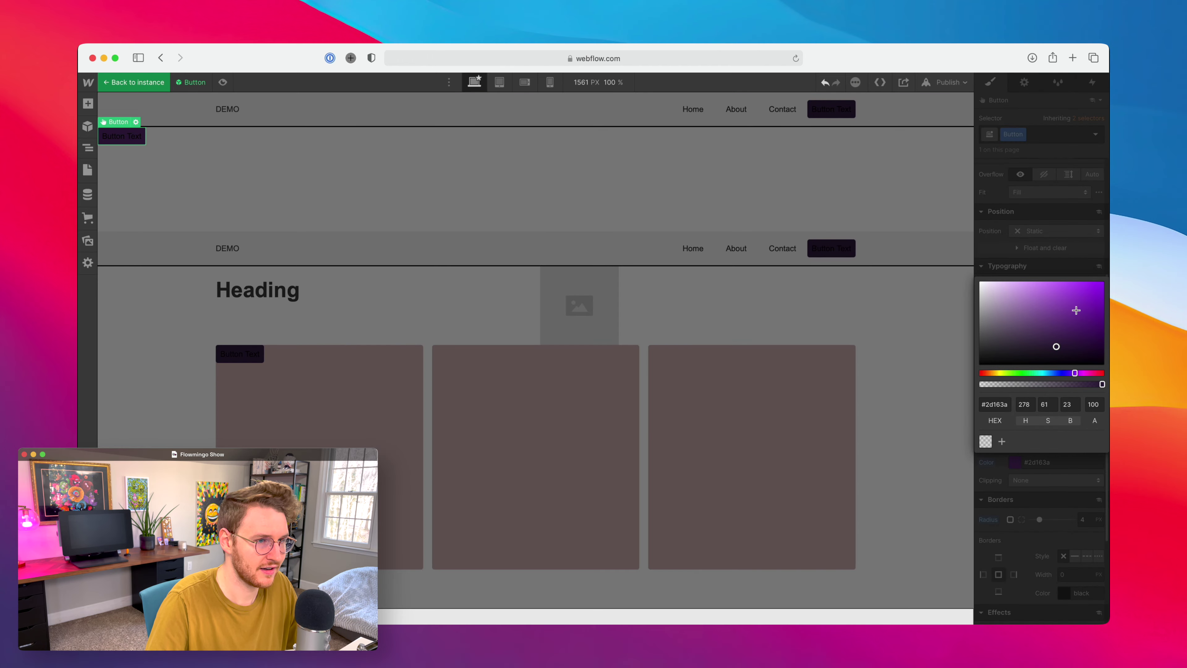
{"action": "left_click", "coordinate": [1088, 283]}
{"action": "left_click", "coordinate": [895, 399]}
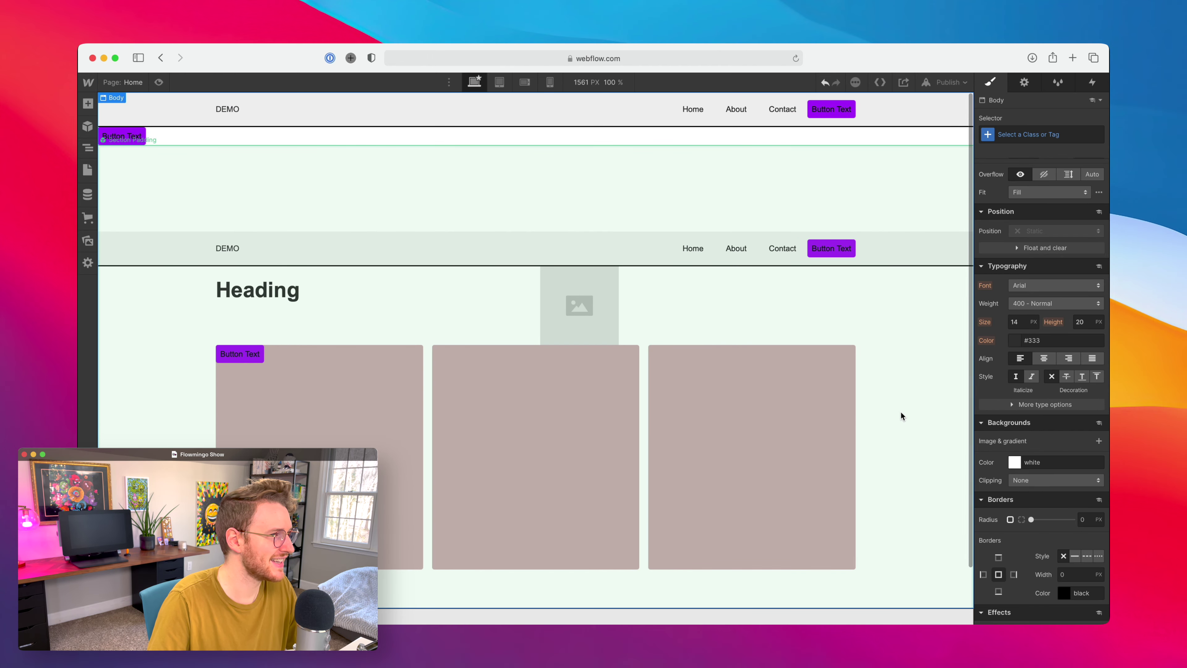